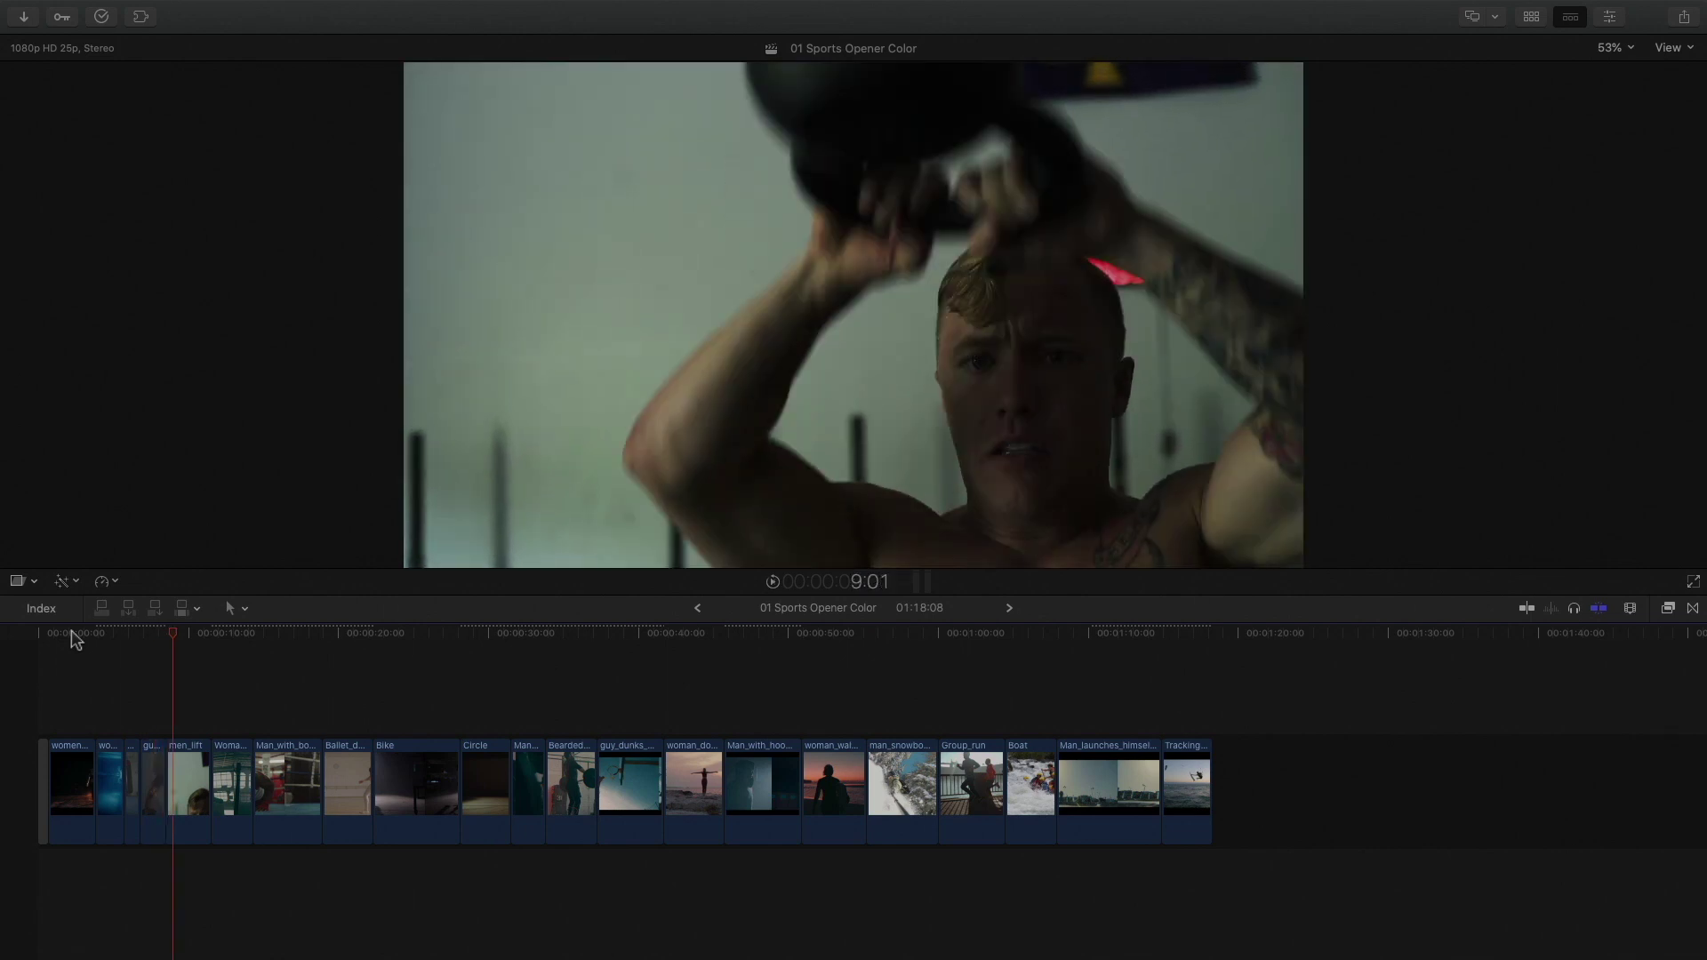
Park the playhead on the rope workout clip and display the mFilmLook presets among the installed effects
drag(171, 631, 142, 631)
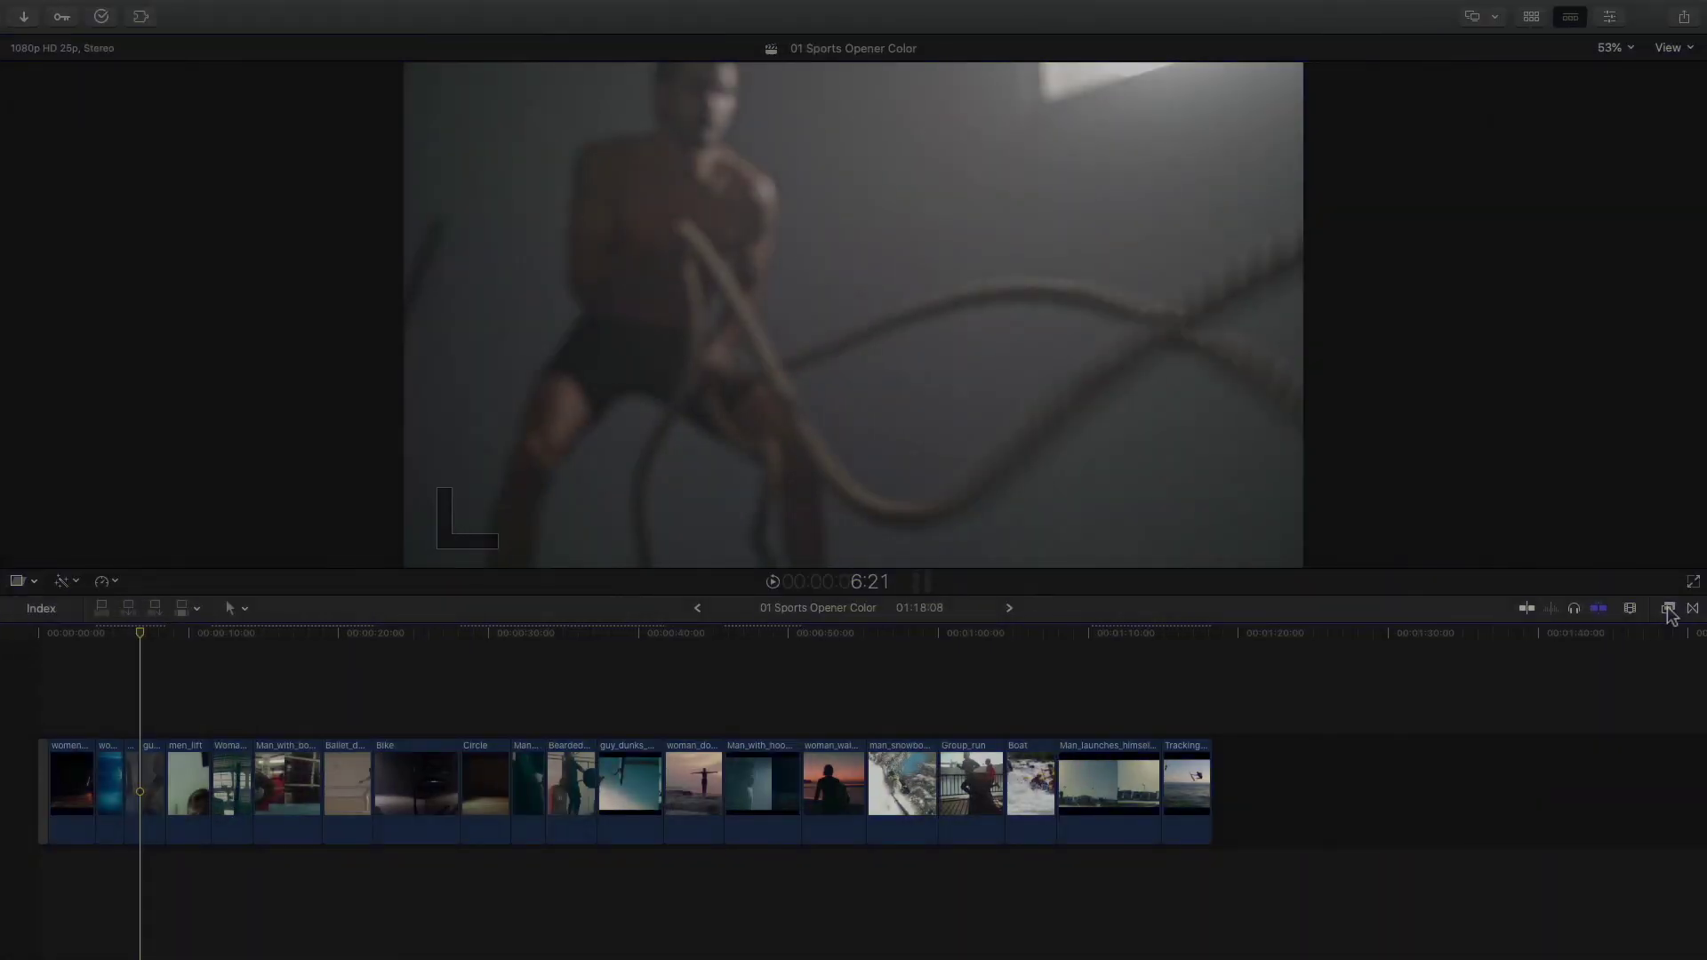
click(1668, 608)
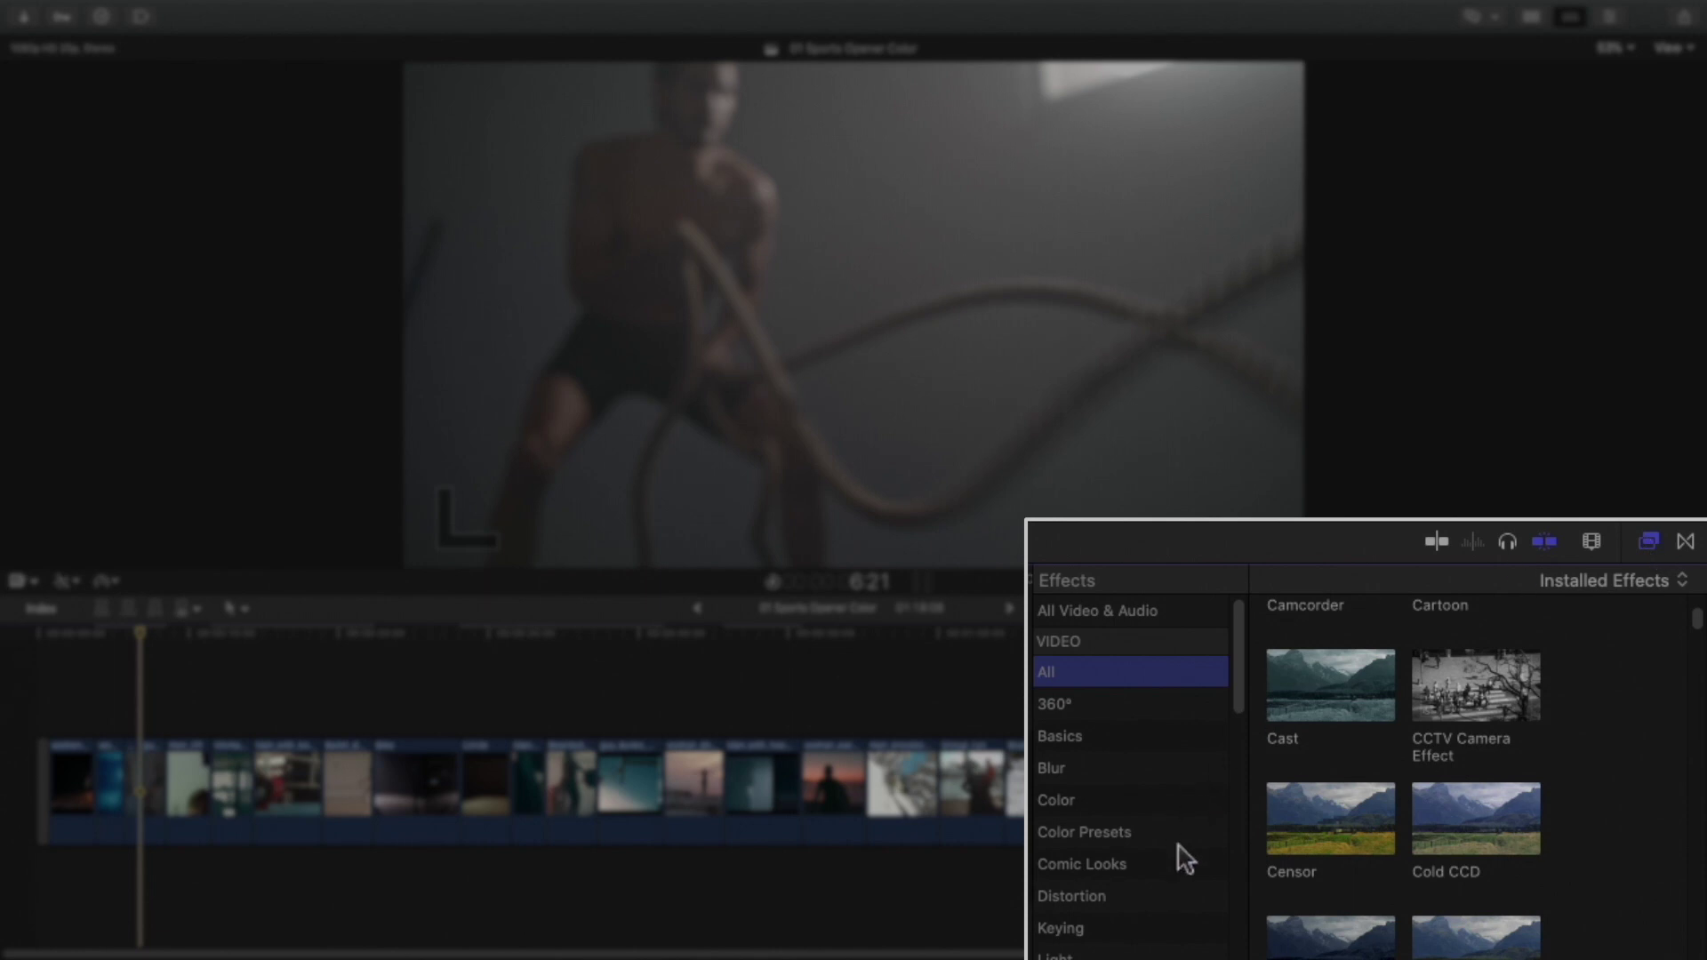
scroll(1184, 859, down, 15)
scroll(1185, 860, down, 4)
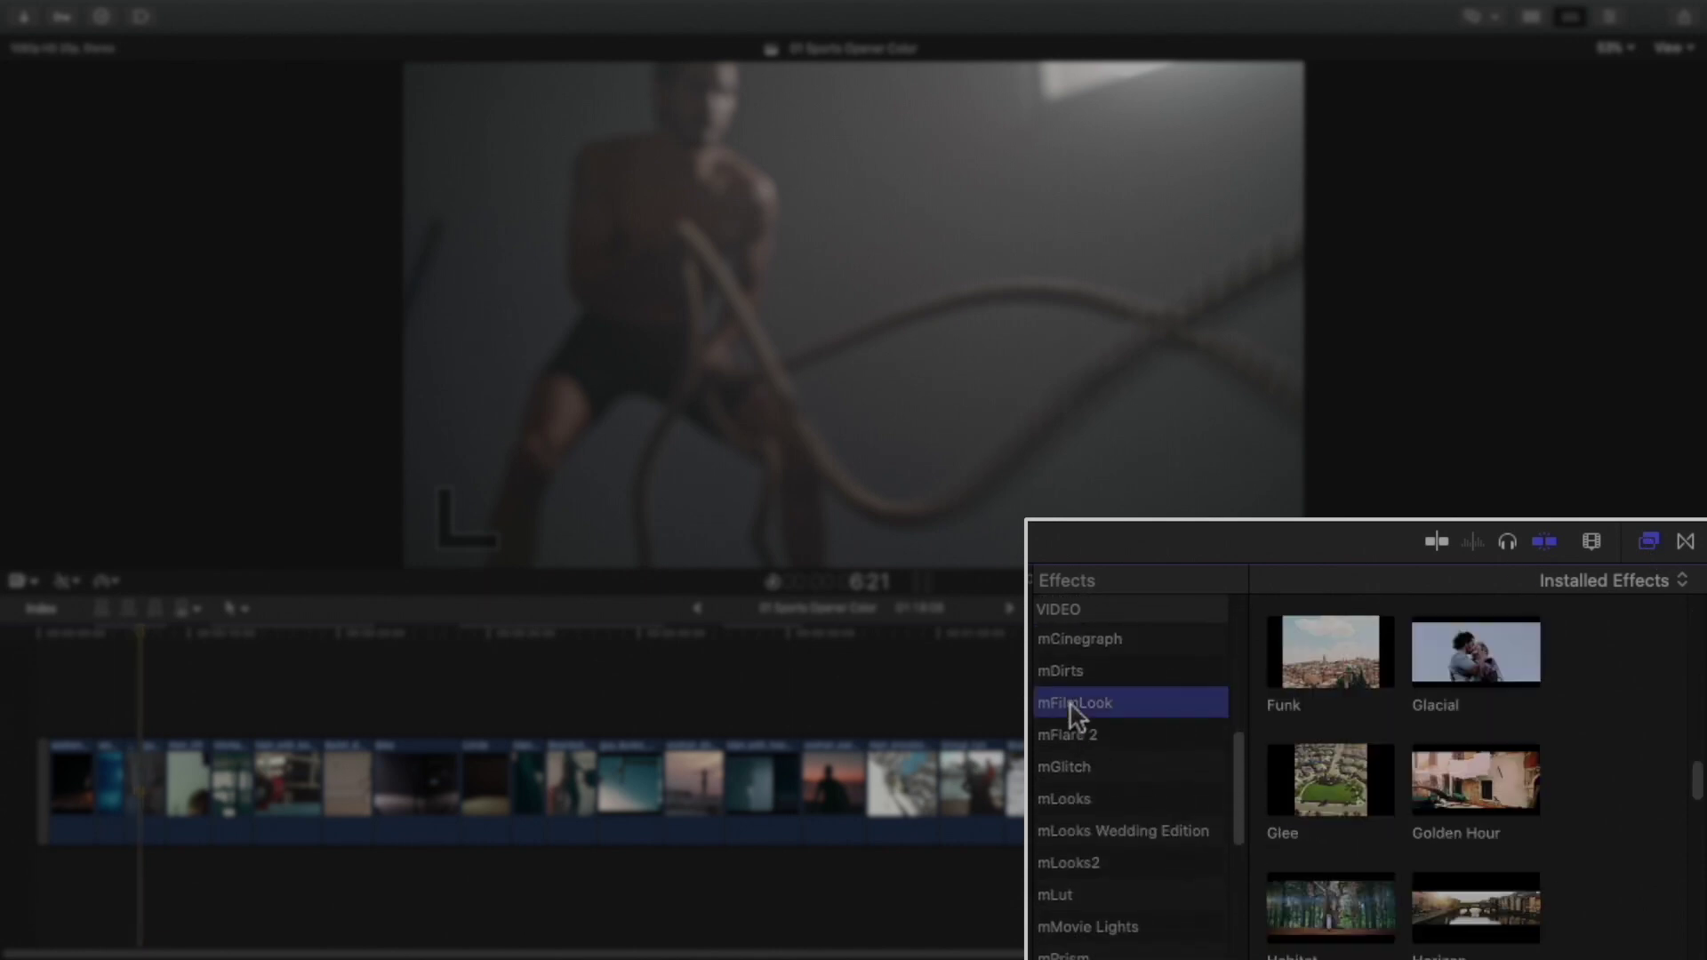
click(1275, 945)
scroll(1145, 915, down, 2)
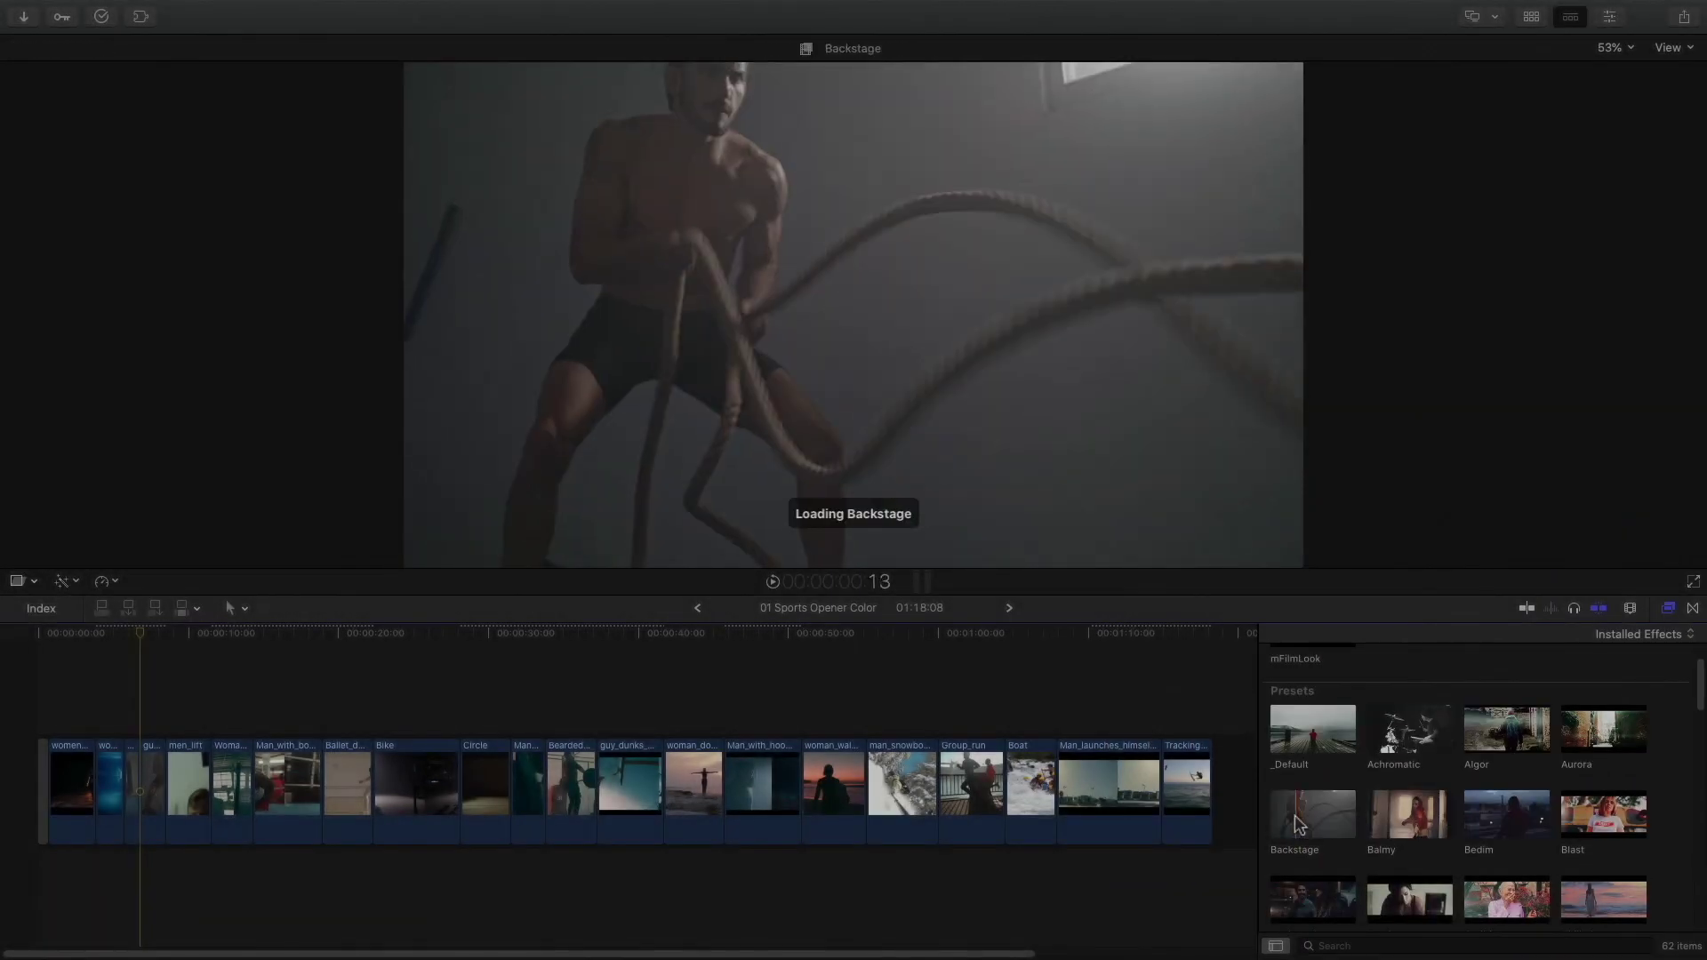
Apply the Dayspring preset to the rope workout clip and play back the result
scroll(1360, 800, down, 5)
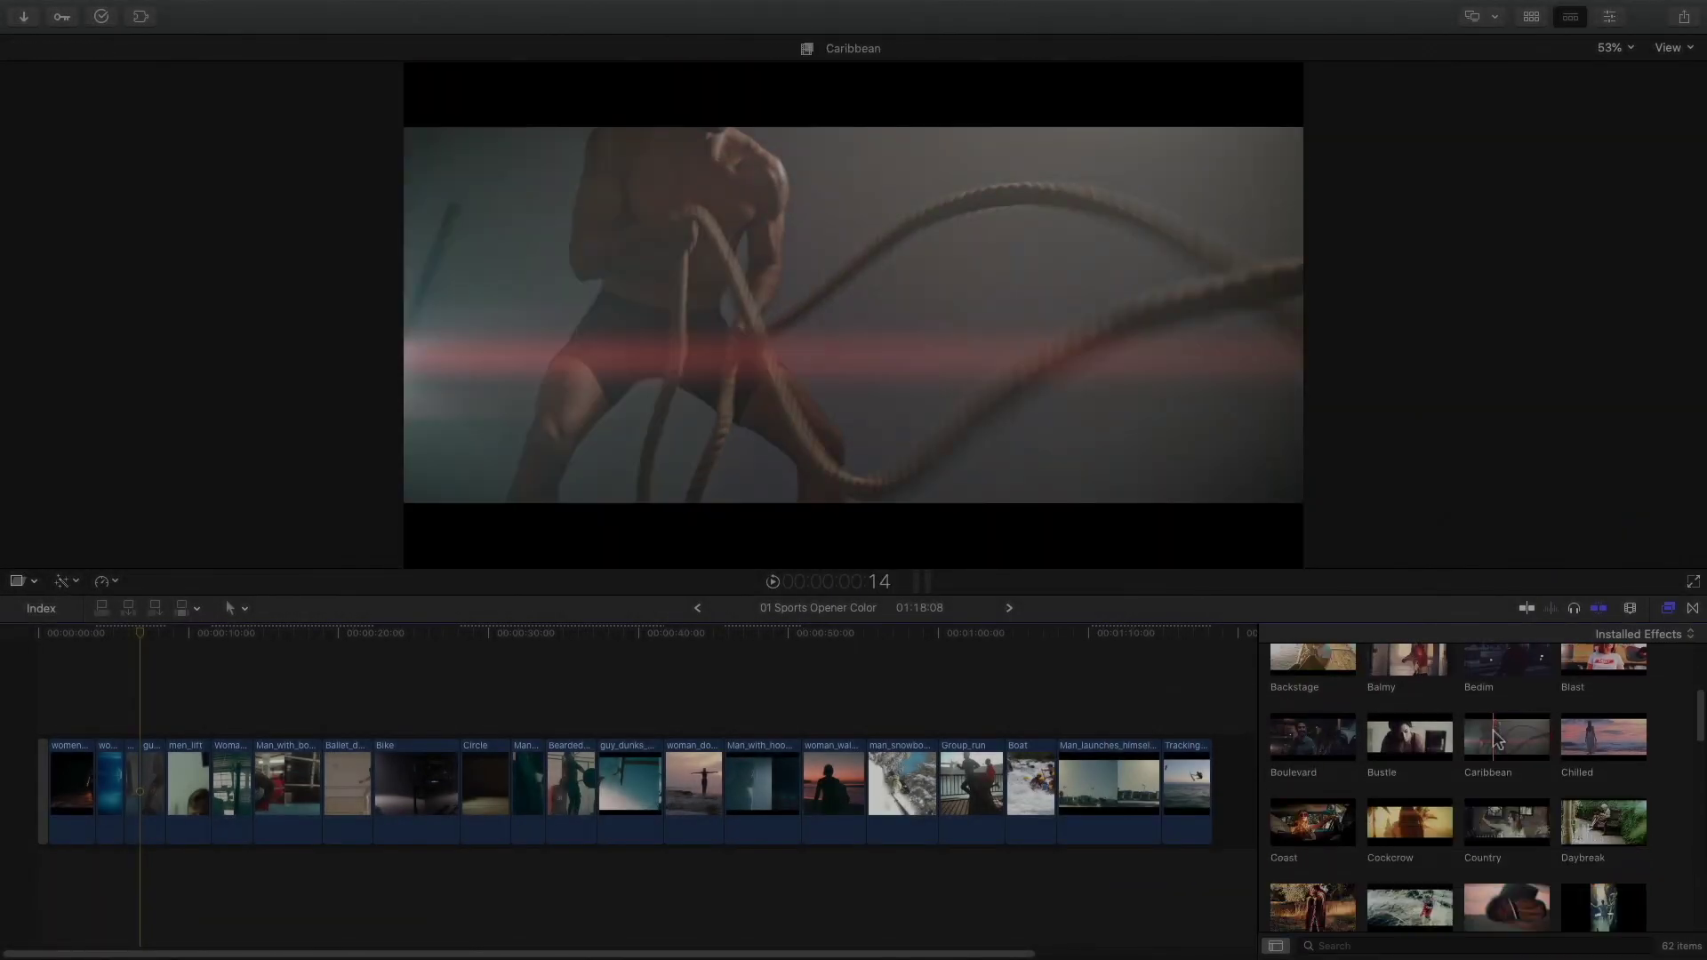
scroll(1333, 787, down, 2)
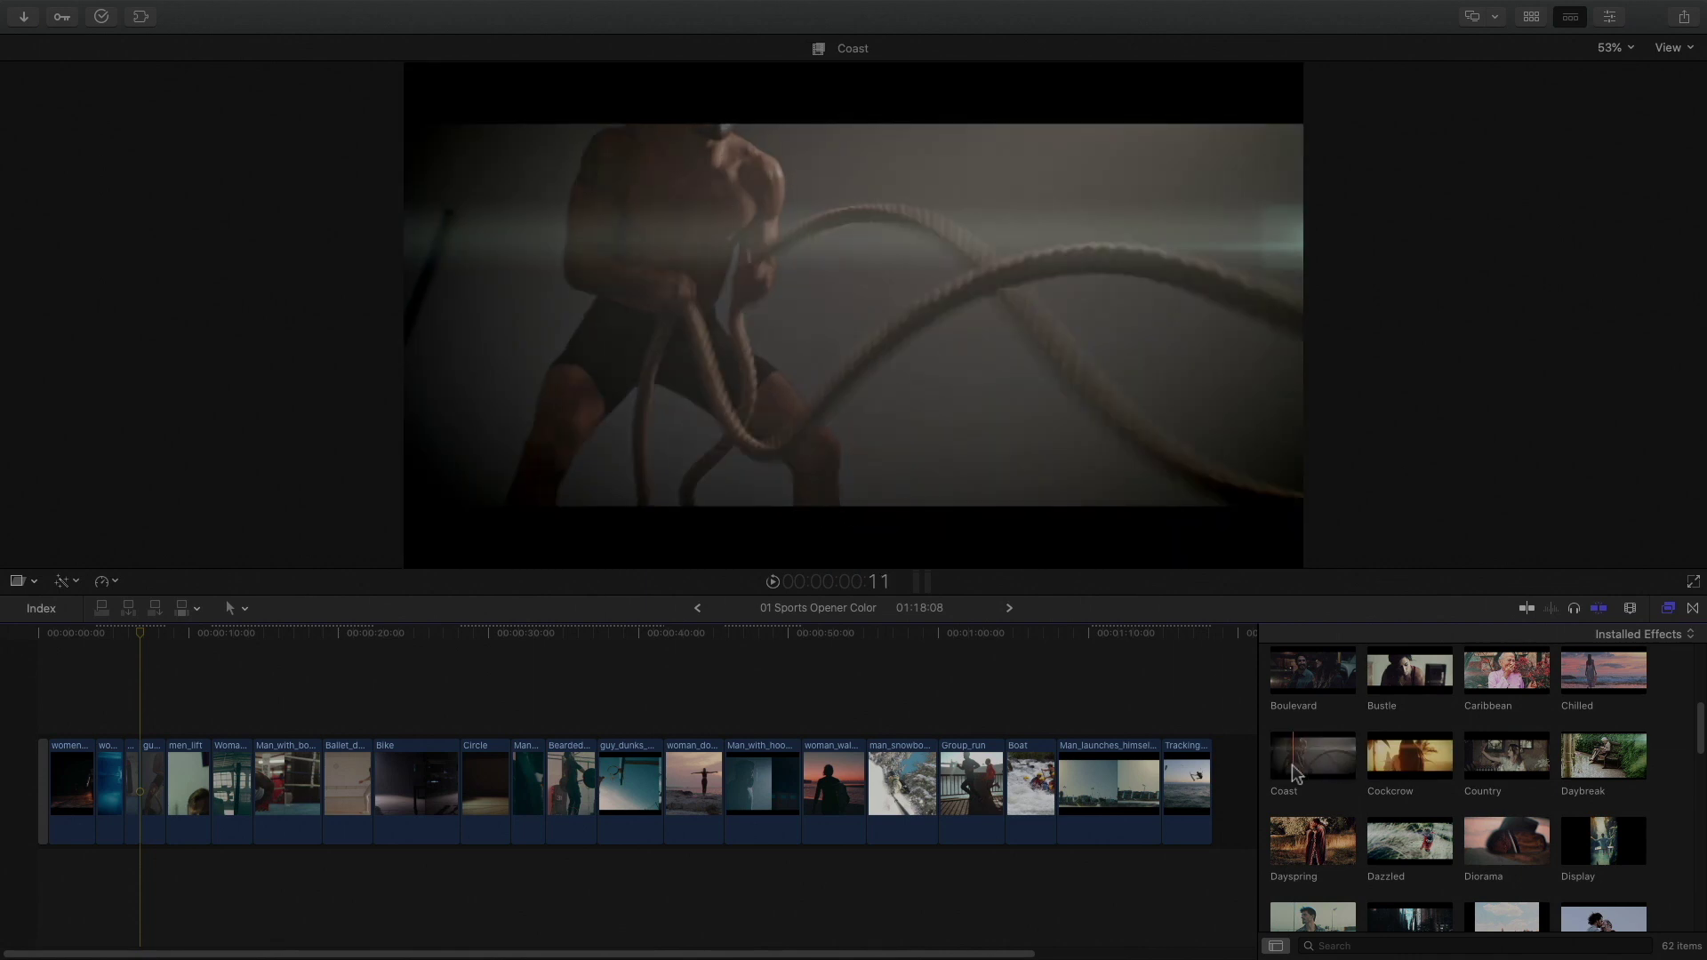
drag(1286, 802, 151, 757)
key(space)
key(space)
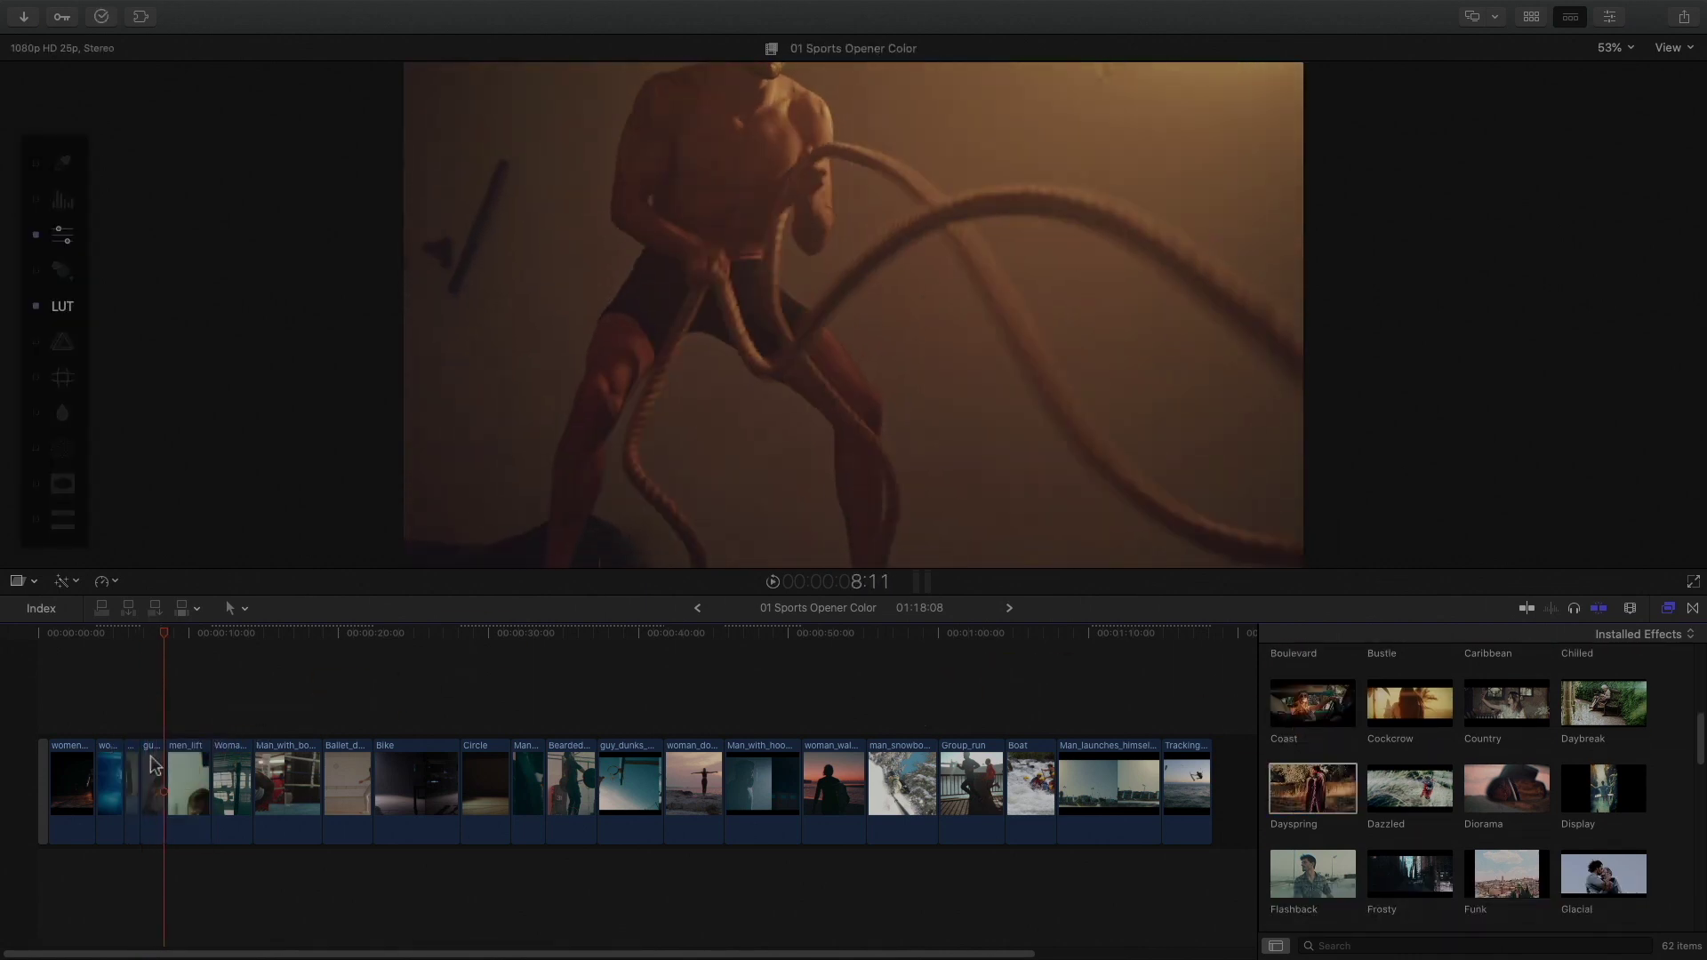
Apply the Backstage mFilmLook preset to the push-up clip in the boxing ring
click(151, 758)
click(273, 632)
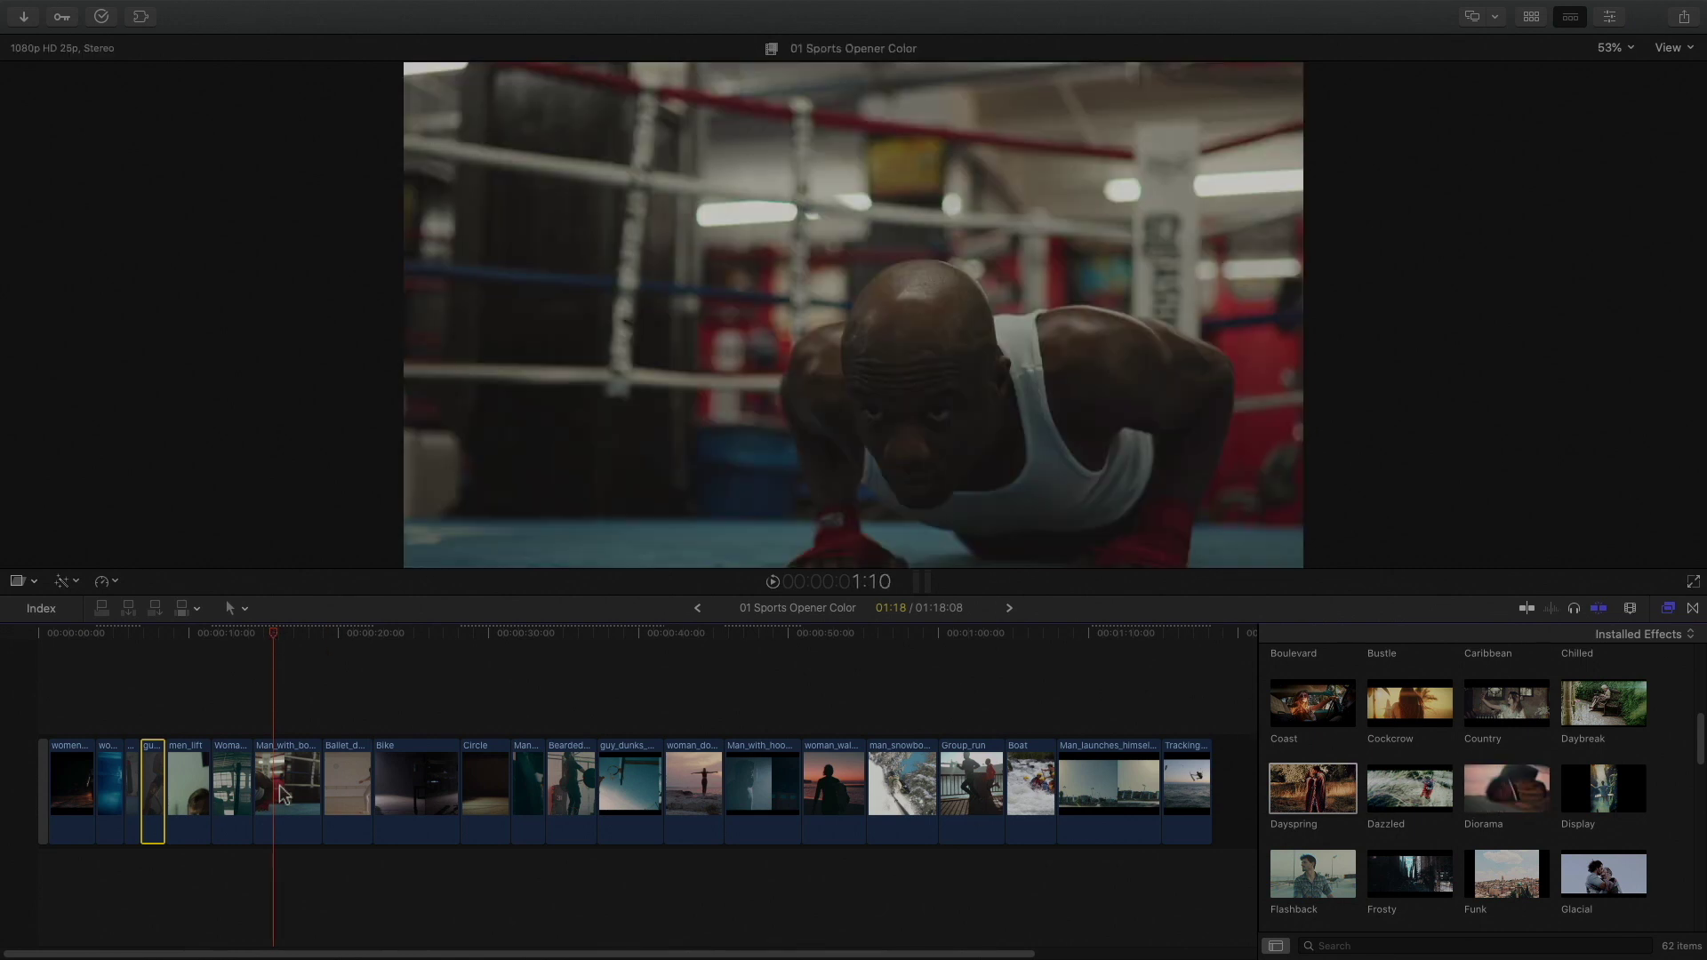
scroll(1589, 802, down, 10)
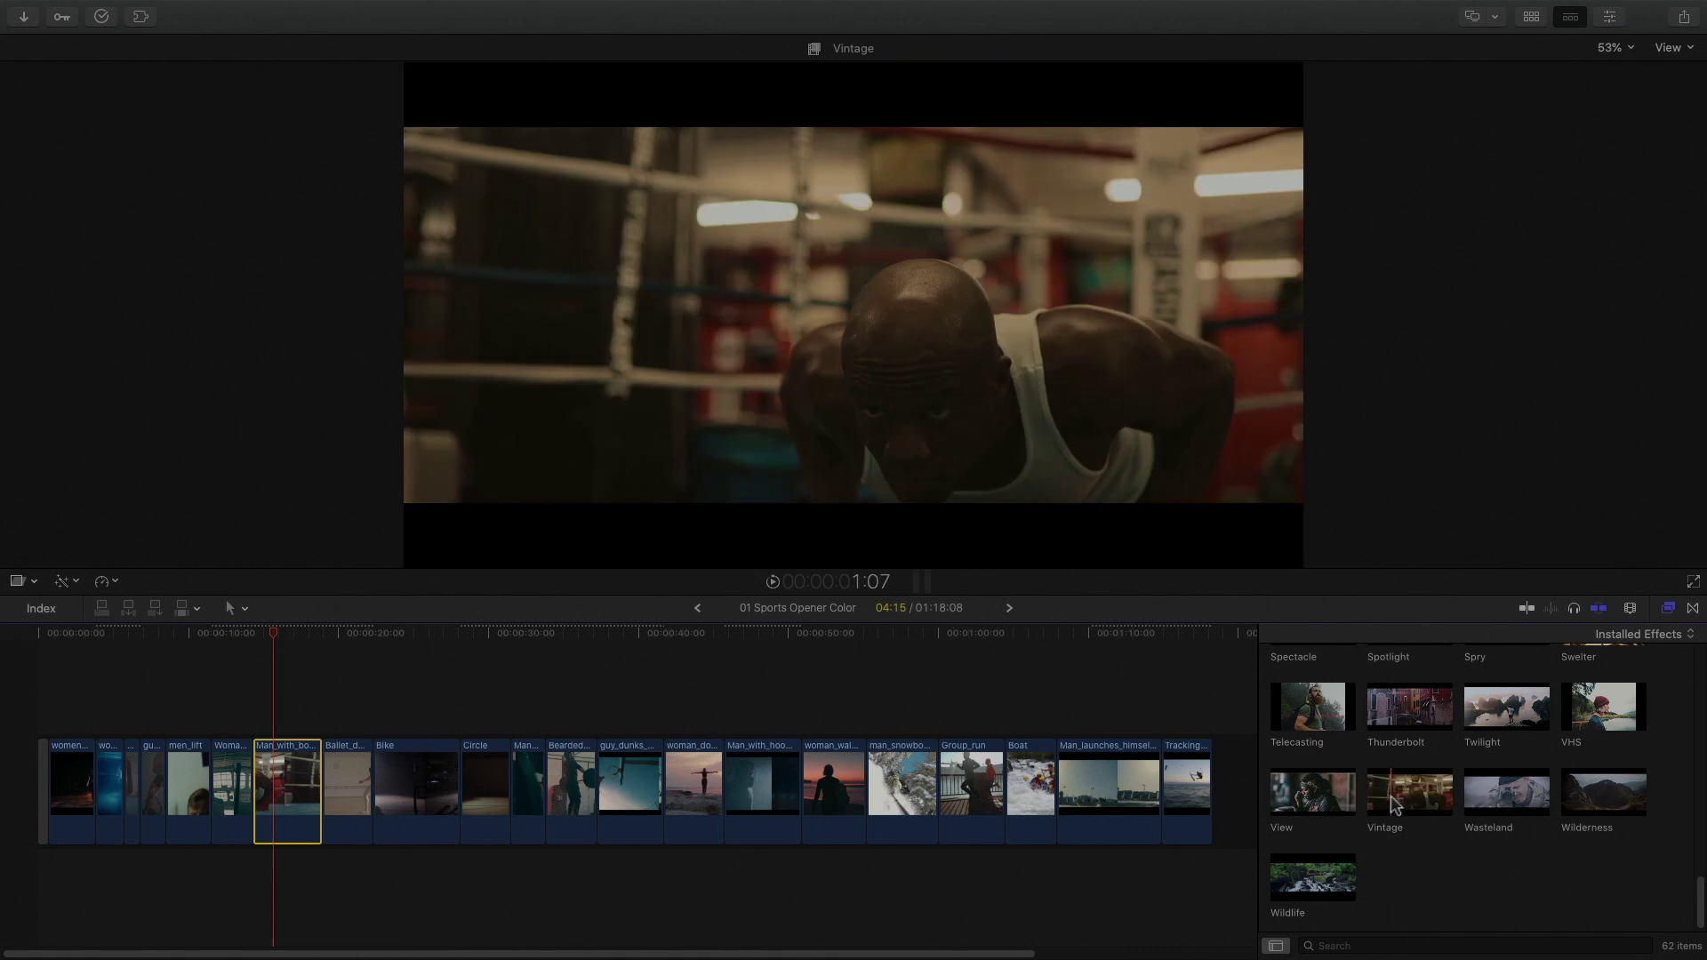
scroll(1398, 805, up, 15)
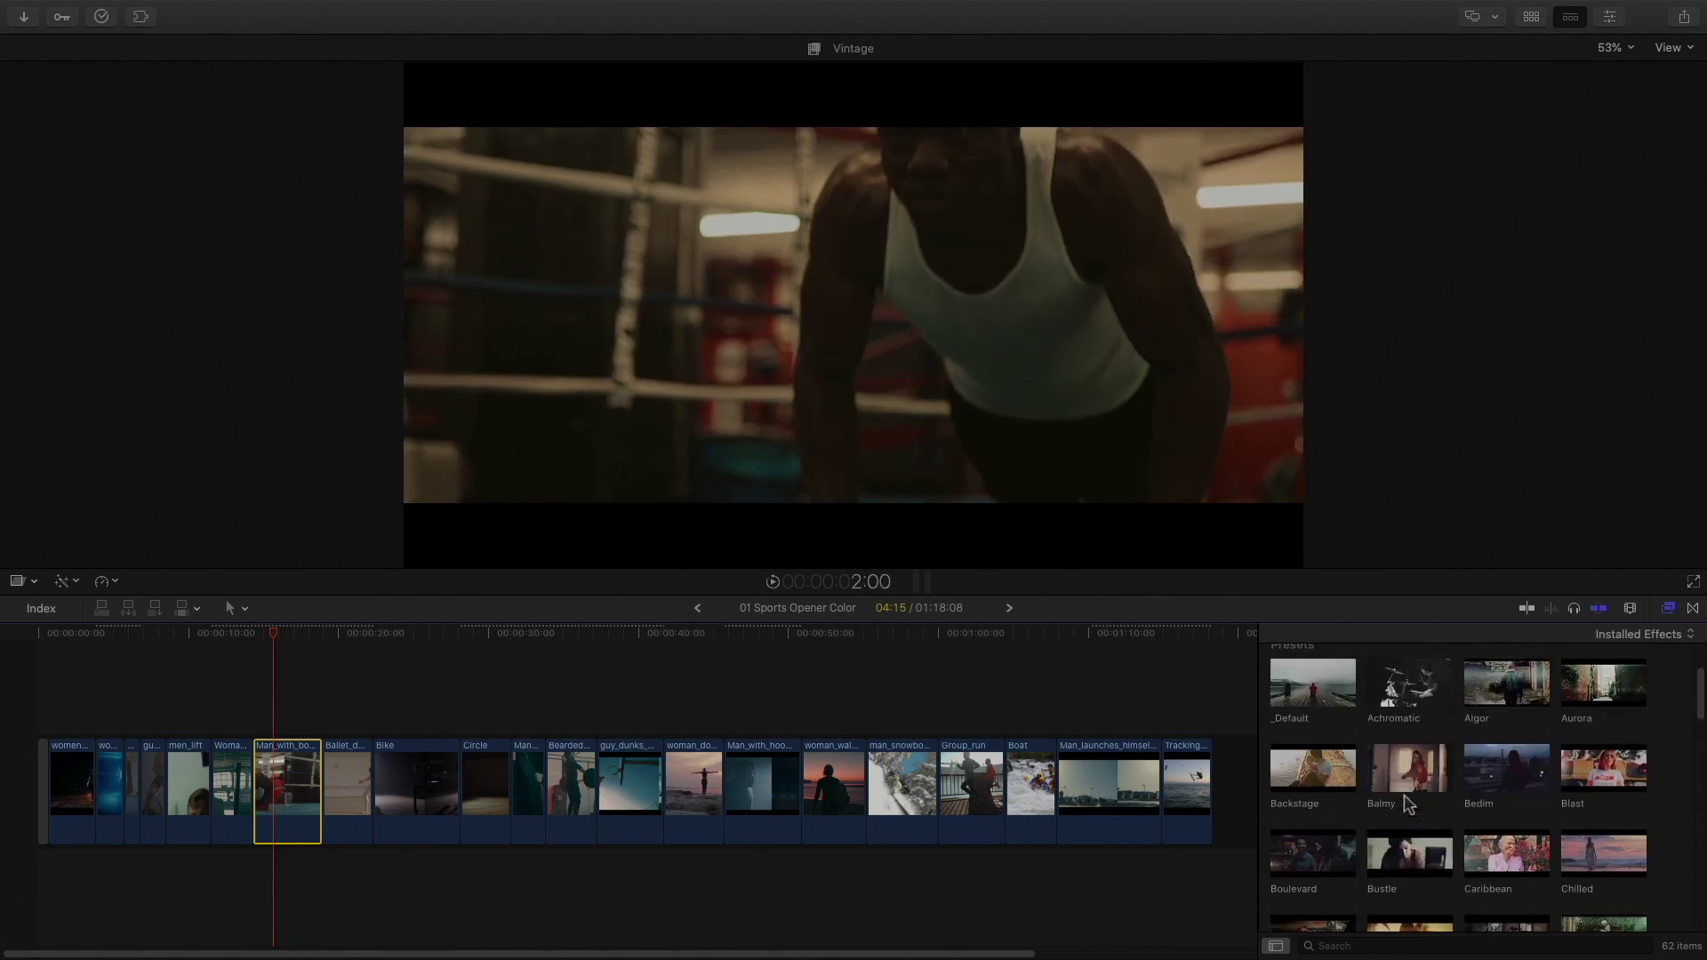
click(1297, 799)
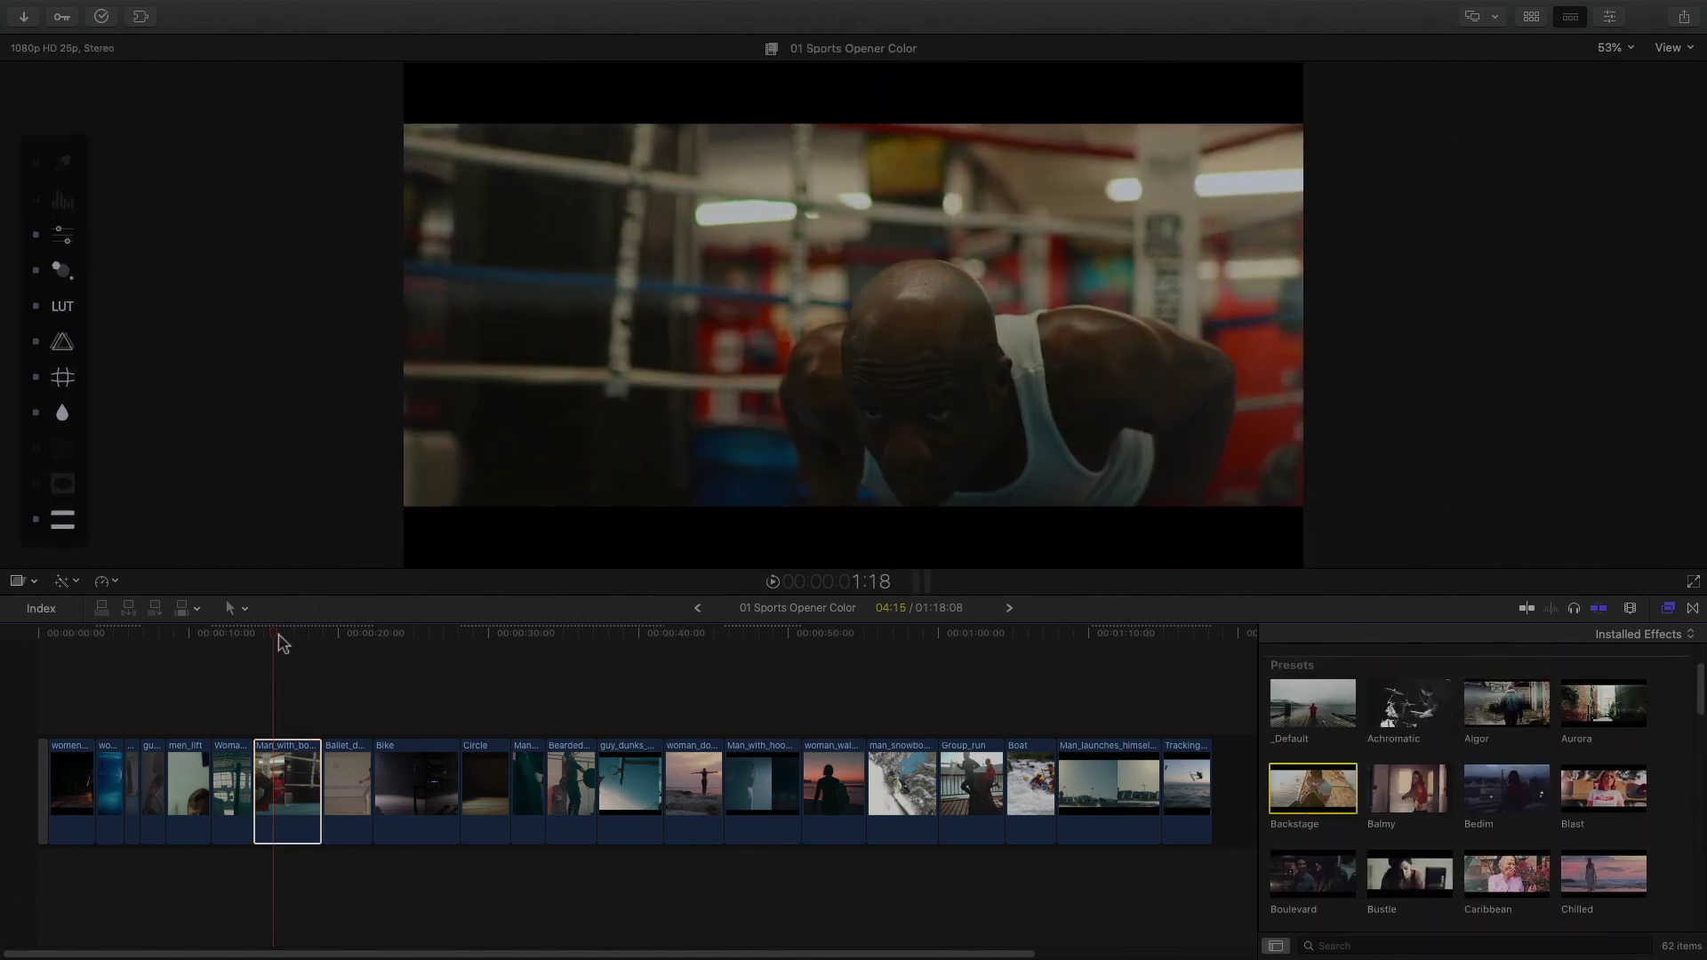
Place the mFilmLook on-screen palette beside the boxing image, turn off its letterbox and view its other adjustment modules
click(291, 642)
drag(40, 526, 276, 516)
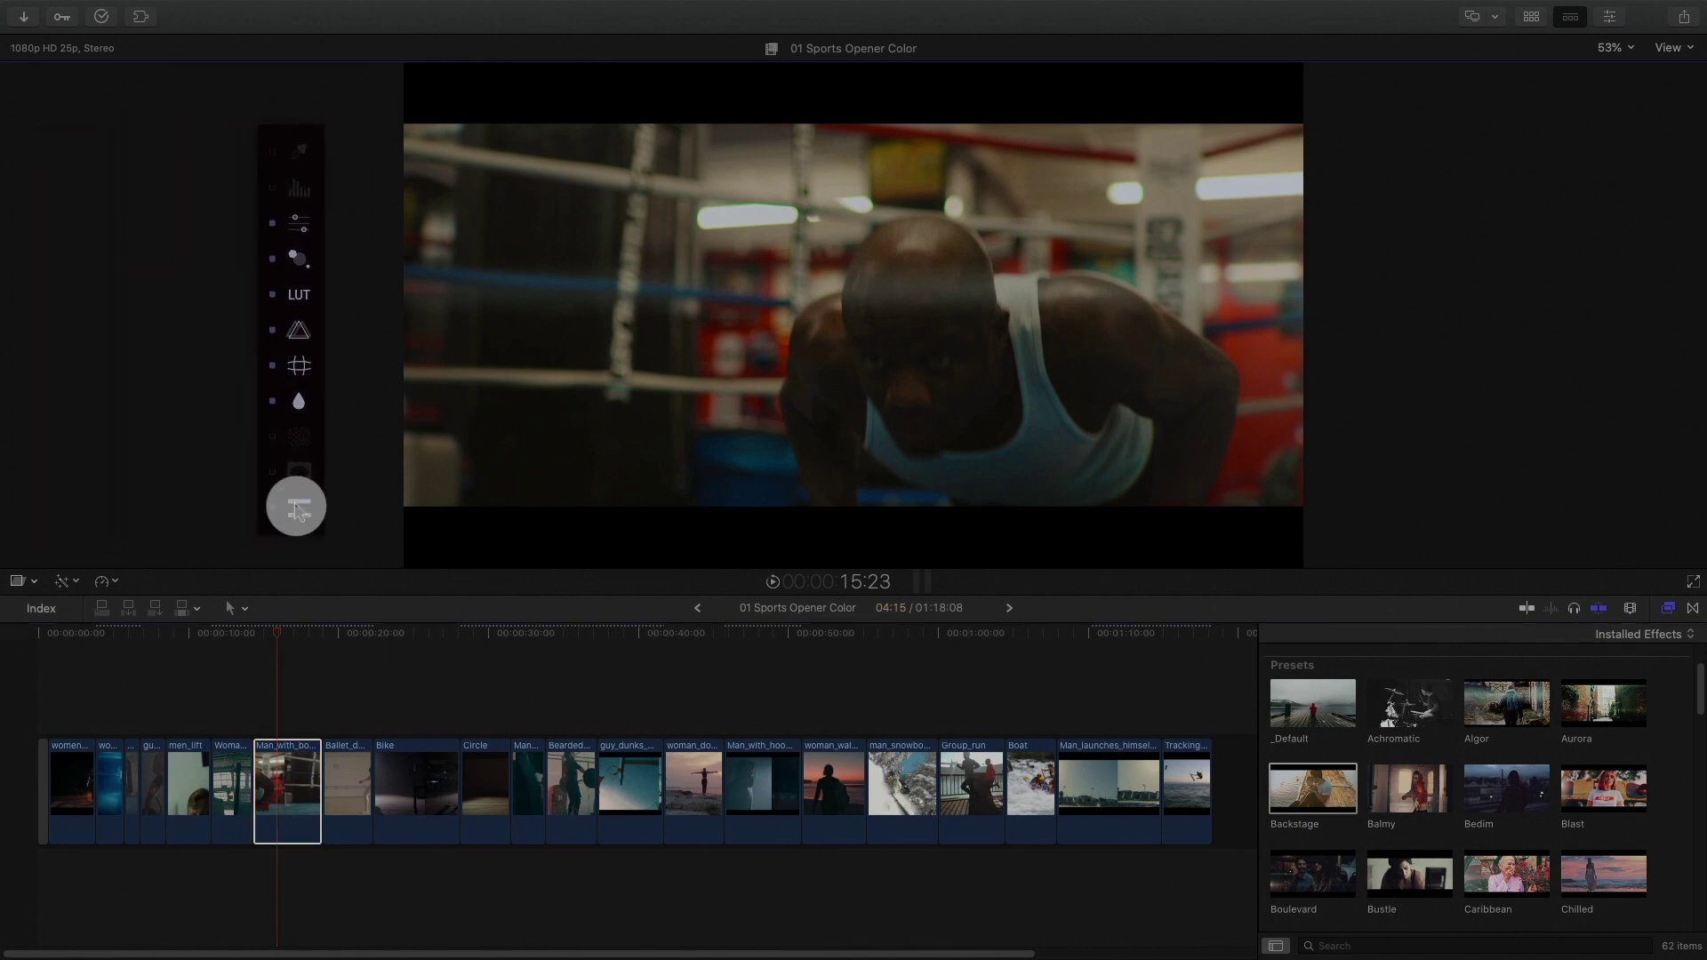
click(302, 295)
click(300, 333)
click(299, 367)
click(300, 225)
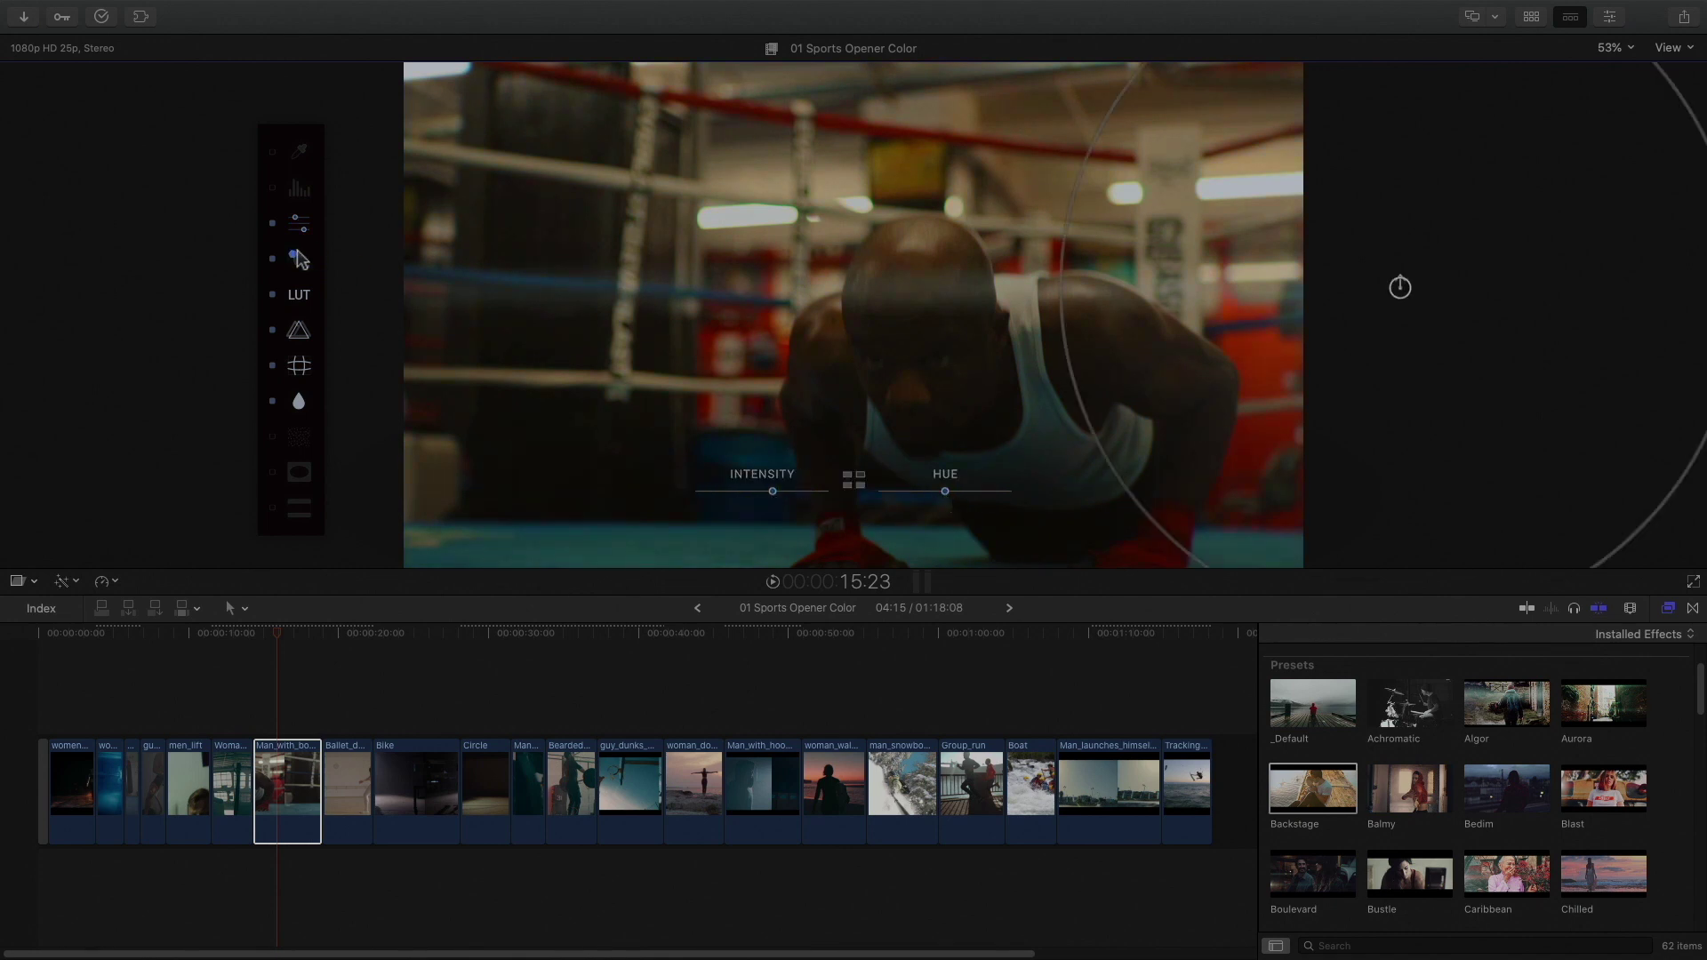
Shift the center of the boxing clip's circular light effect up and inward, and raise its intensity
drag(1400, 287, 1329, 178)
drag(764, 490, 835, 492)
drag(275, 636, 270, 637)
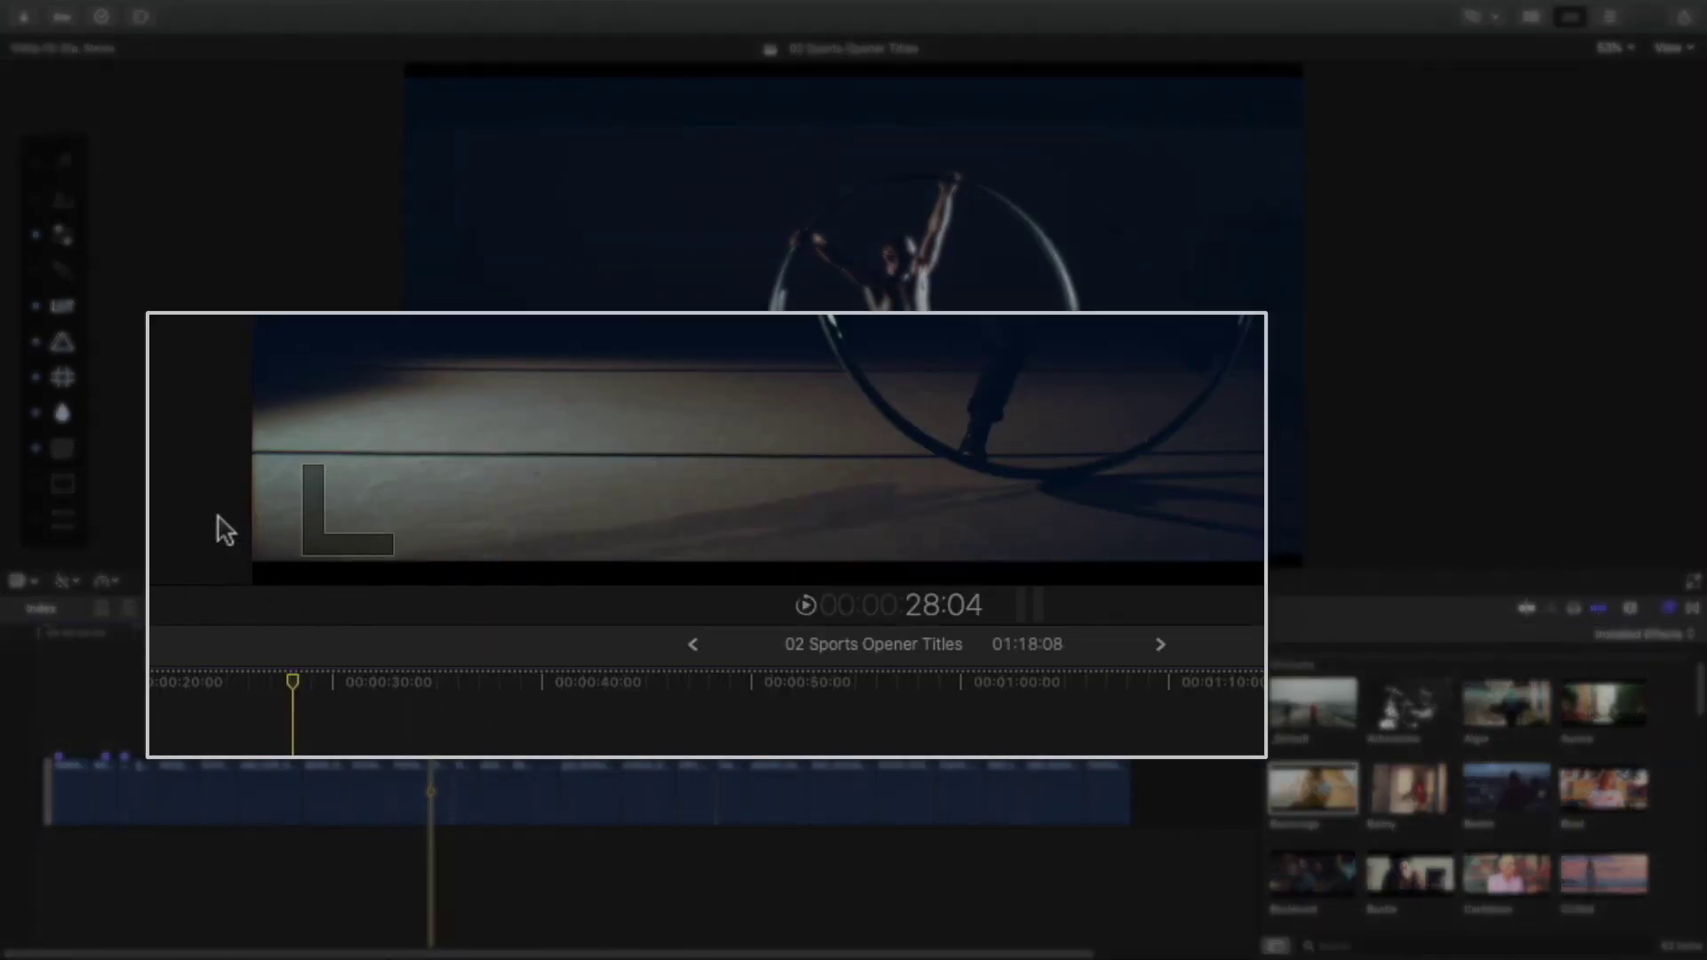
Place an EFFECT LAYER title above the clips from the start of the 02 Sports Opener Titles timeline, stretched to about 47:16
drag(298, 706, 163, 709)
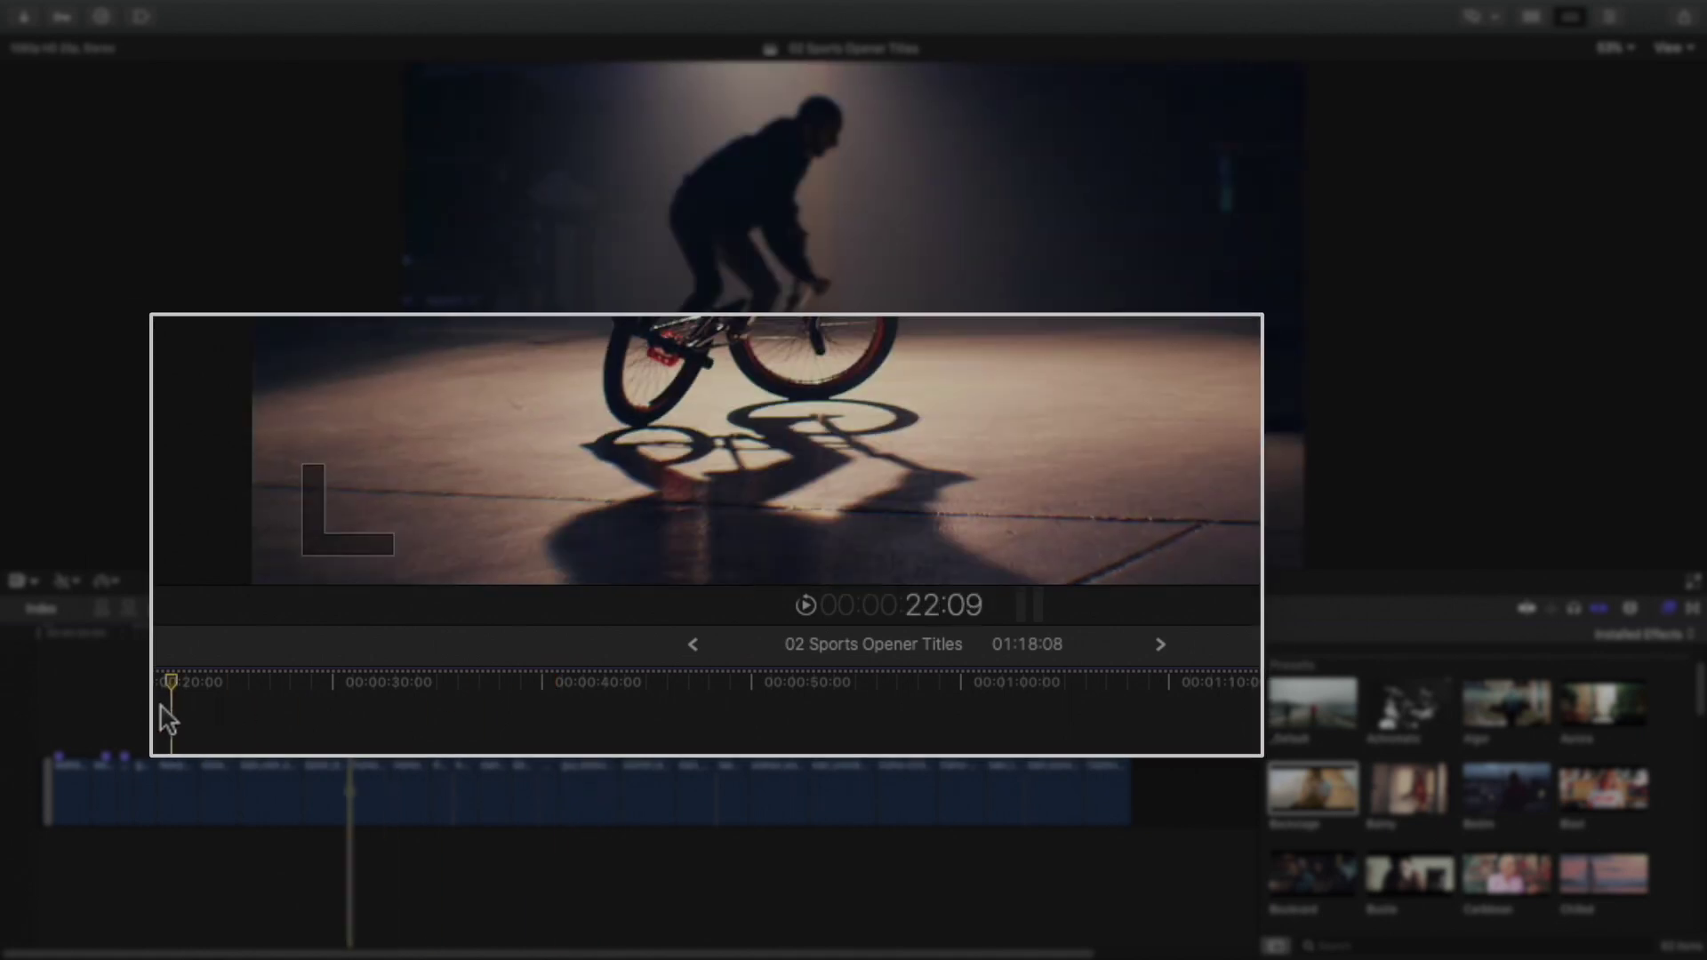
click(1531, 17)
click(11, 72)
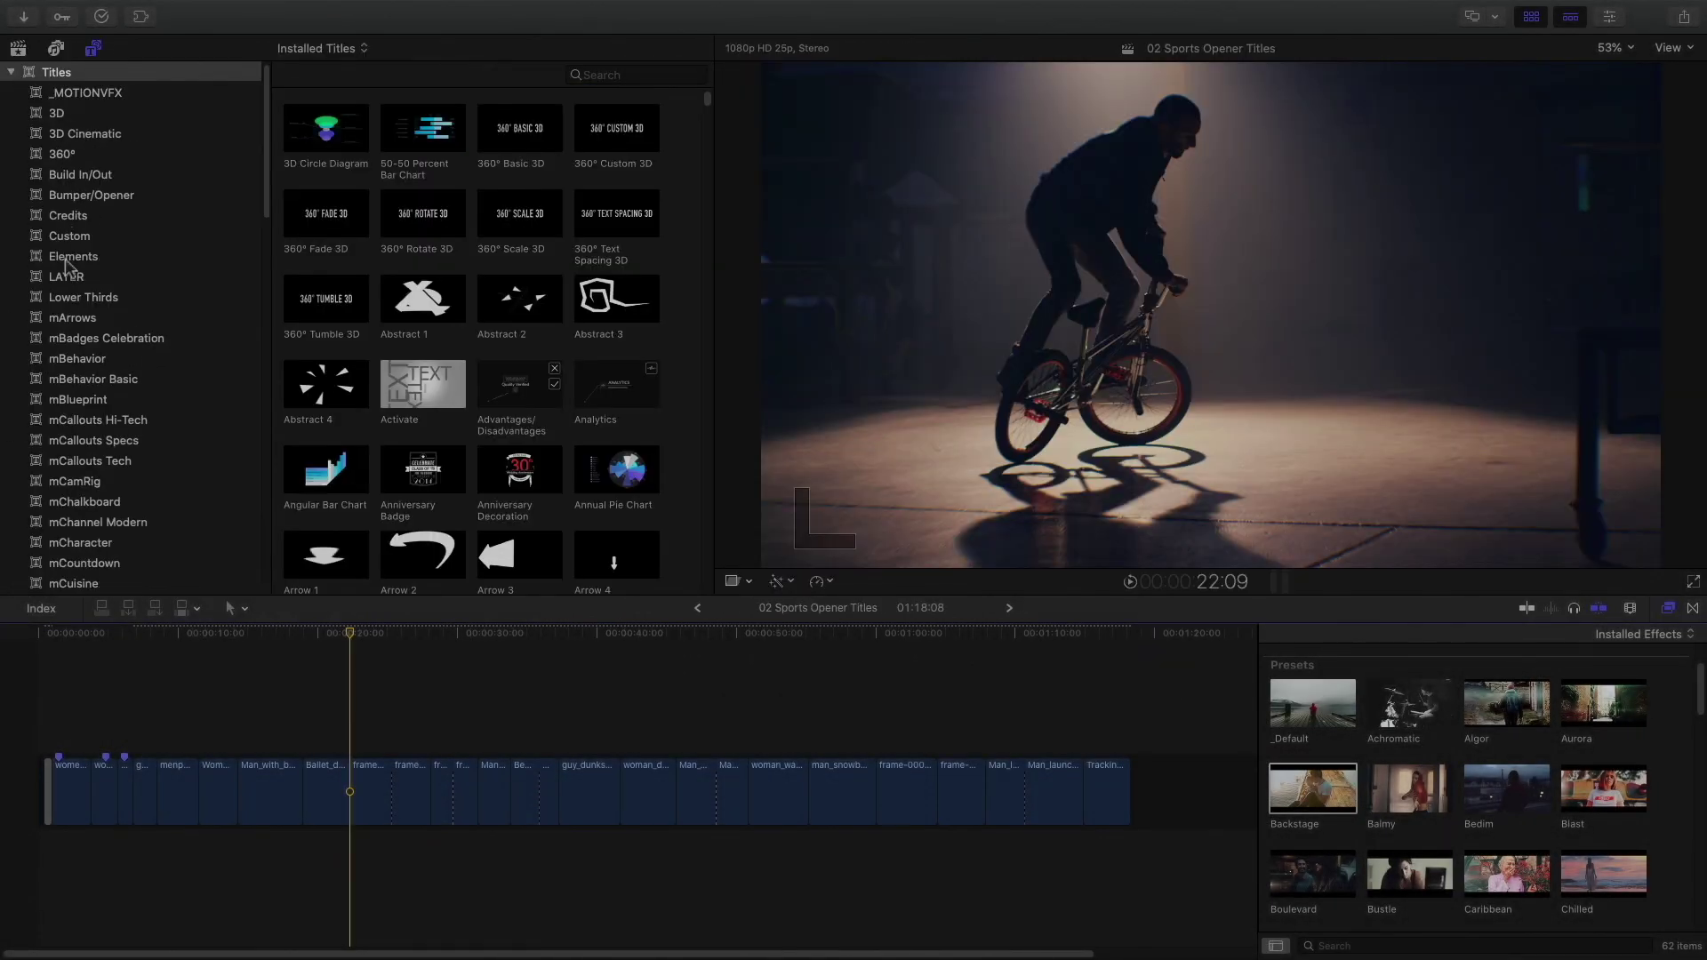
click(67, 276)
drag(326, 127, 35, 739)
drag(369, 743, 642, 749)
Apply the mFilmLook _Default preset to the effect layer and enable its letterbox with slightly thinner bars
scroll(1343, 711, up, 2)
click(641, 745)
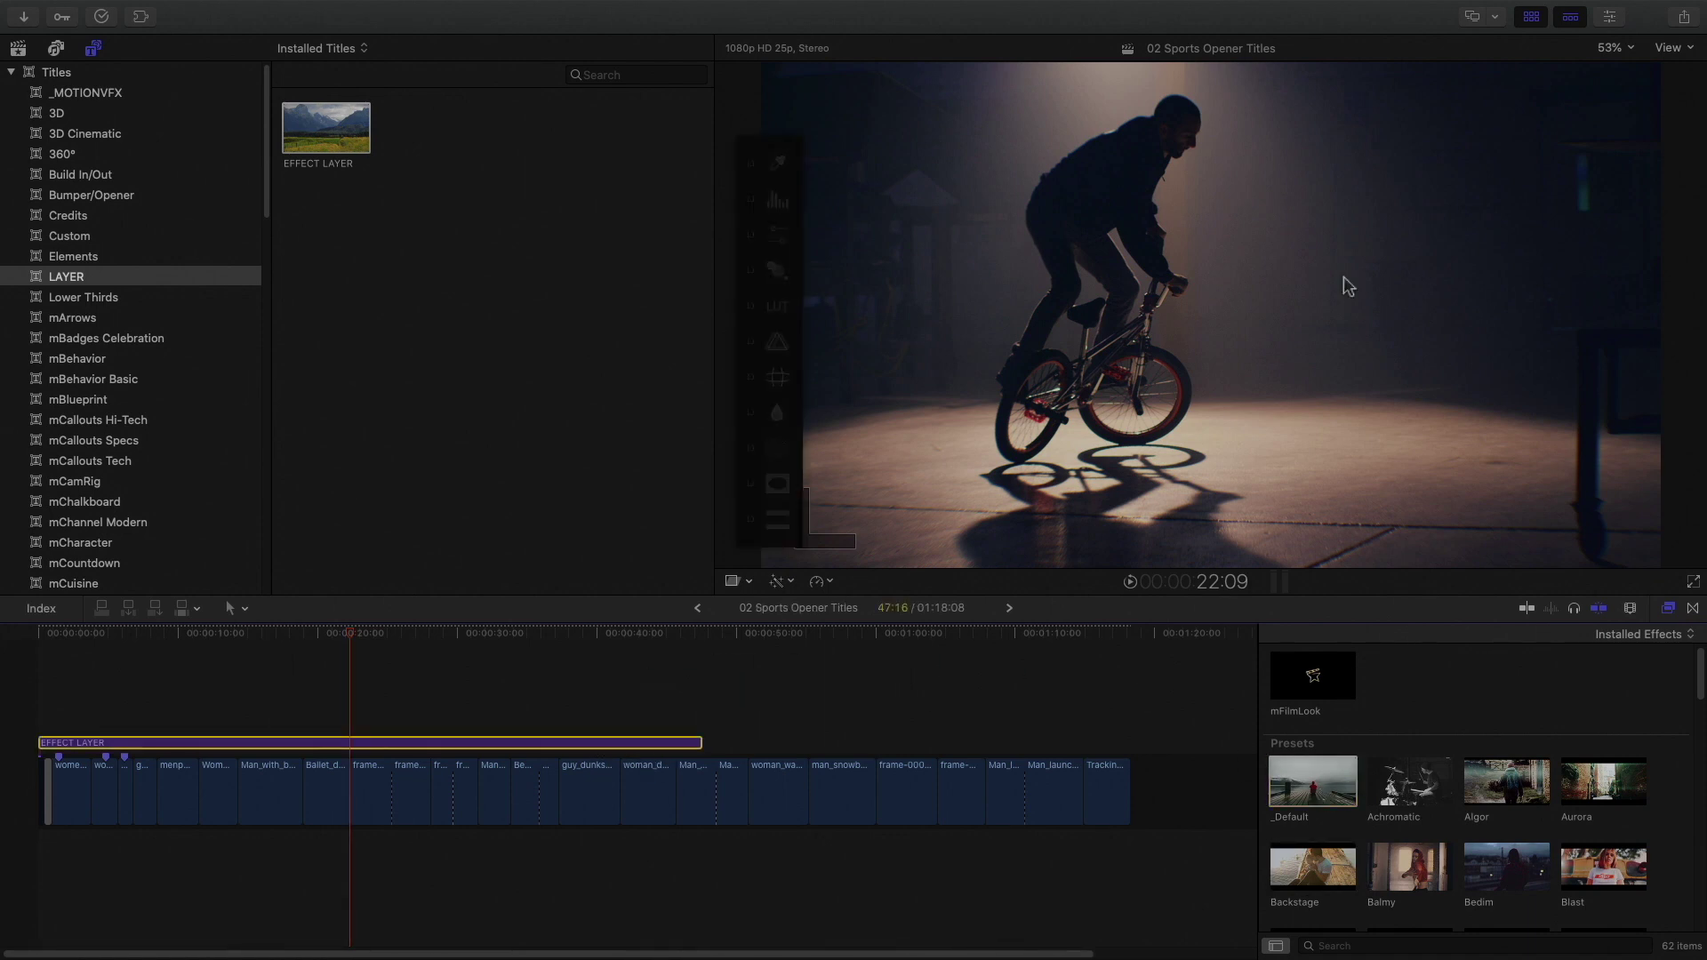
click(1521, 18)
drag(75, 150, 296, 141)
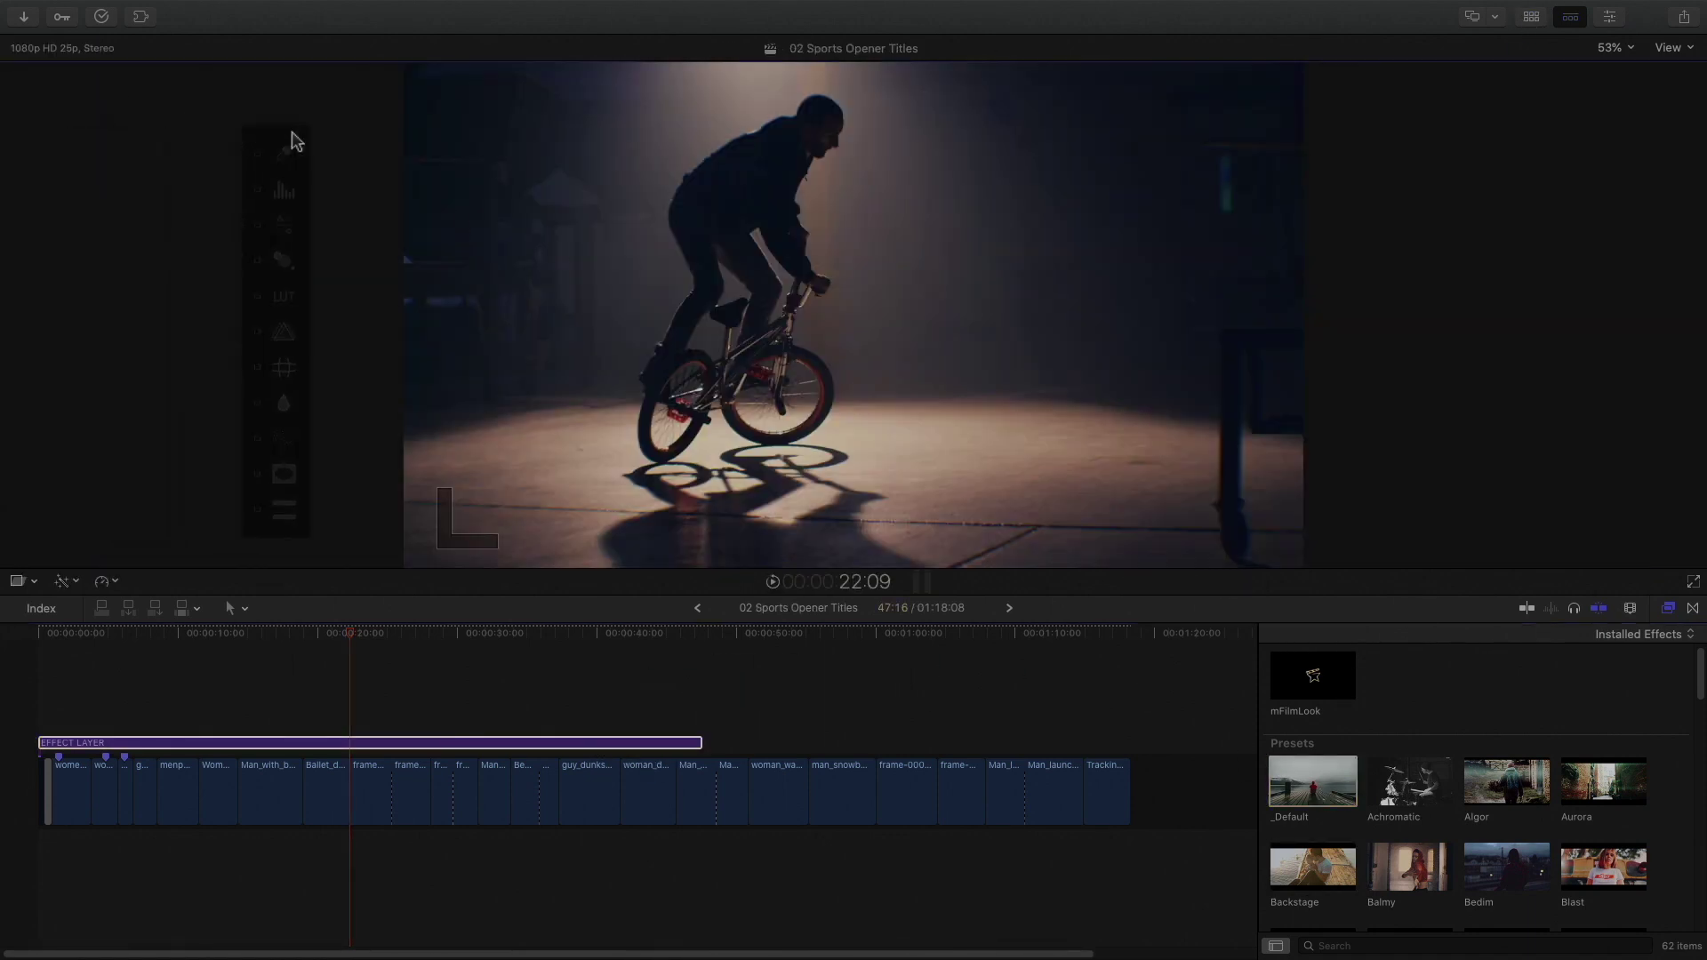
click(263, 515)
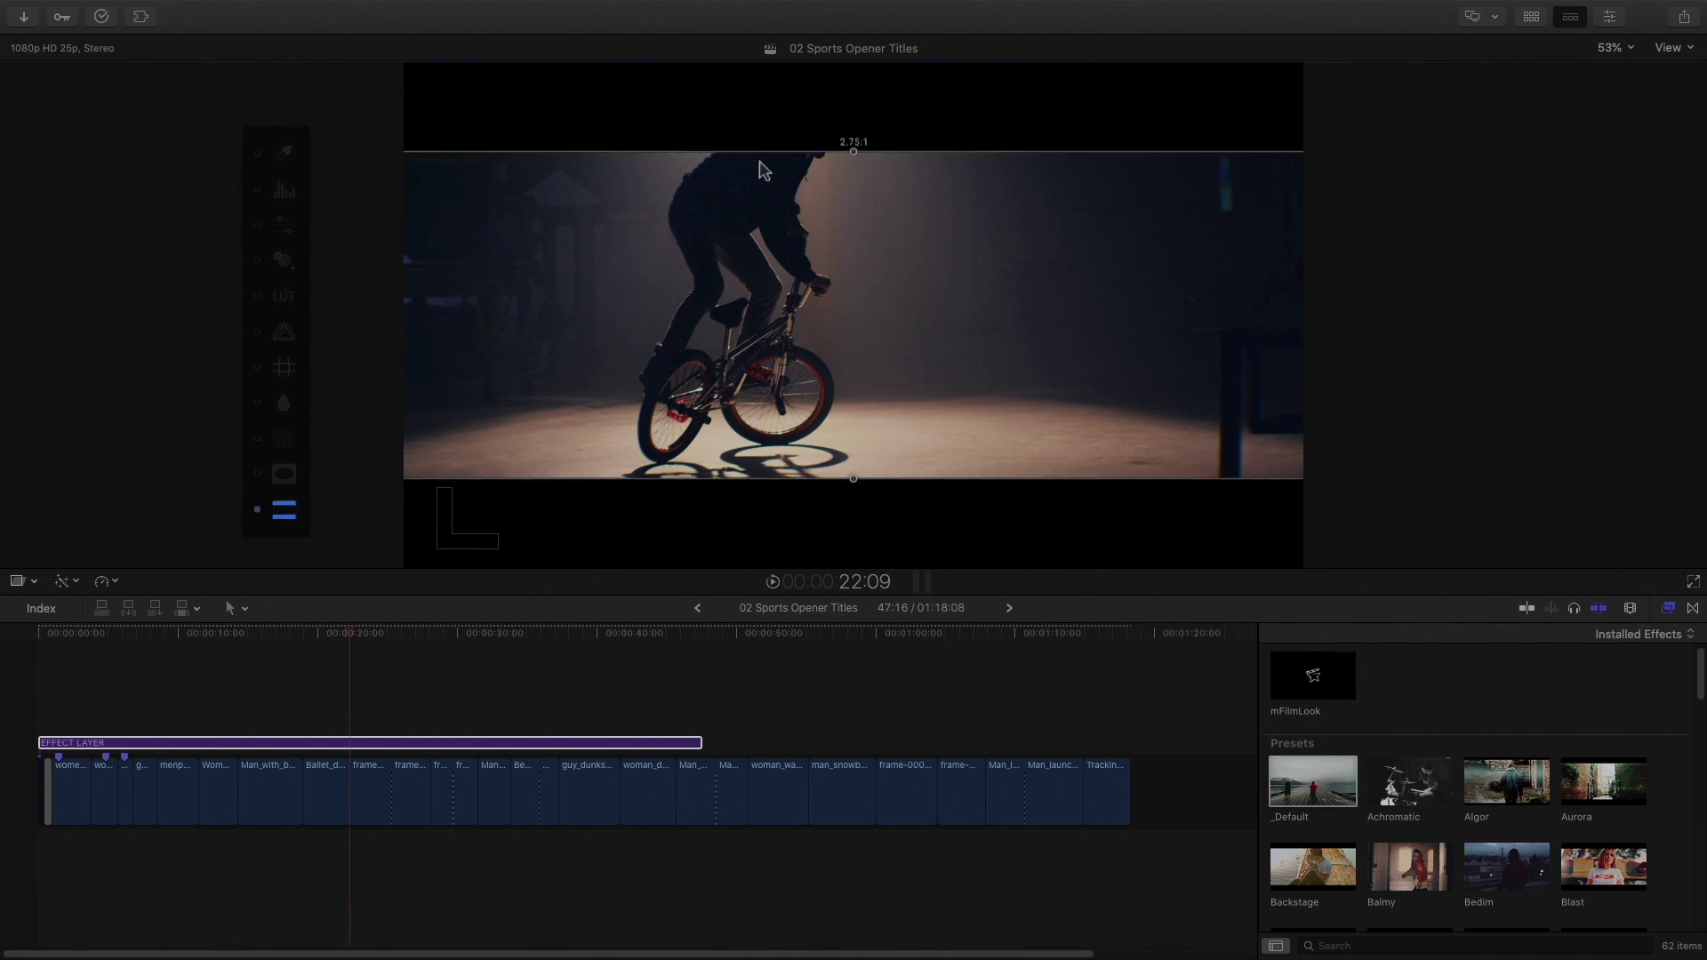
drag(853, 152, 856, 132)
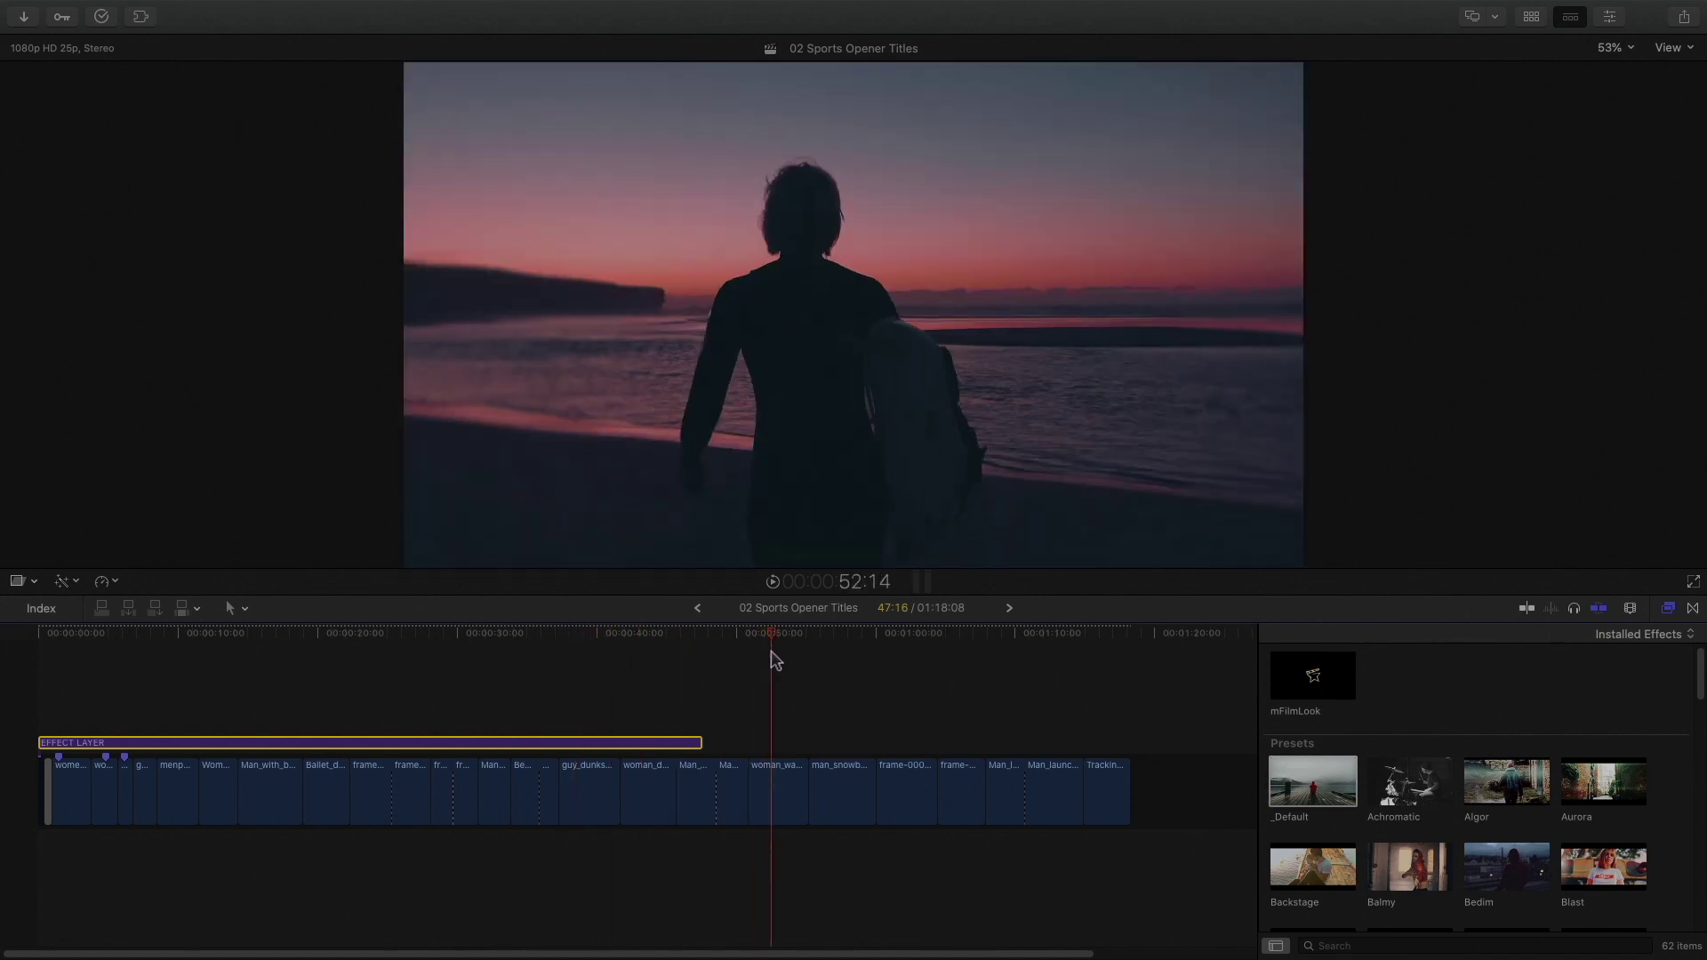
Extend the effect layer to the end of the last clip and scrub back through the timeline
drag(699, 742, 1124, 740)
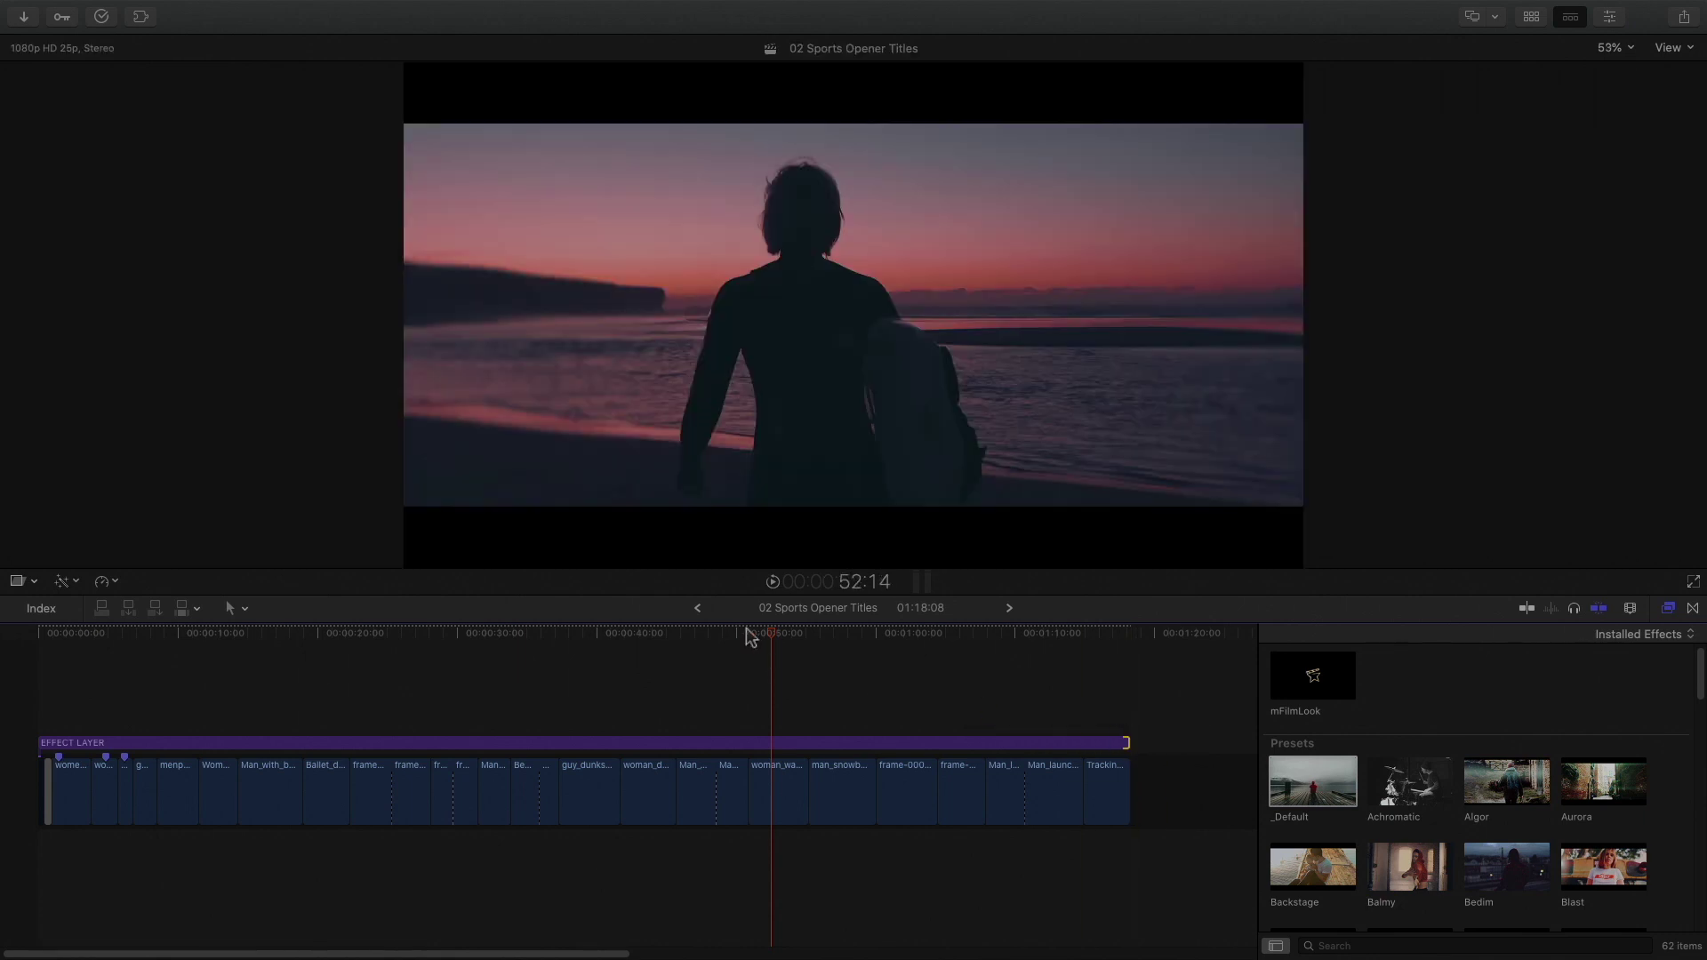
drag(802, 634, 502, 657)
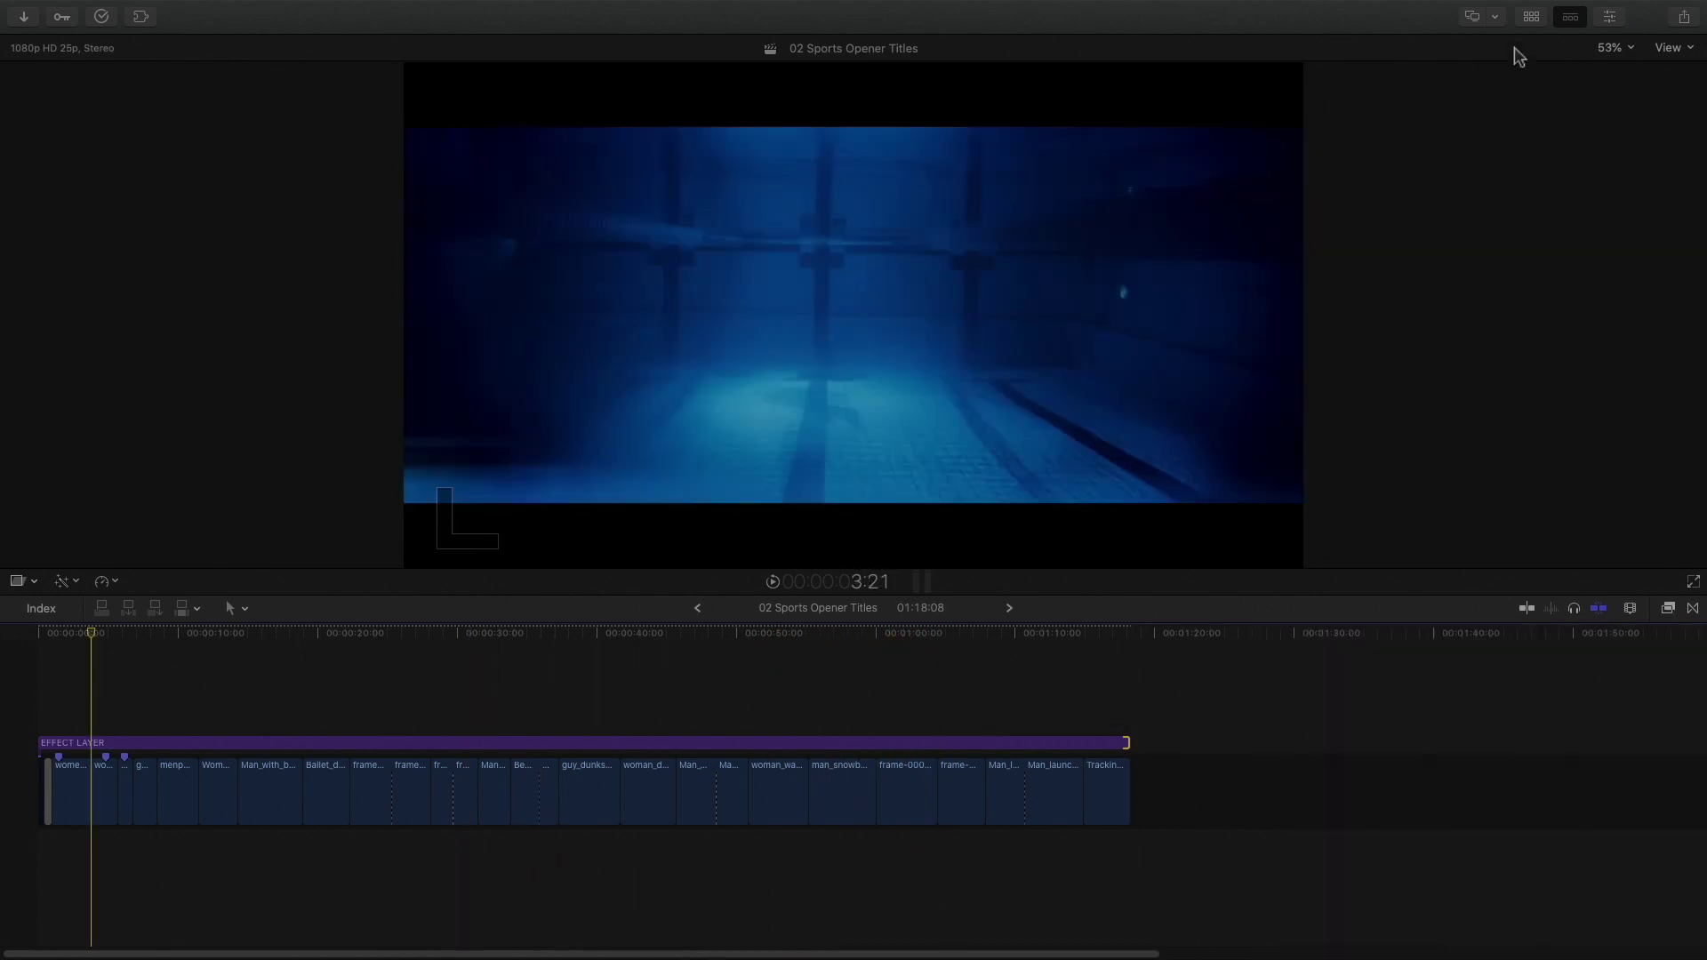
Display the mIntro Glitch titles in the browser with the category sidebar hidden
click(1530, 17)
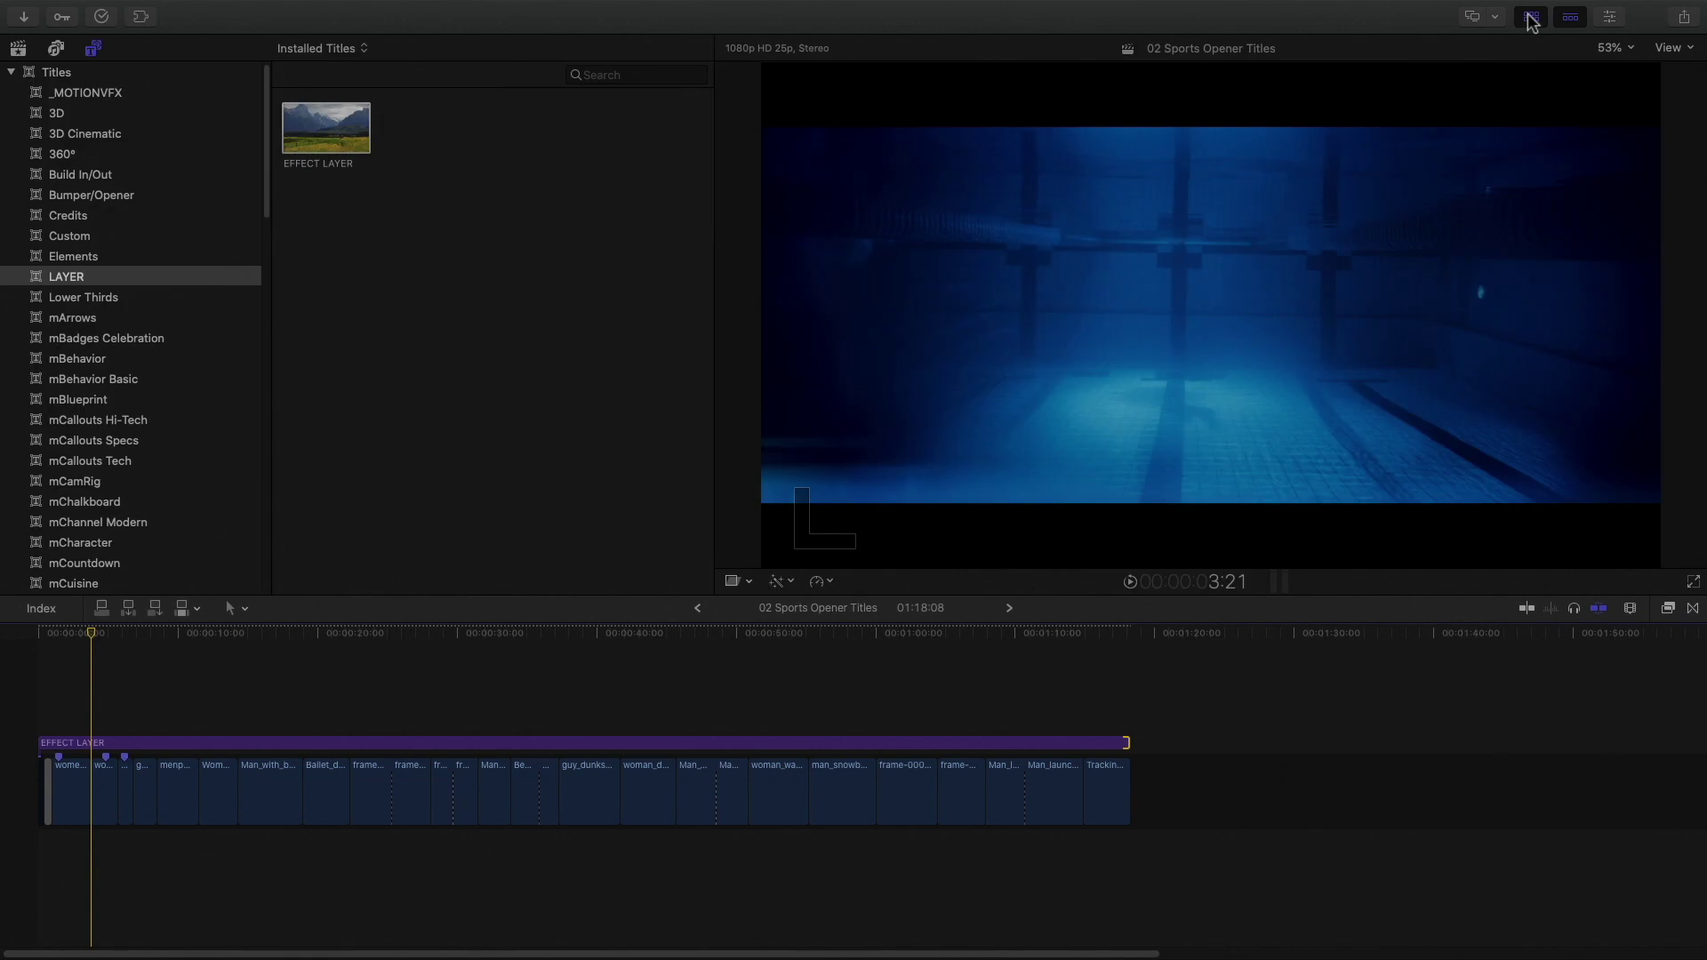
scroll(122, 375, down, 10)
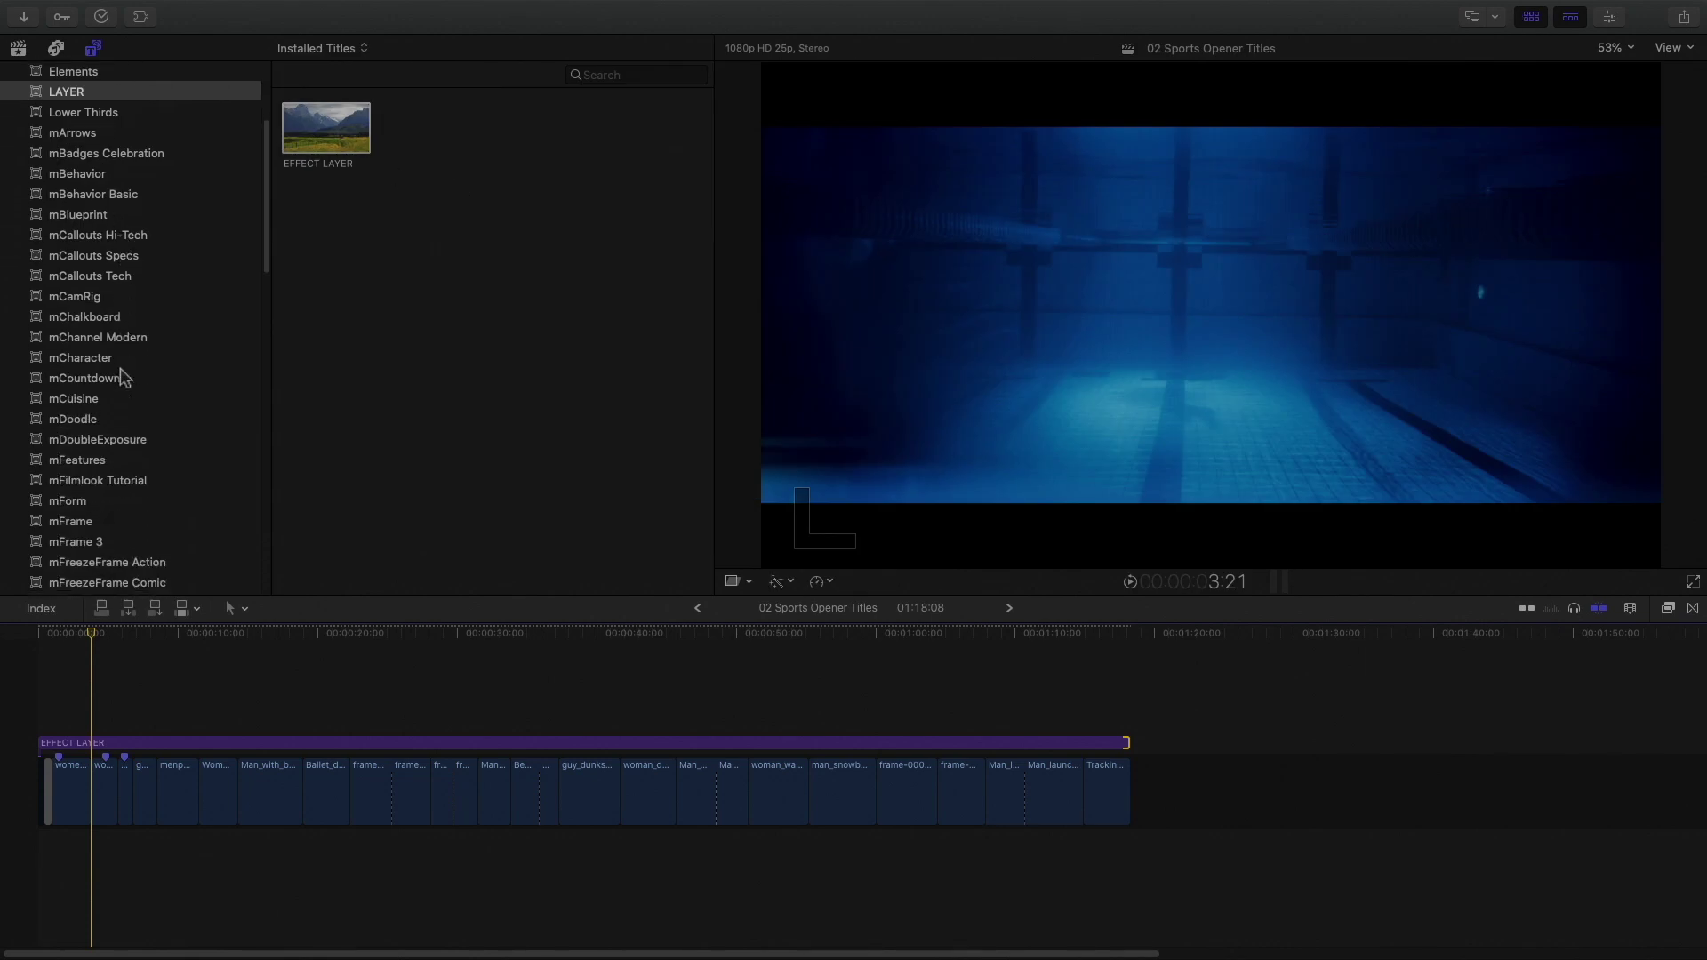
scroll(122, 375, down, 2)
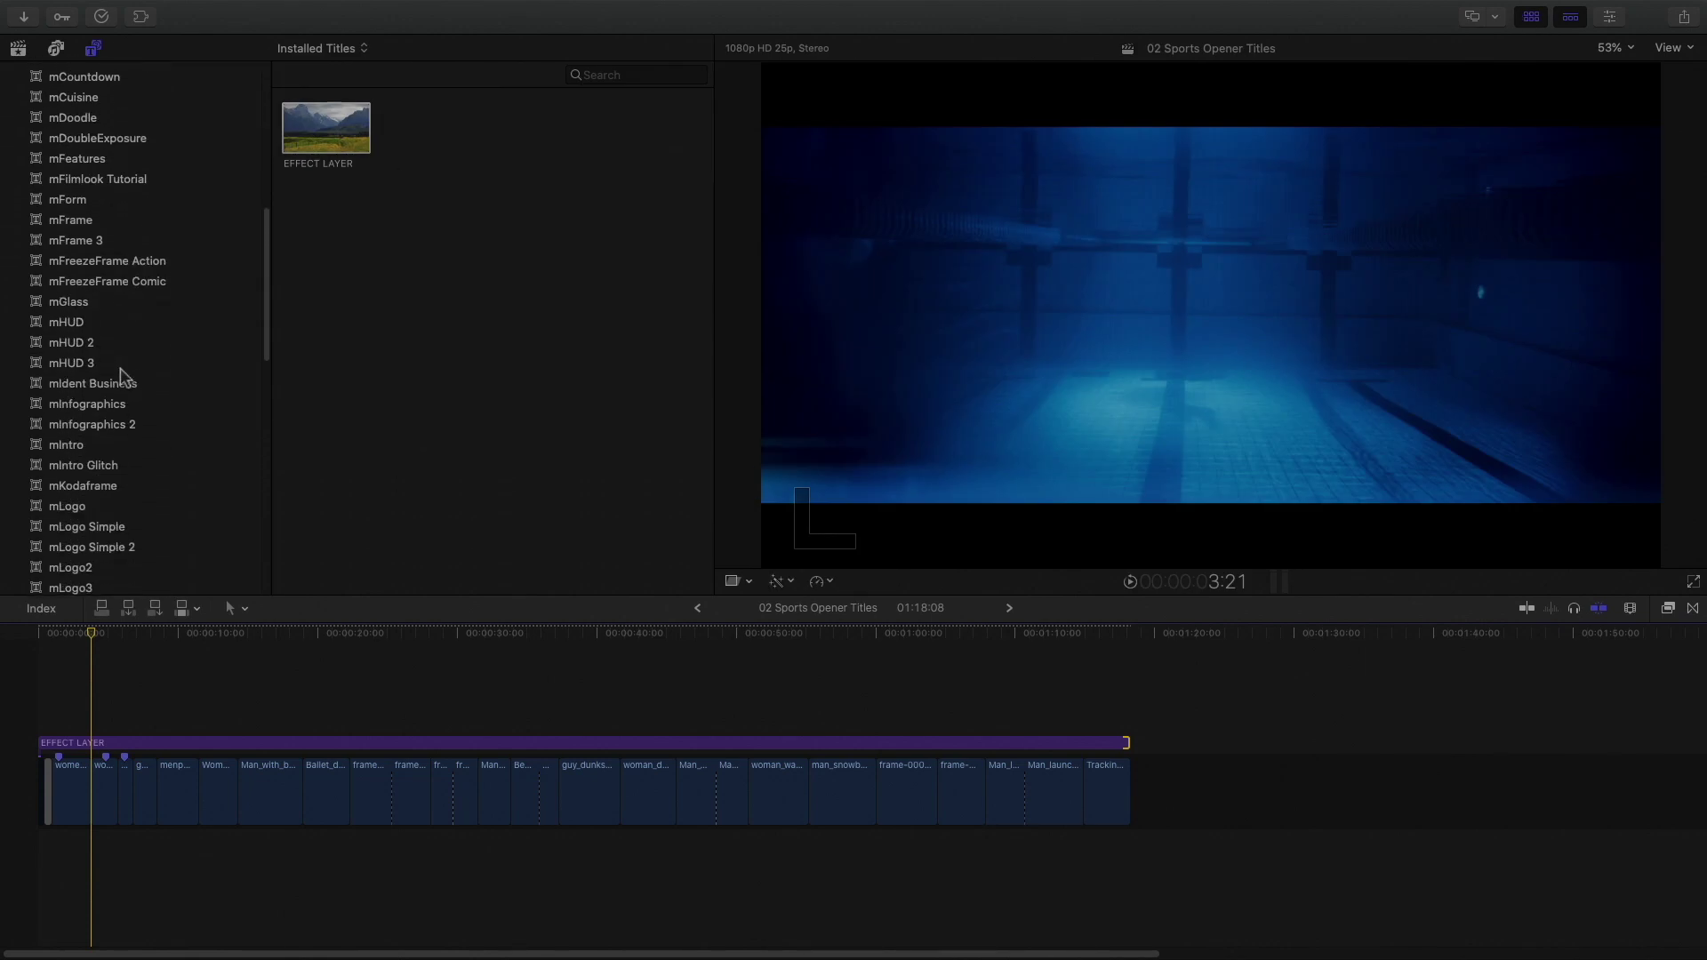
scroll(121, 373, down, 3)
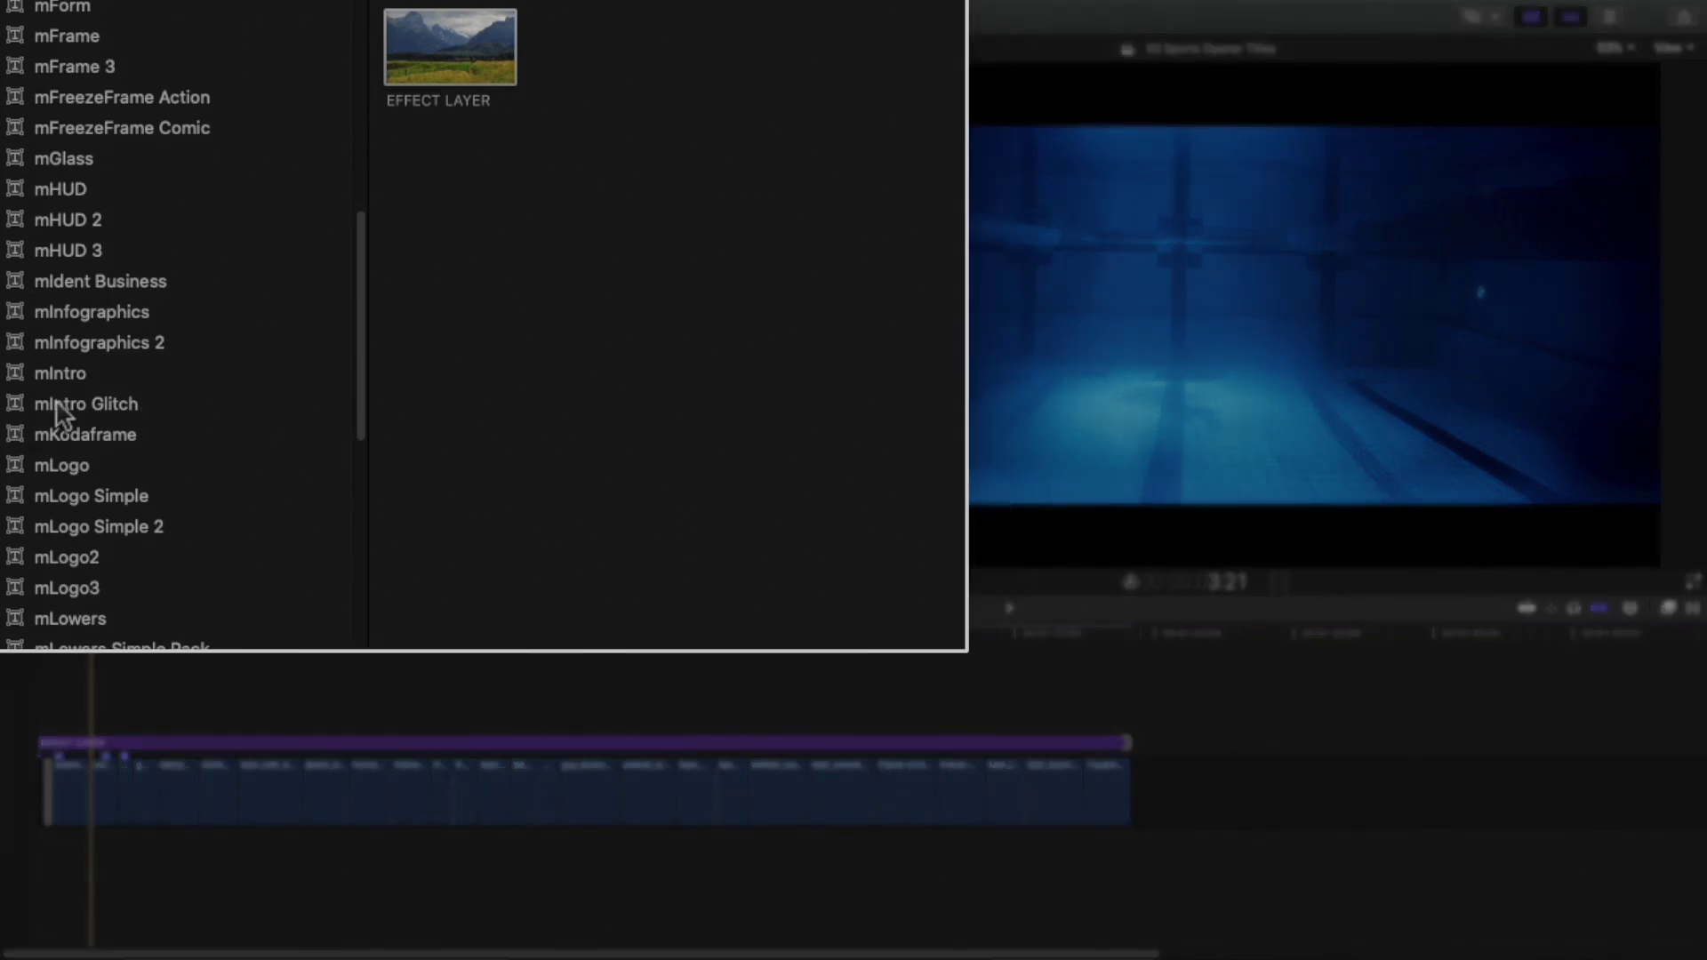
click(63, 409)
click(93, 48)
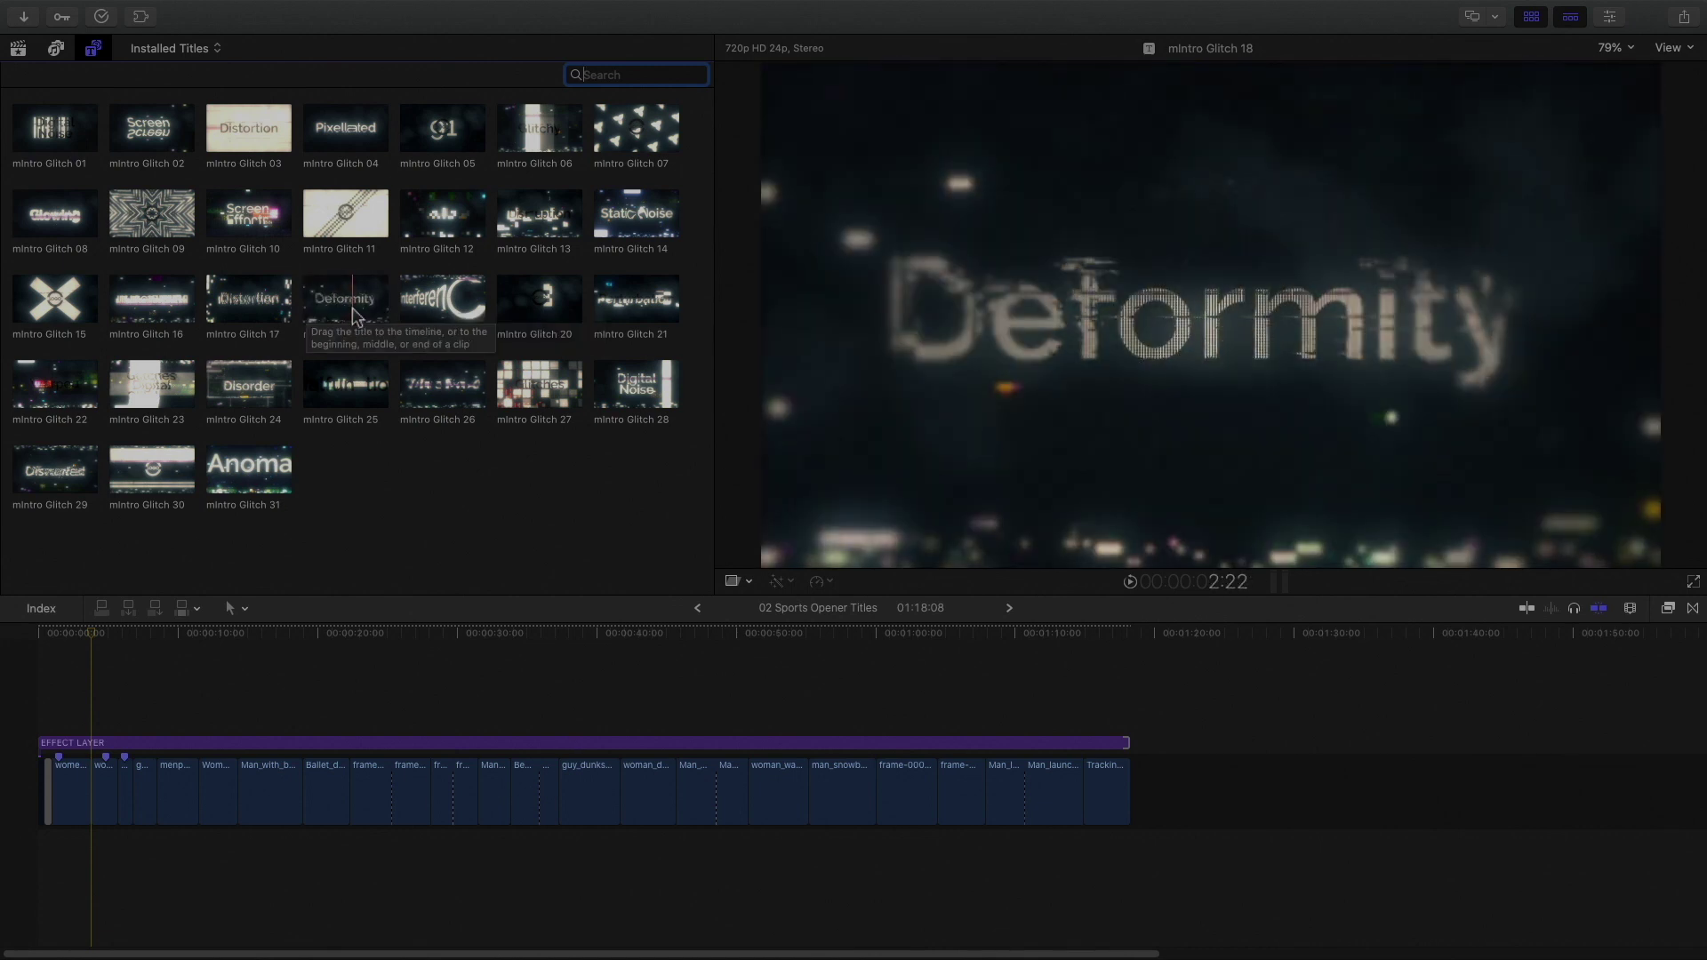
Add the mIntro Glitch 15 title at the timeline's start beneath the effect layer and trim it to the first marker
click(37, 636)
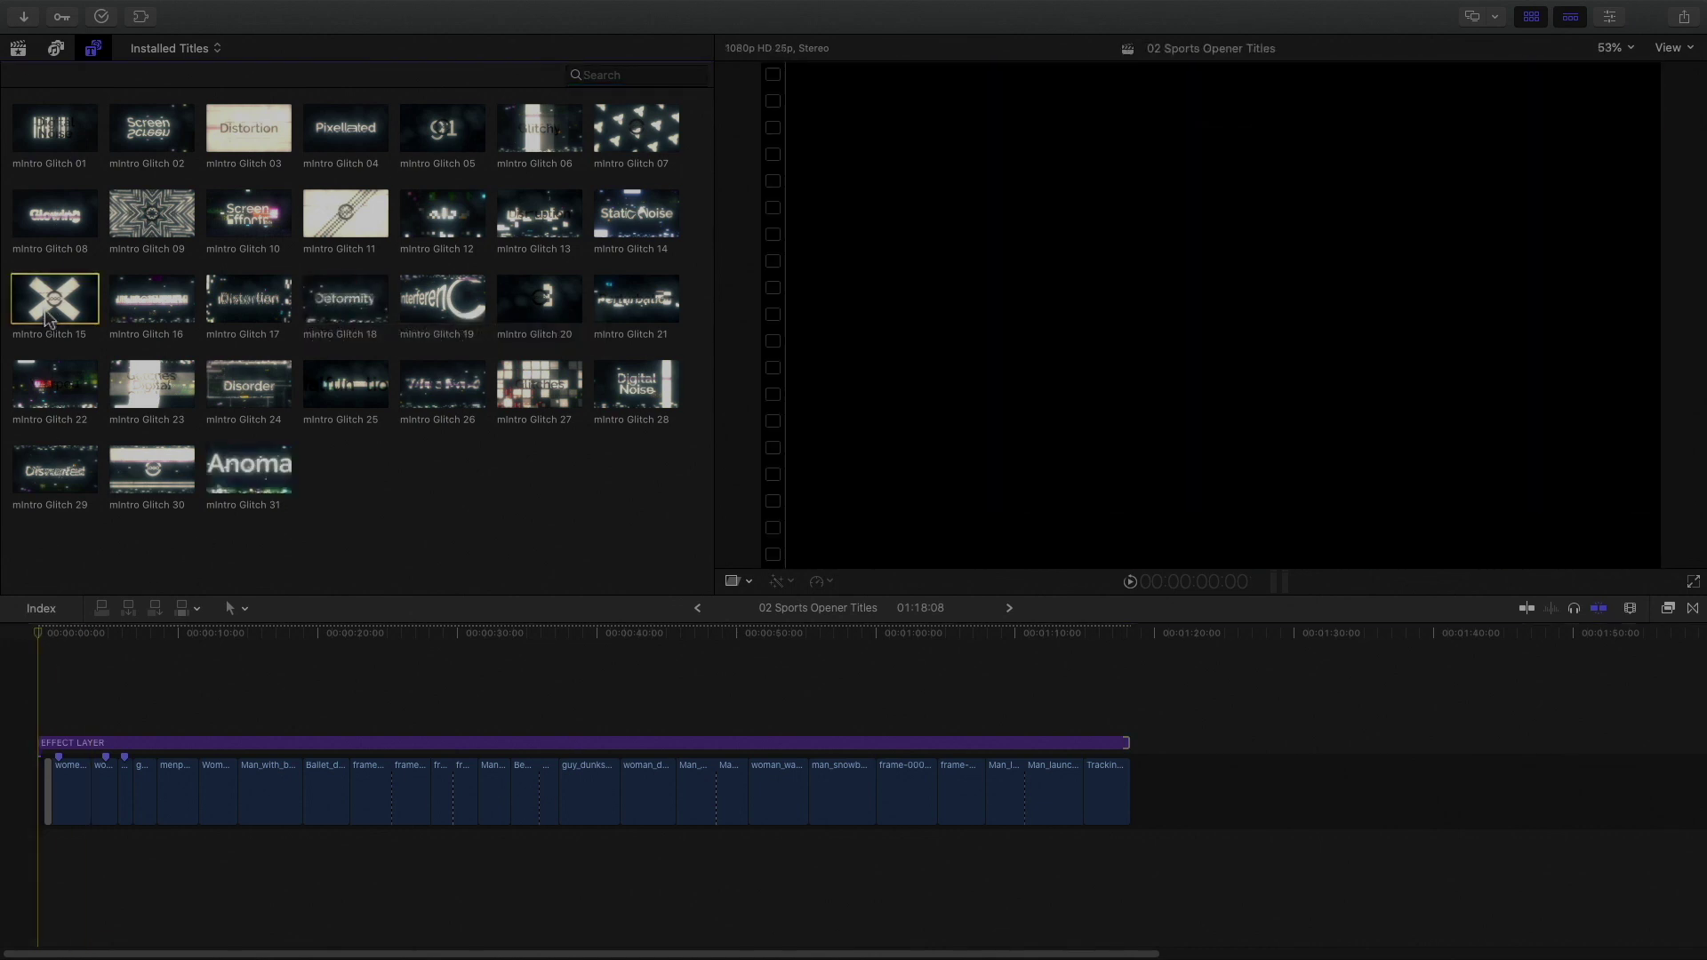
key(space)
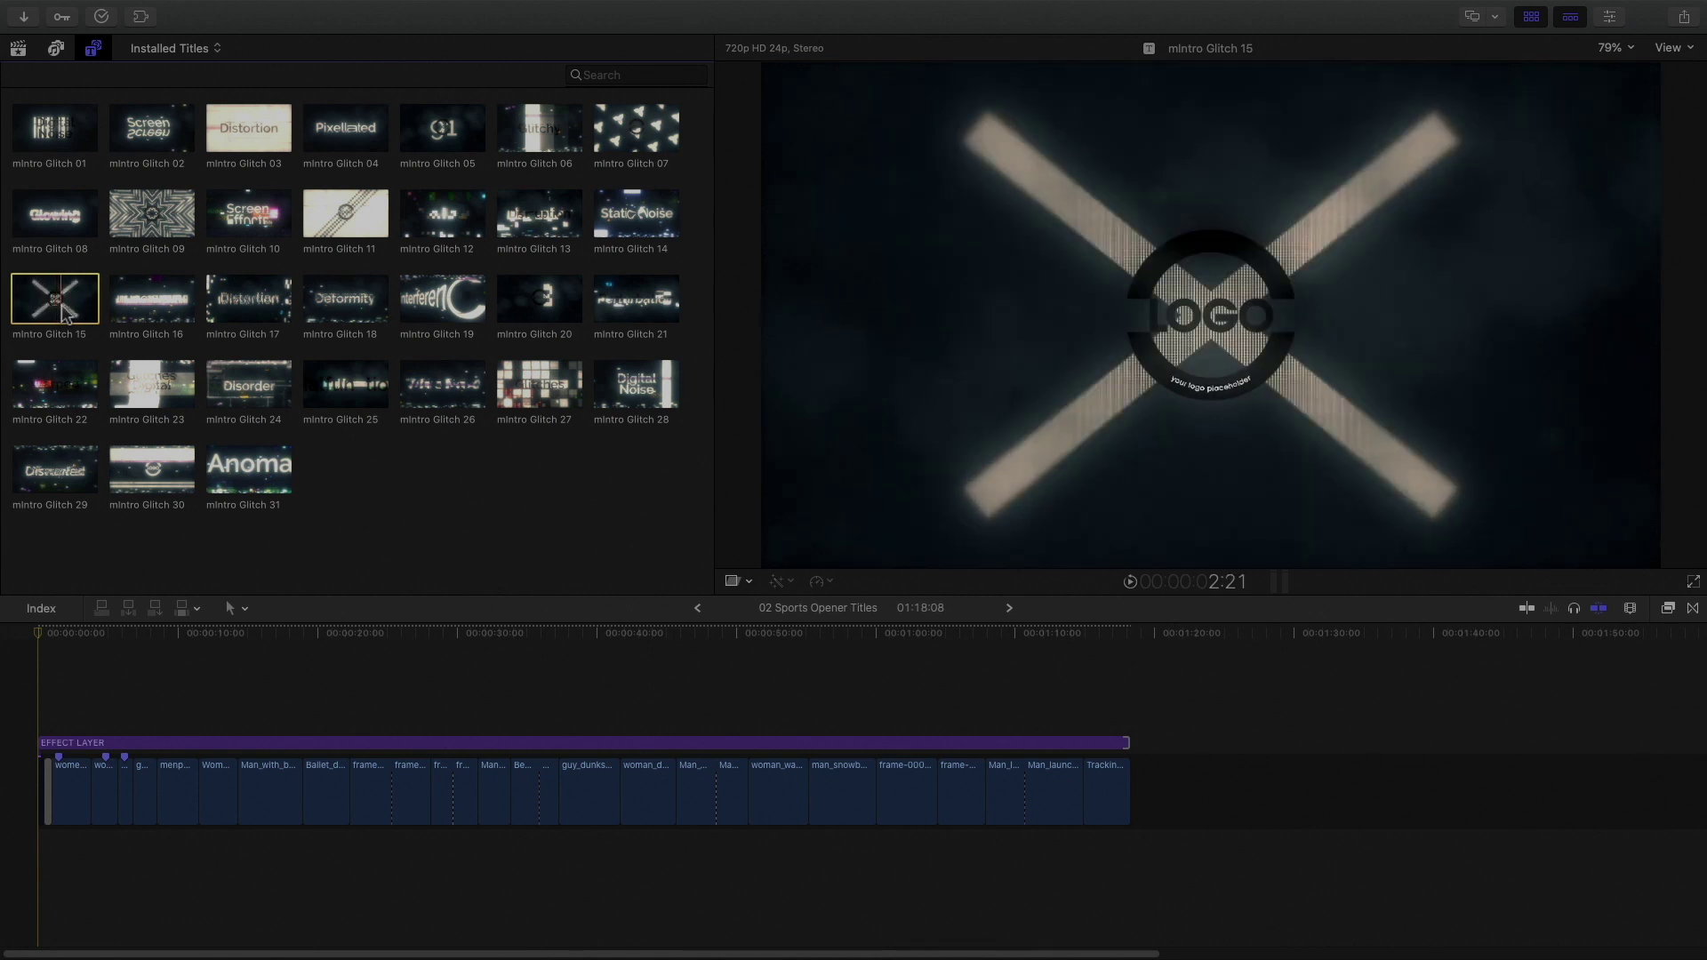
drag(51, 306, 36, 749)
key(super+equal)
drag(1150, 743, 364, 742)
drag(47, 644, 211, 644)
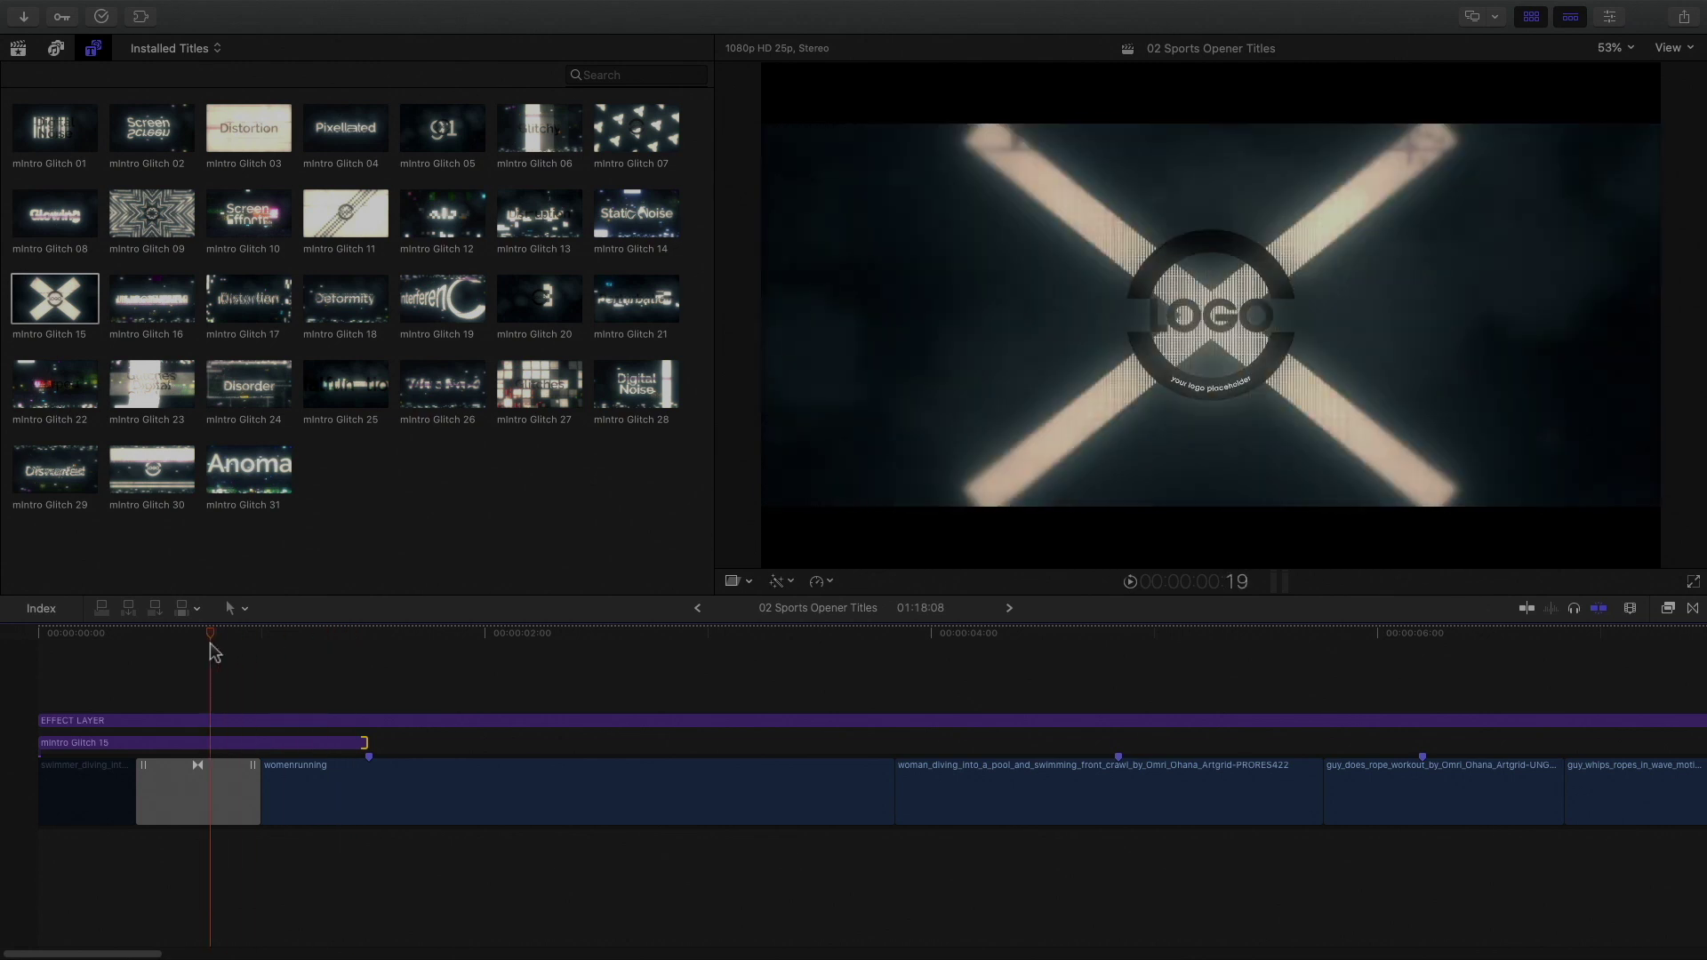
Show the mIntro Glitch 15 title's published parameters and set Animation Mode to Animation In & Out
click(1613, 18)
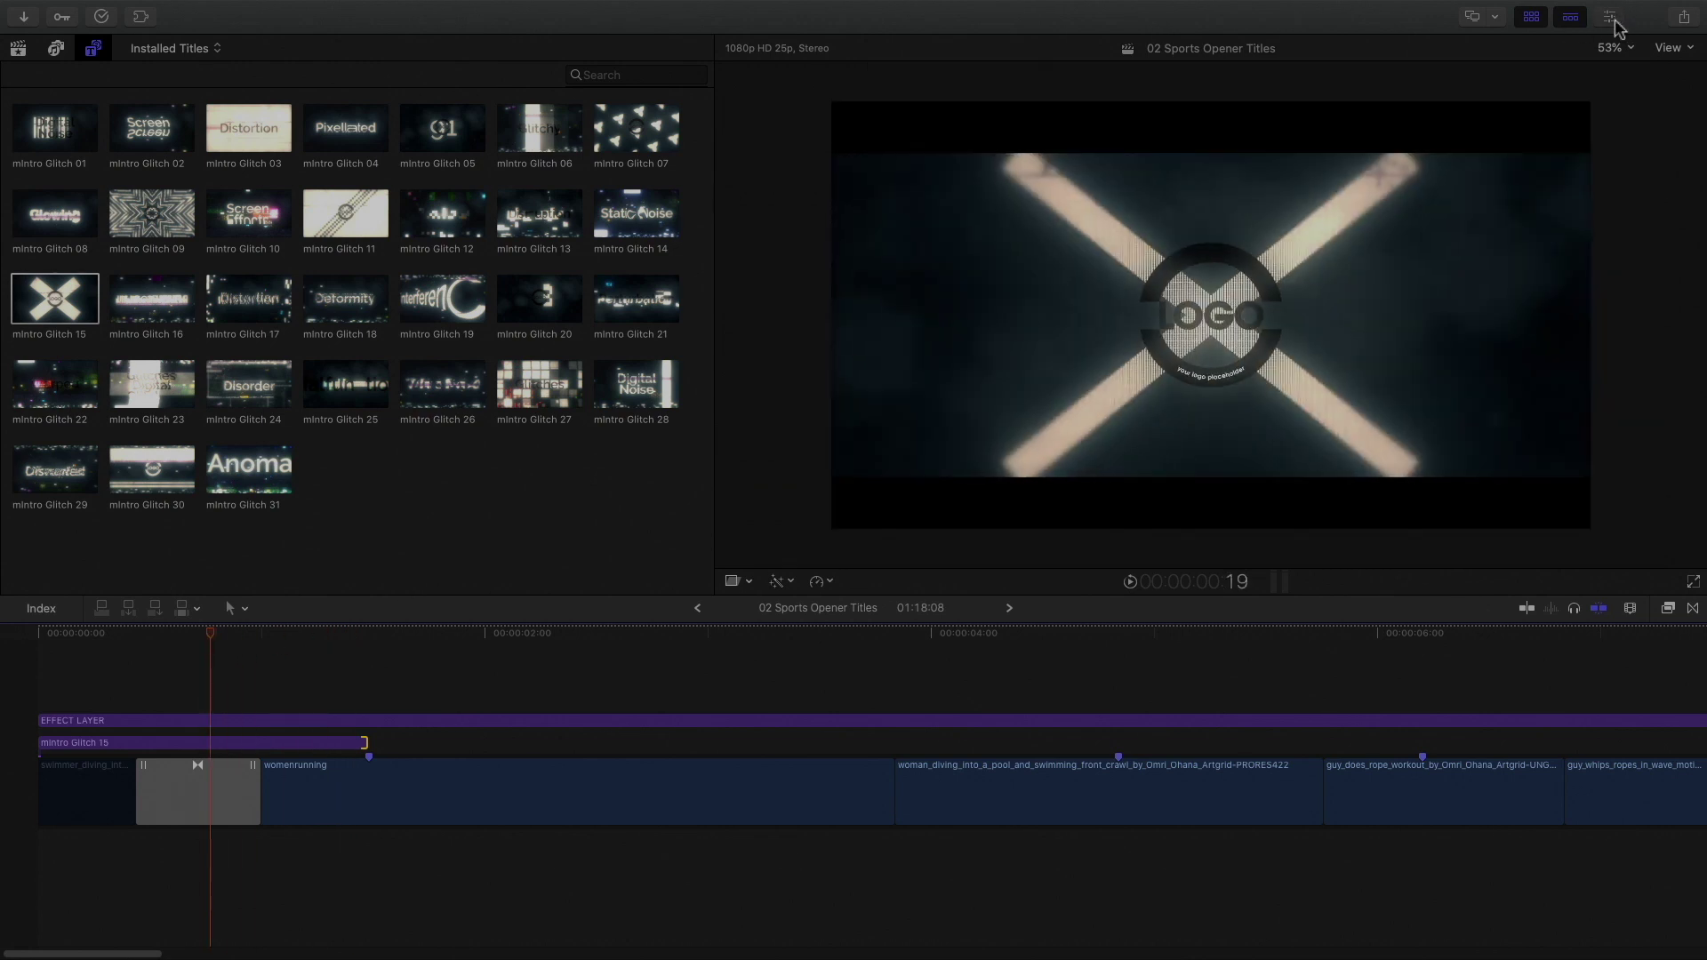
click(1612, 18)
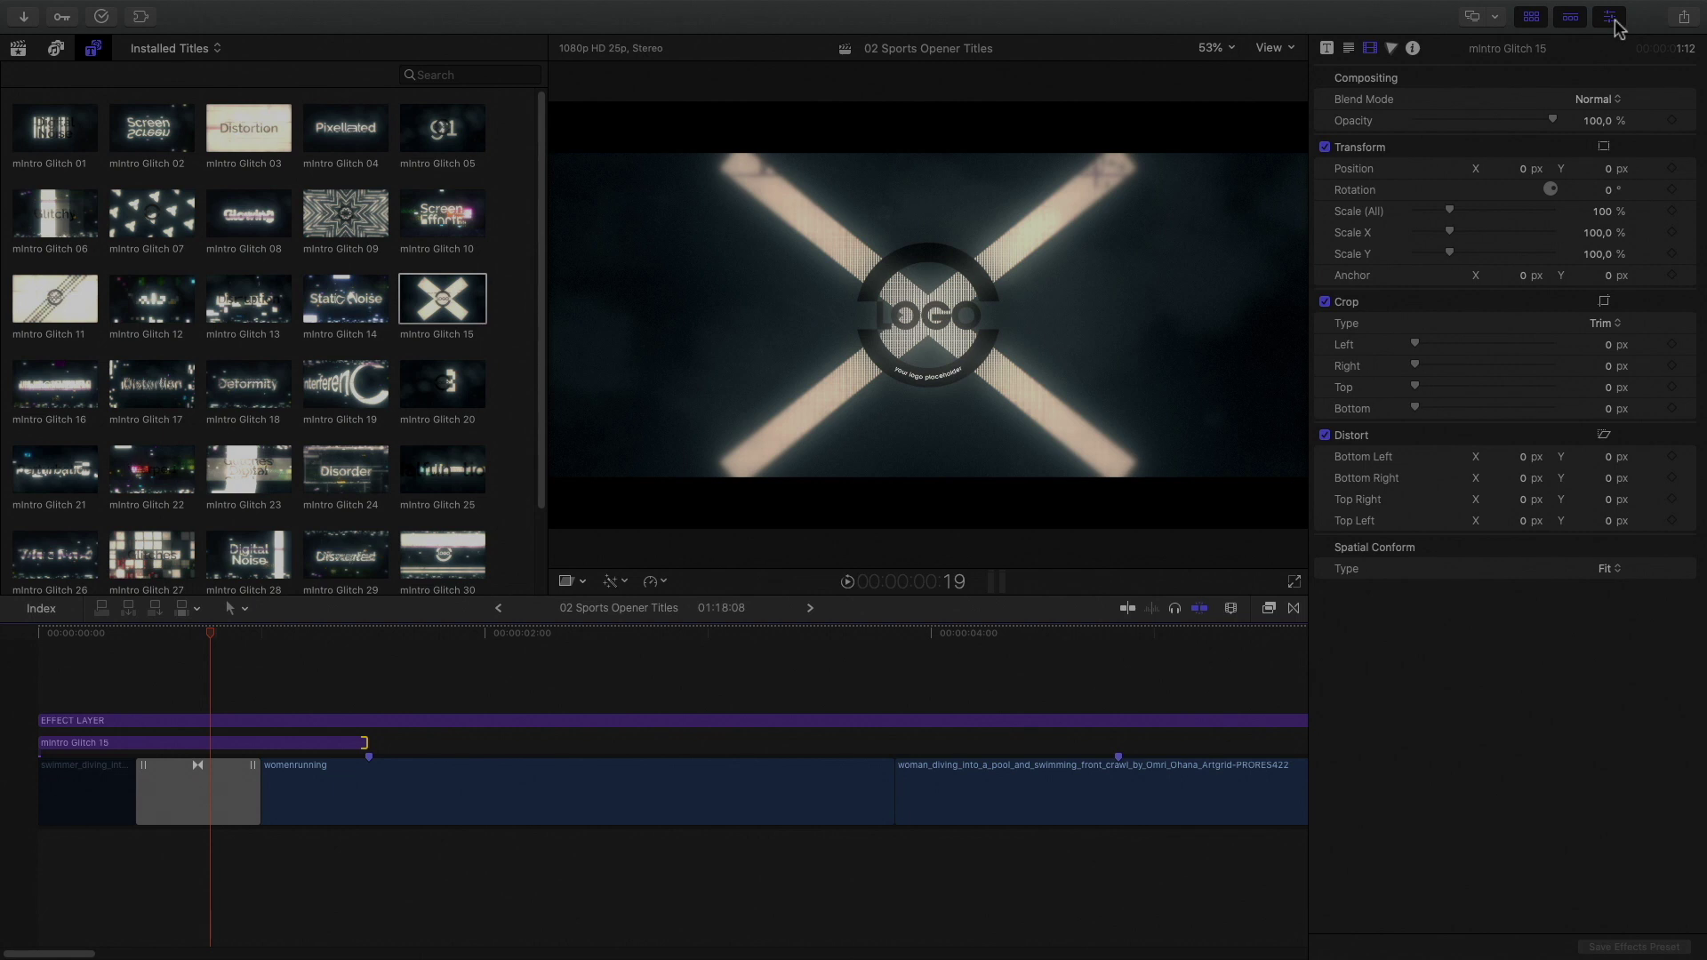
click(1326, 49)
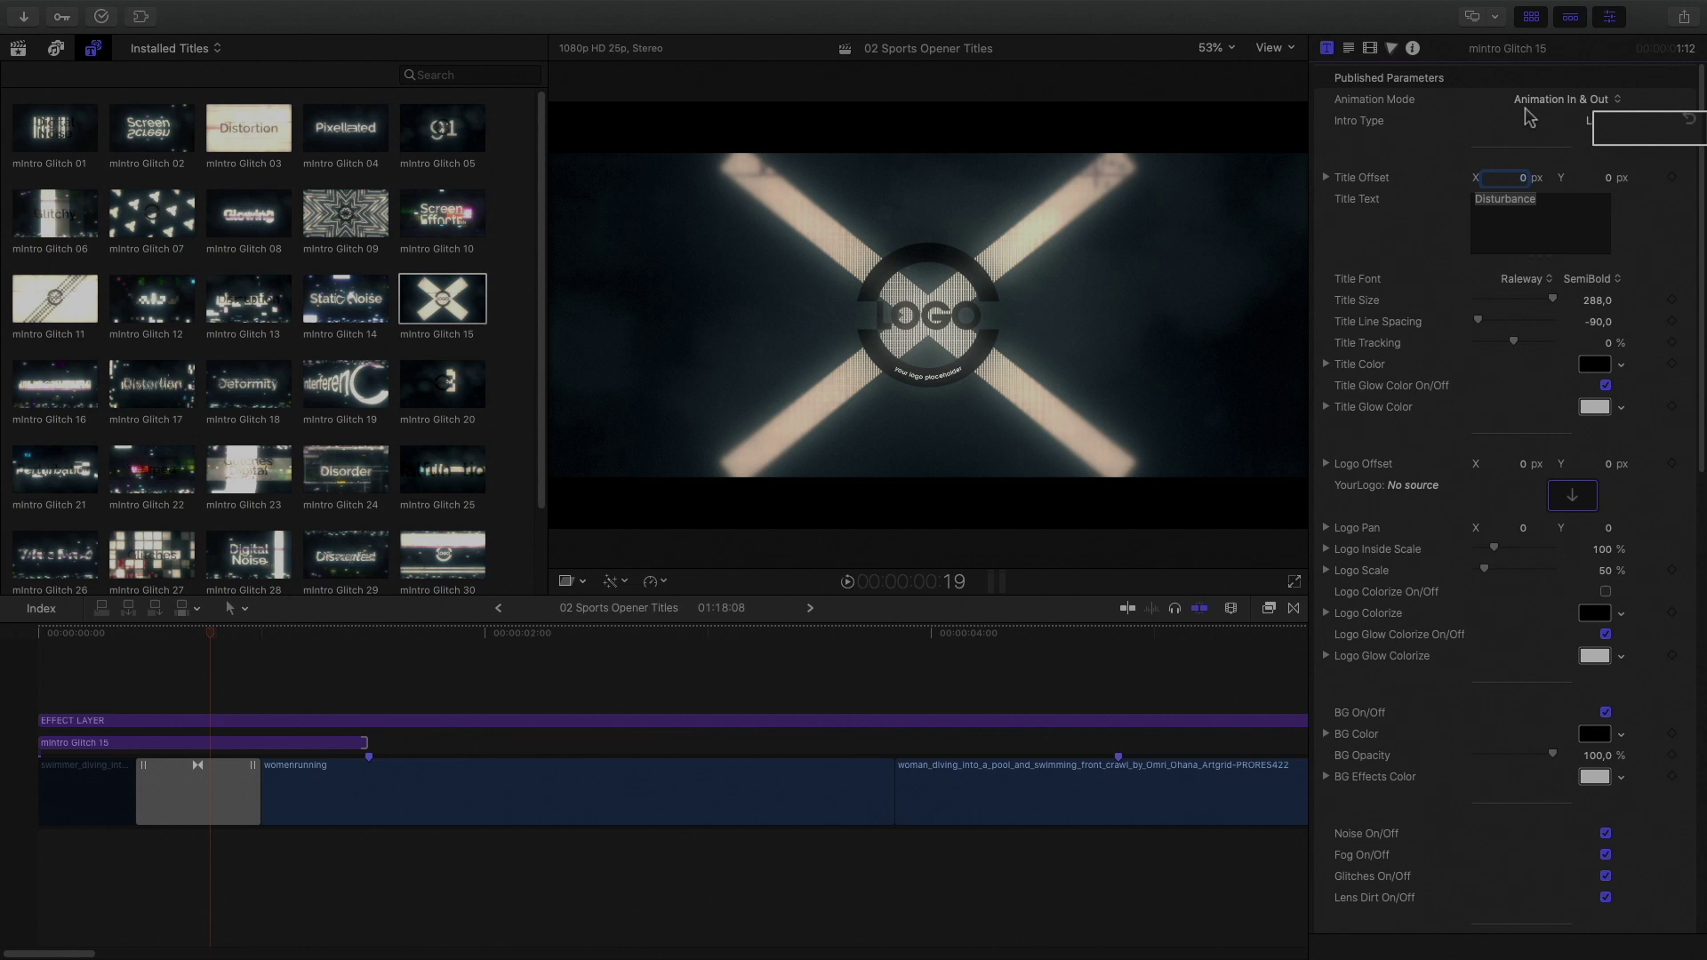
click(1536, 98)
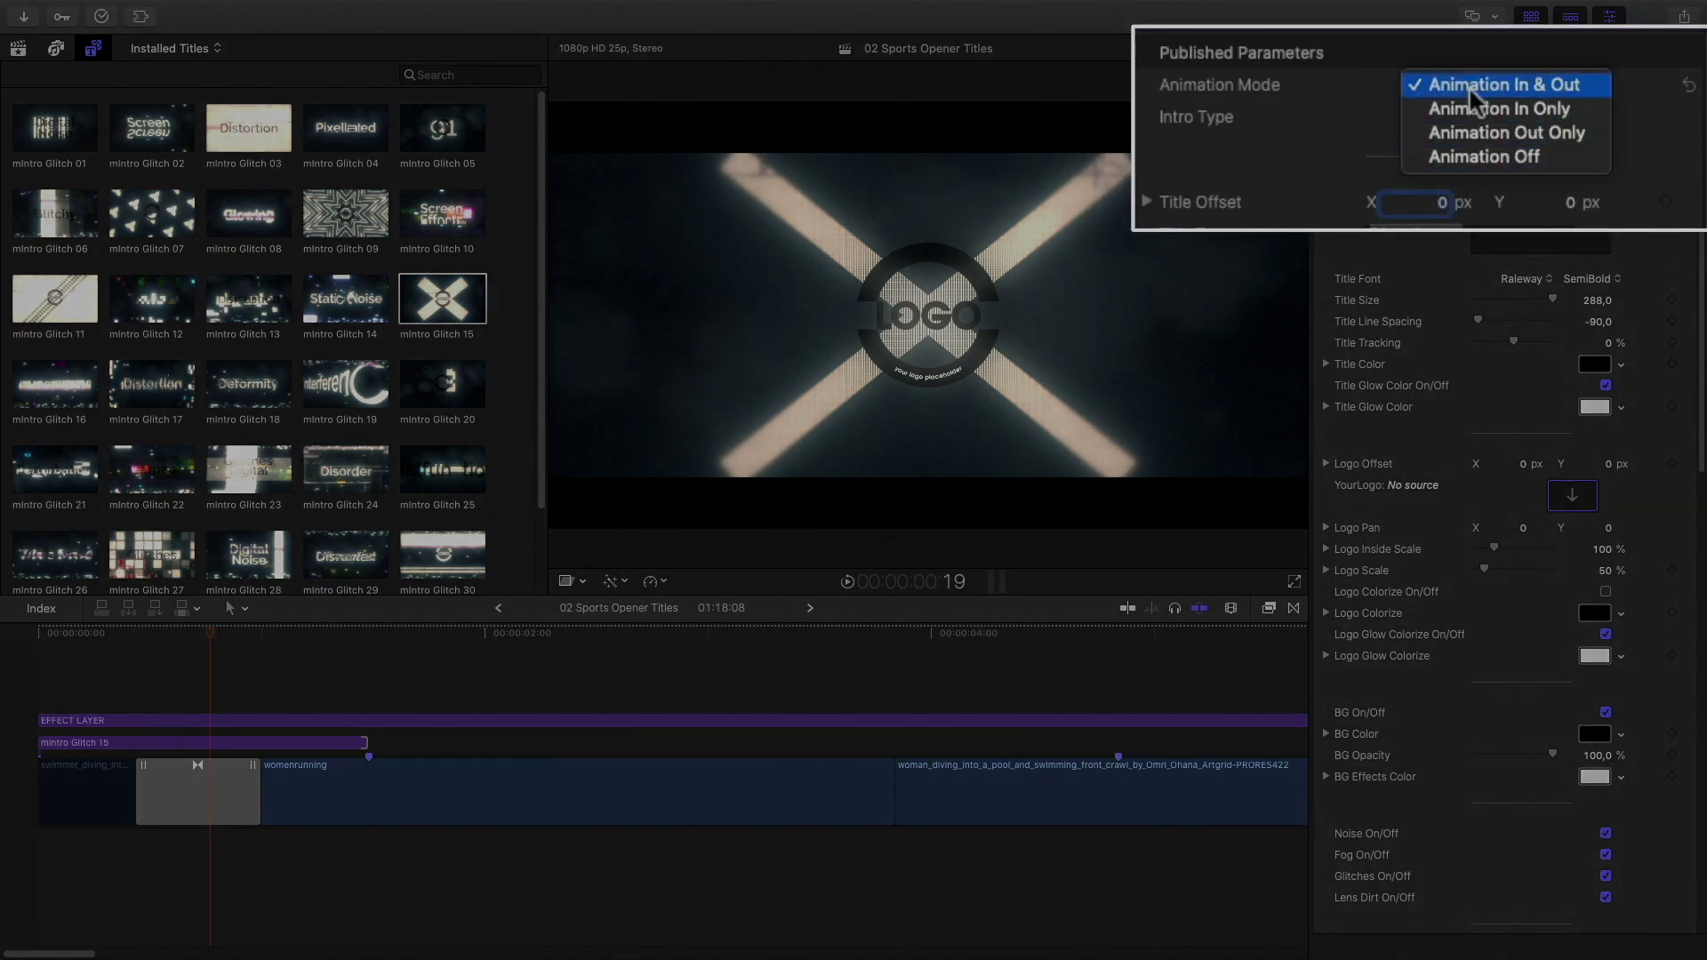
click(1469, 83)
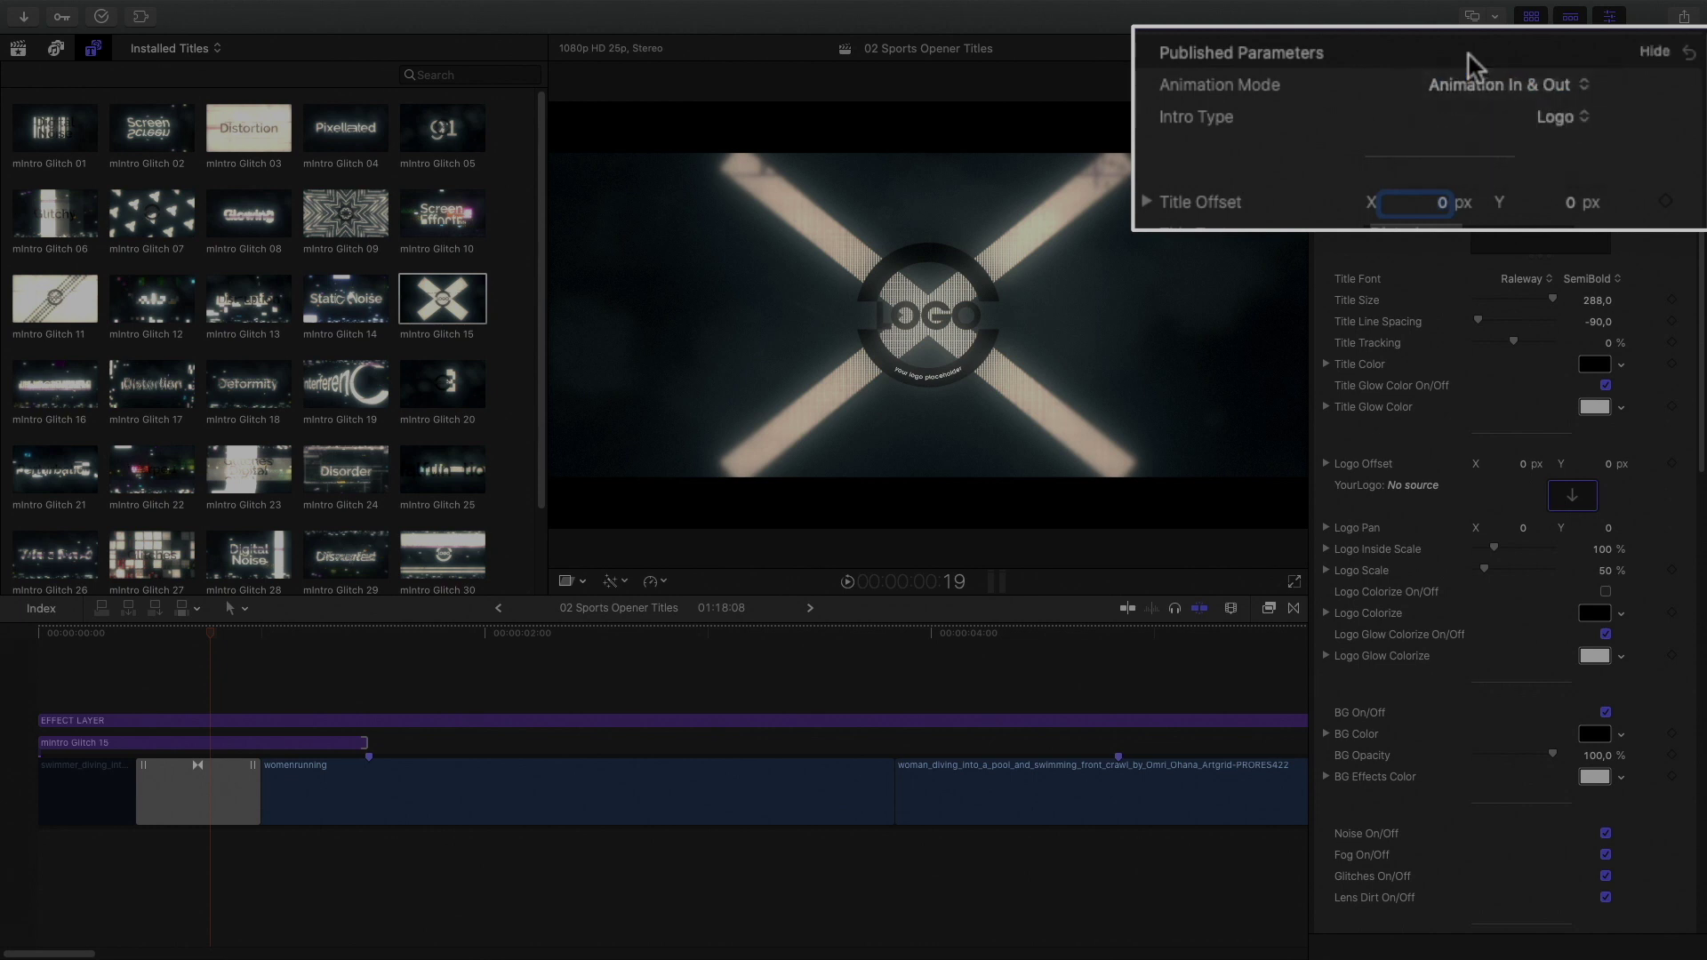
Switch the mIntro Glitch 15 title's Intro Type to Text and return it to Logo
click(1556, 117)
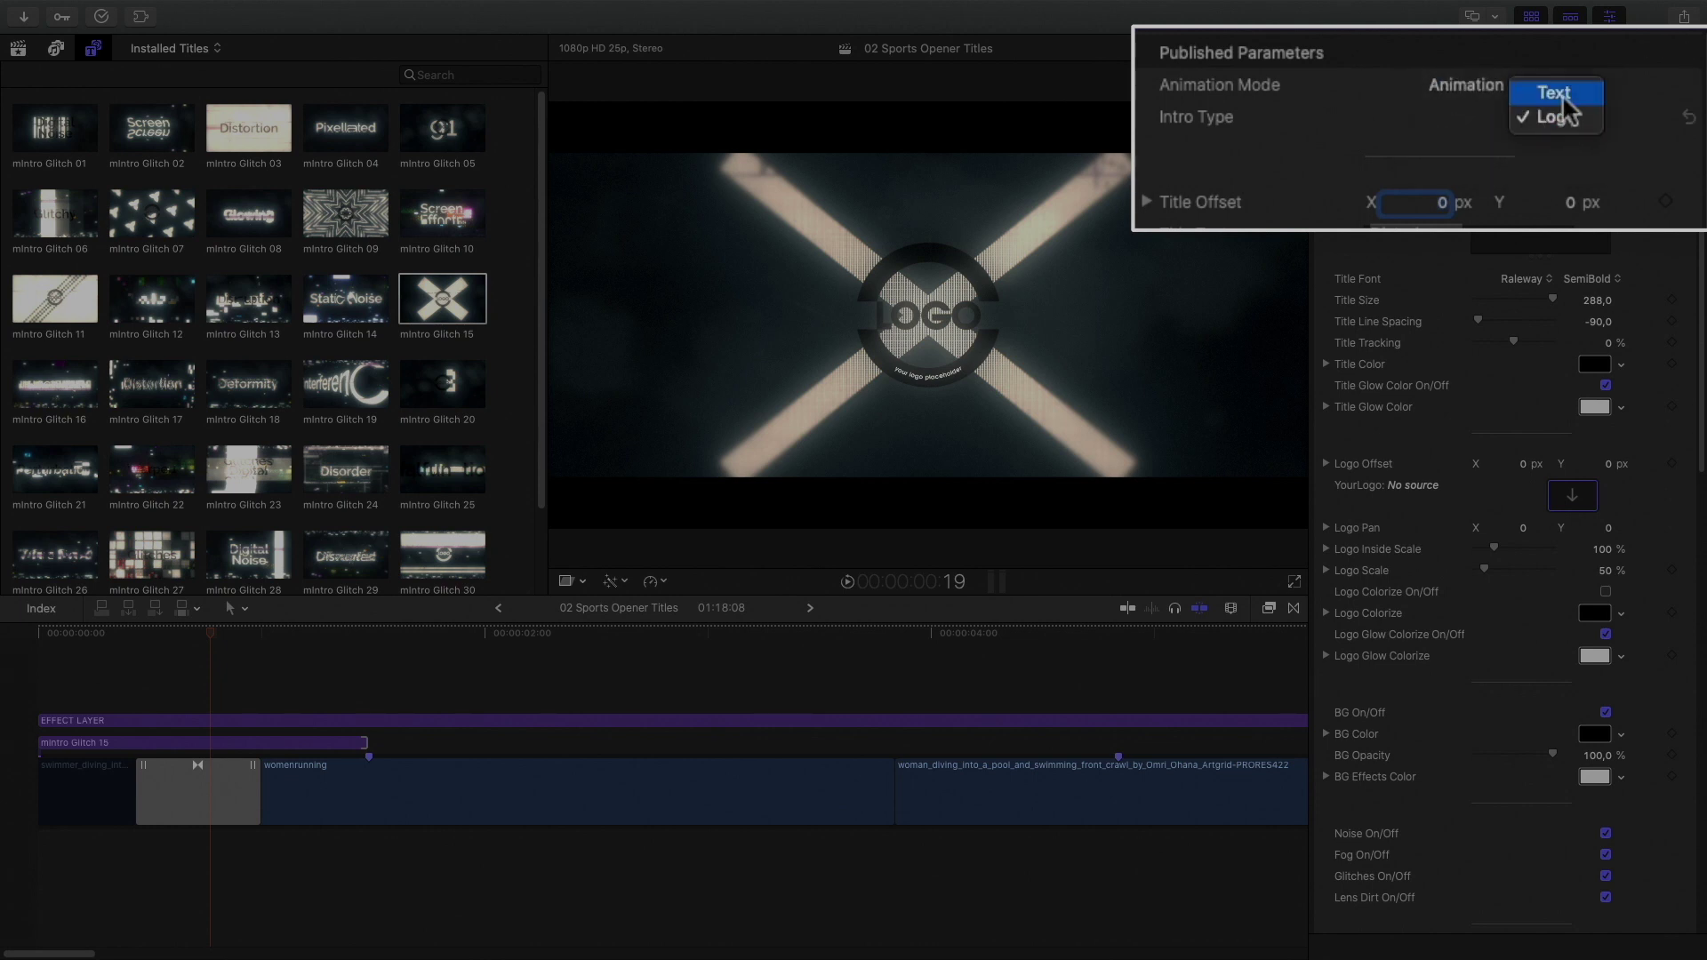
click(1553, 93)
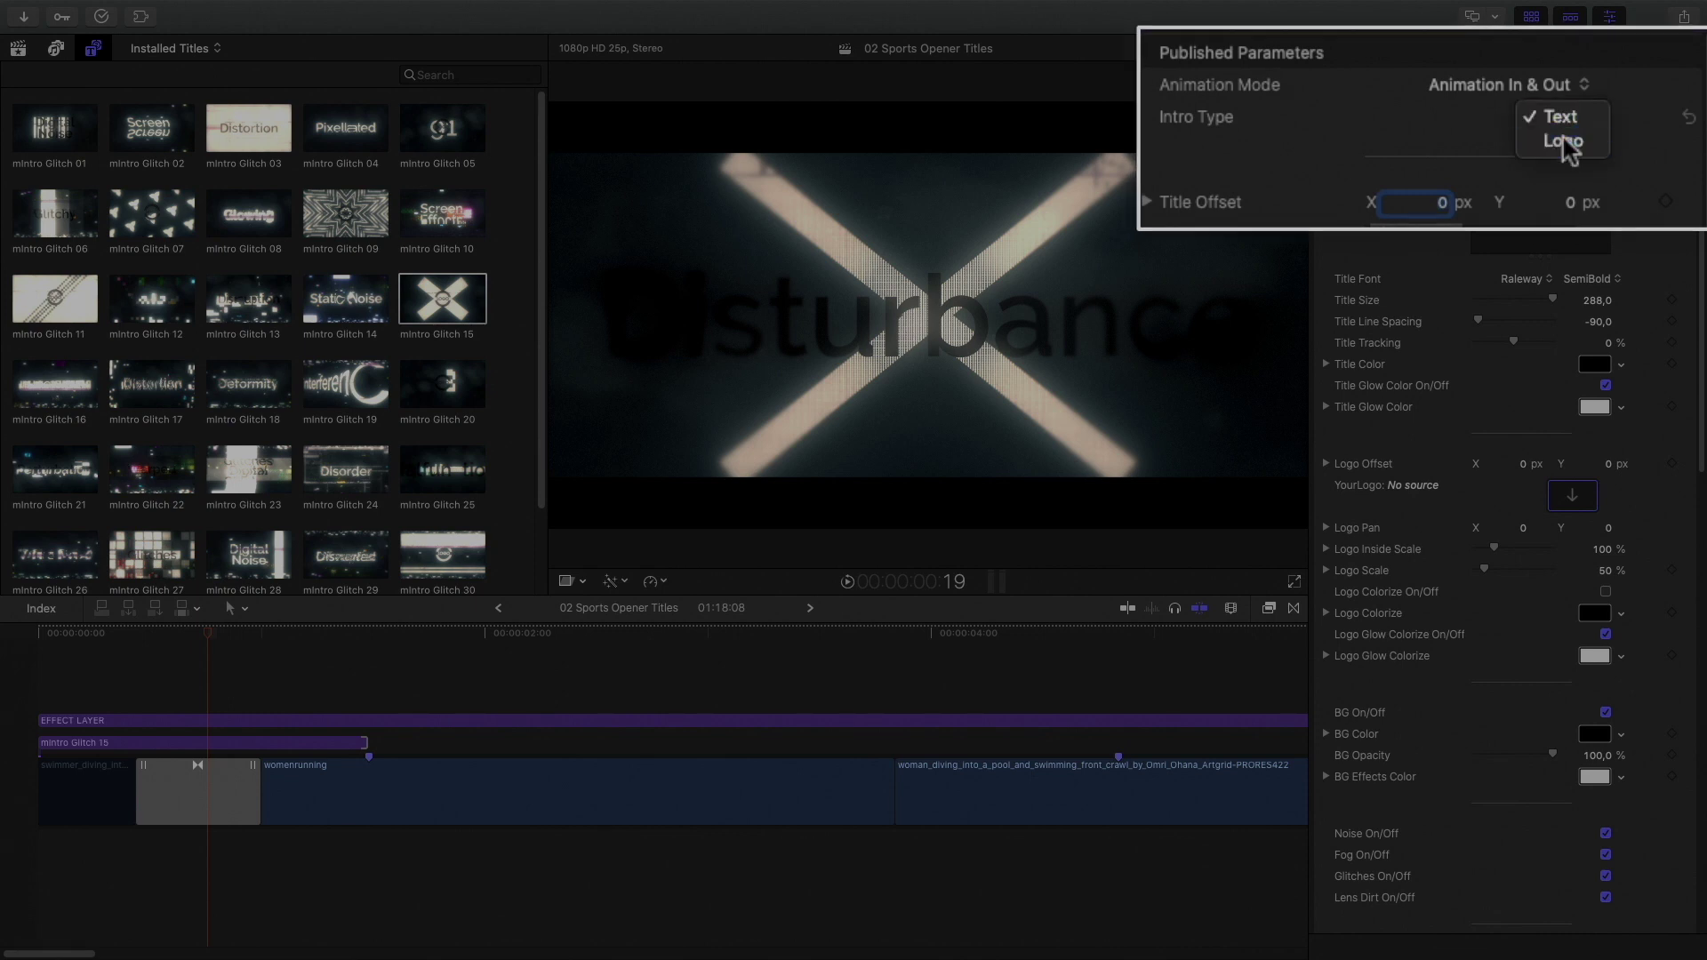
click(1565, 143)
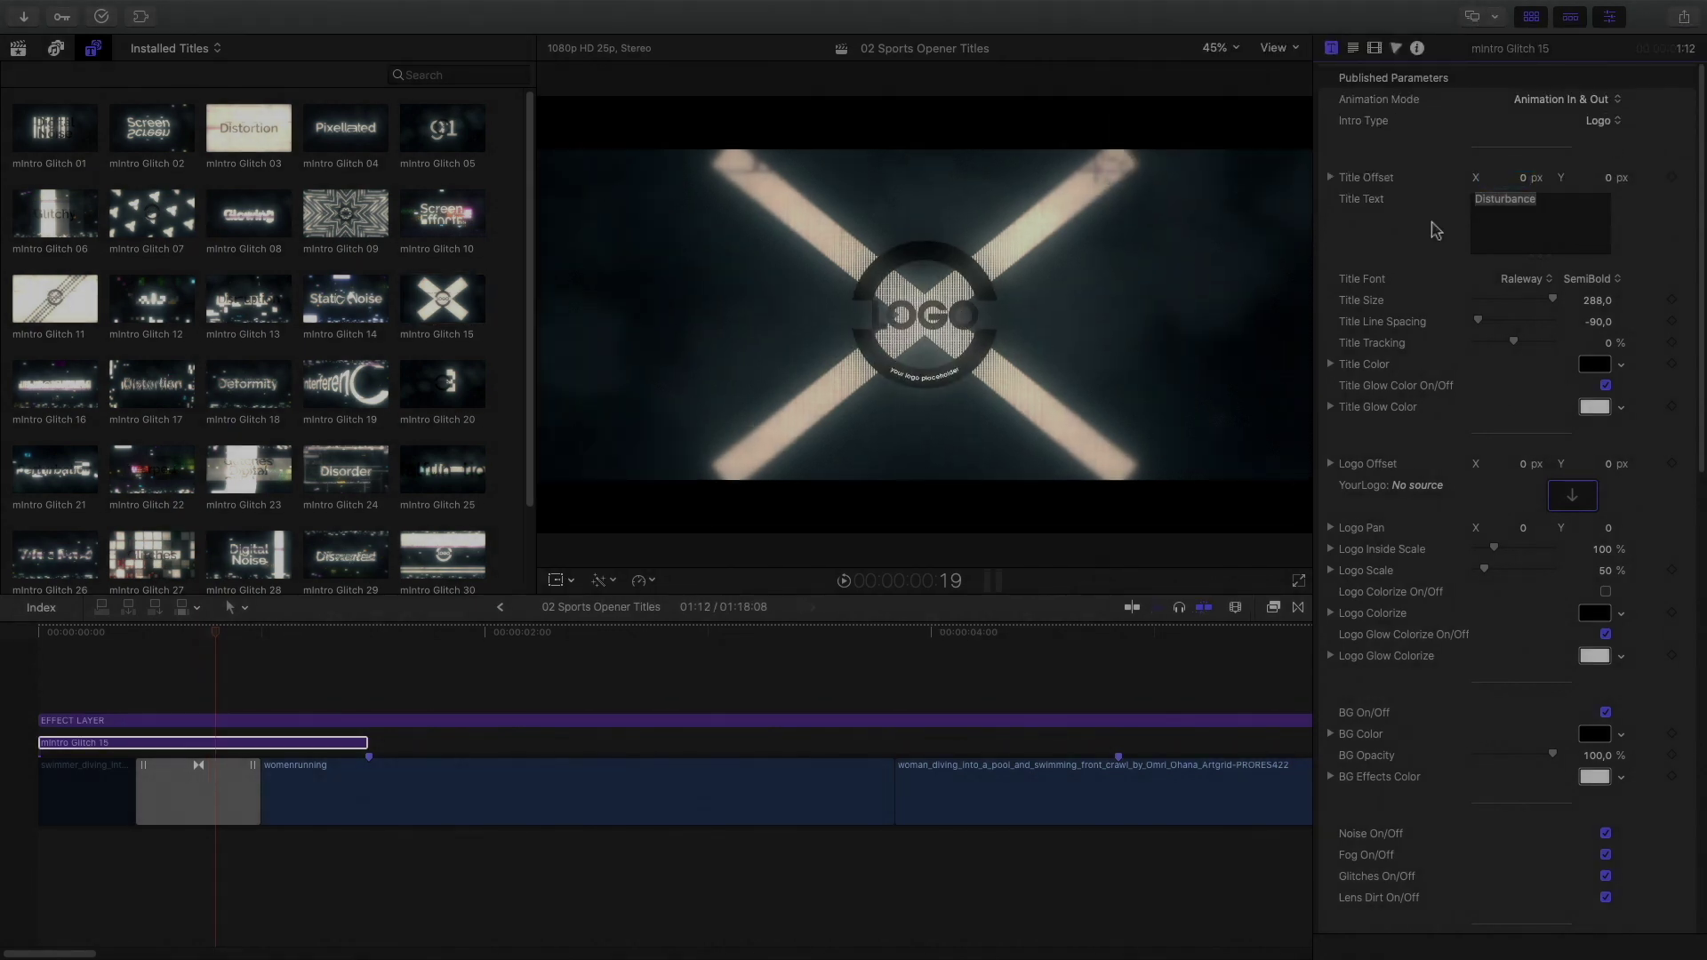
Fill the title's YourLogo well with the logo_motionVFX image from the Stills collection and apply the clip
scroll(1433, 229, down, 5)
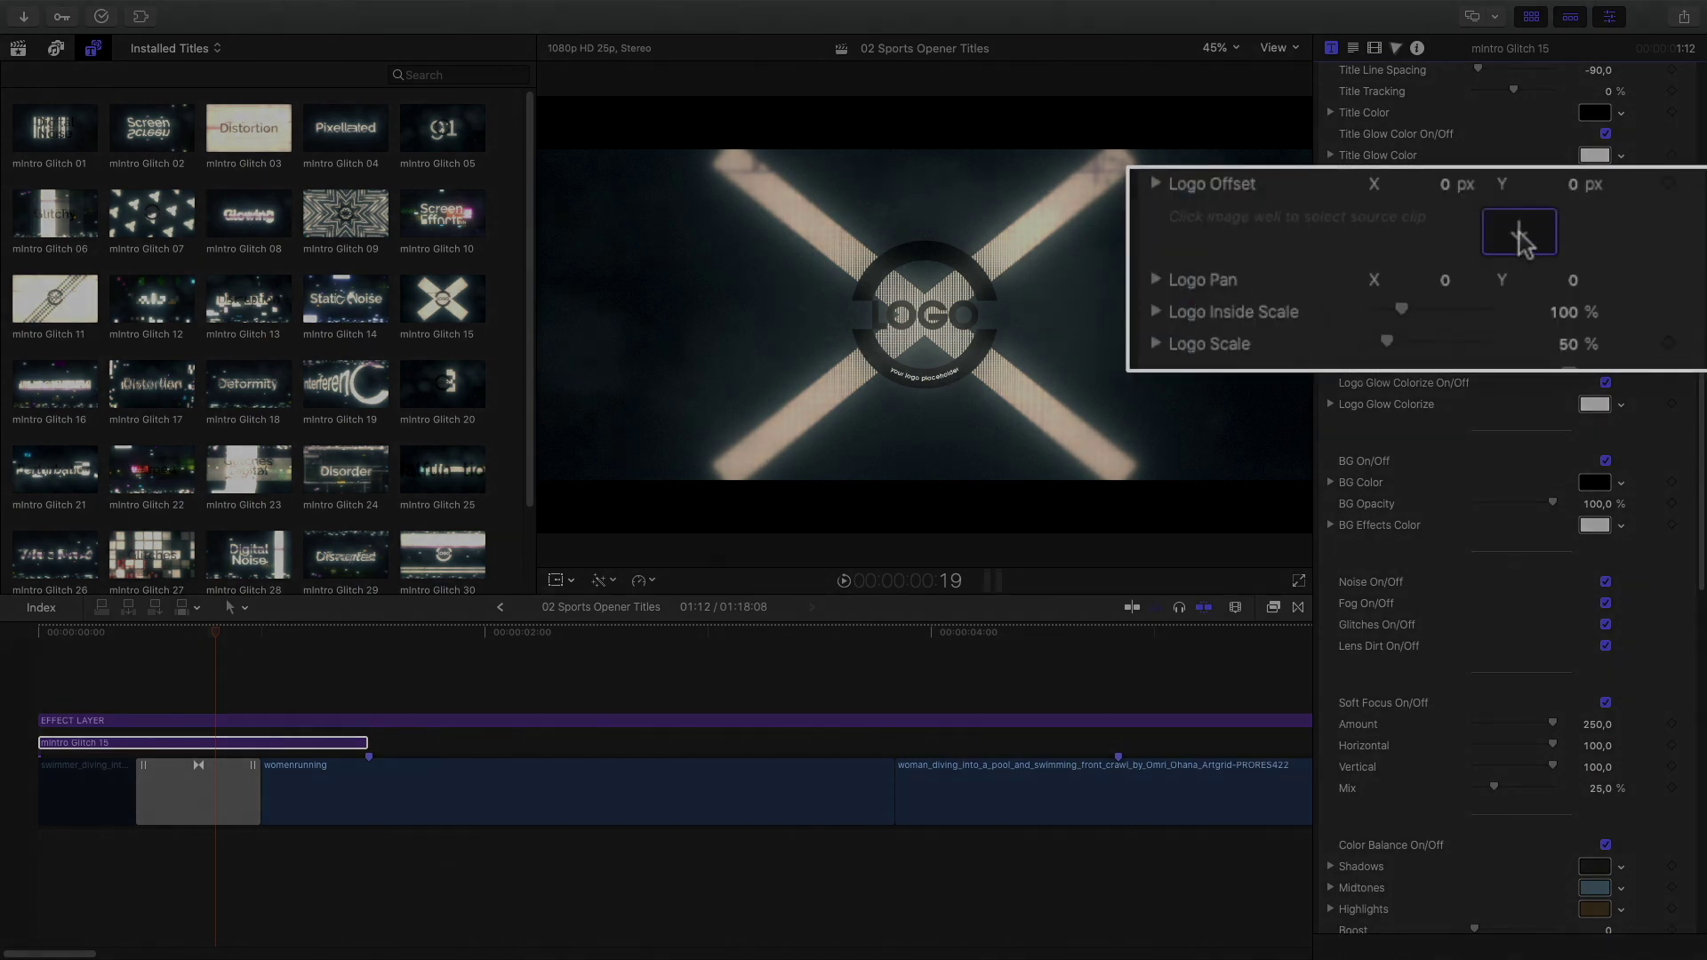
click(1520, 237)
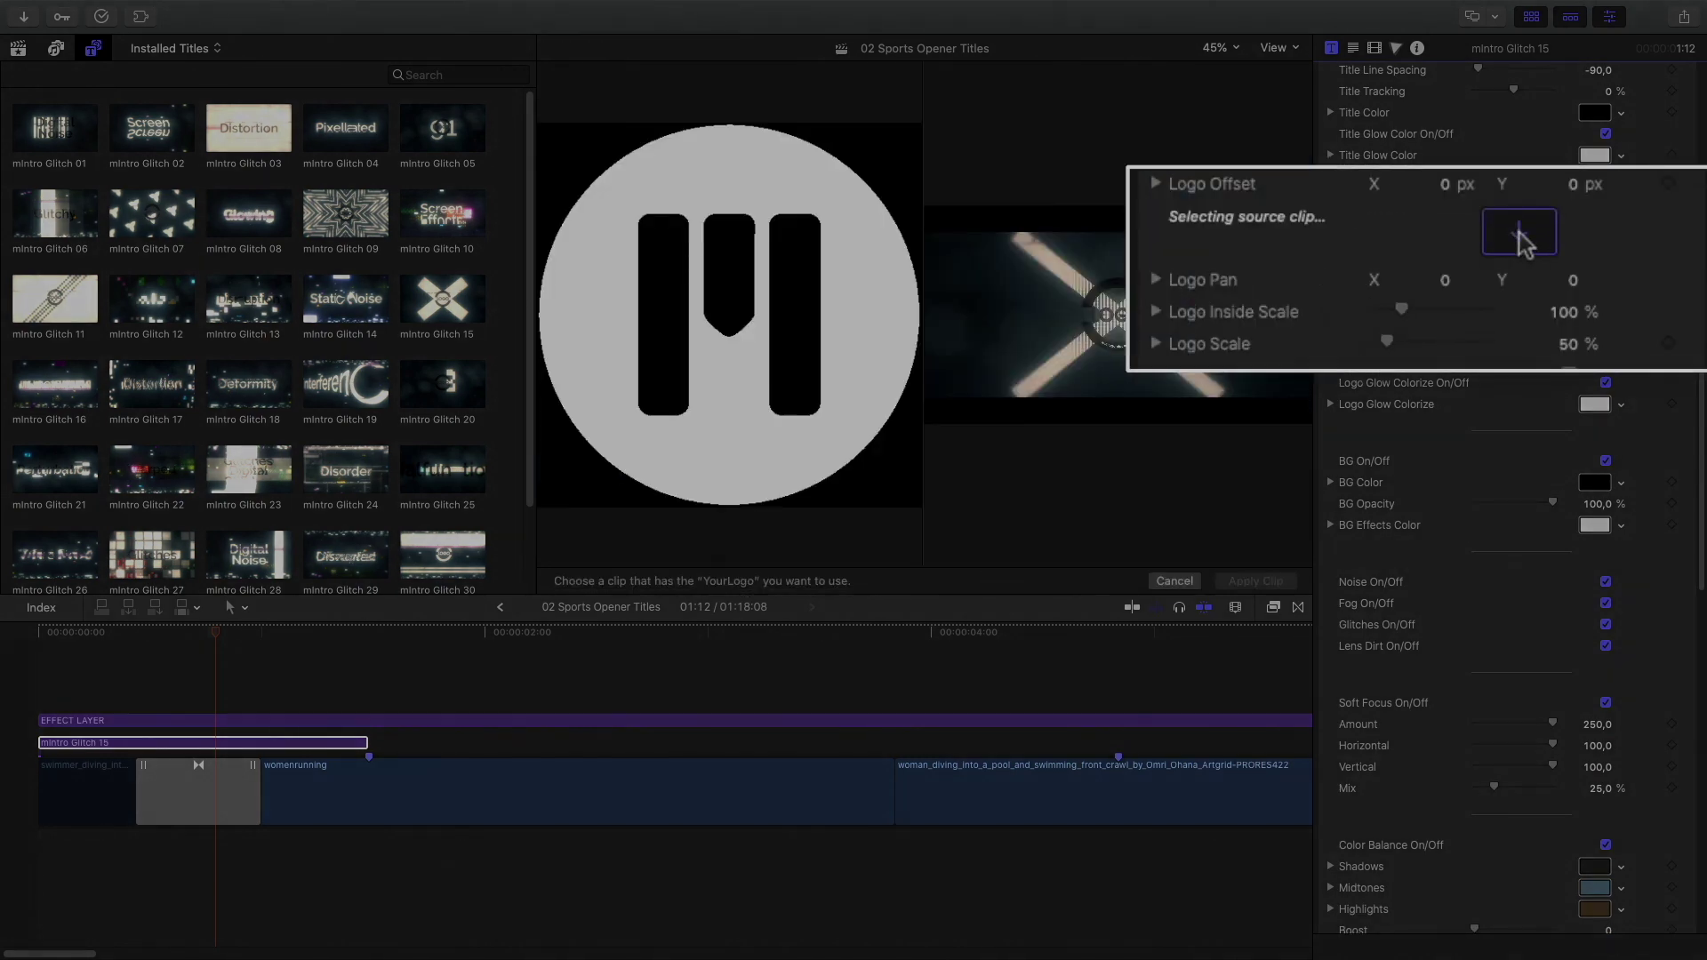
click(17, 48)
click(325, 135)
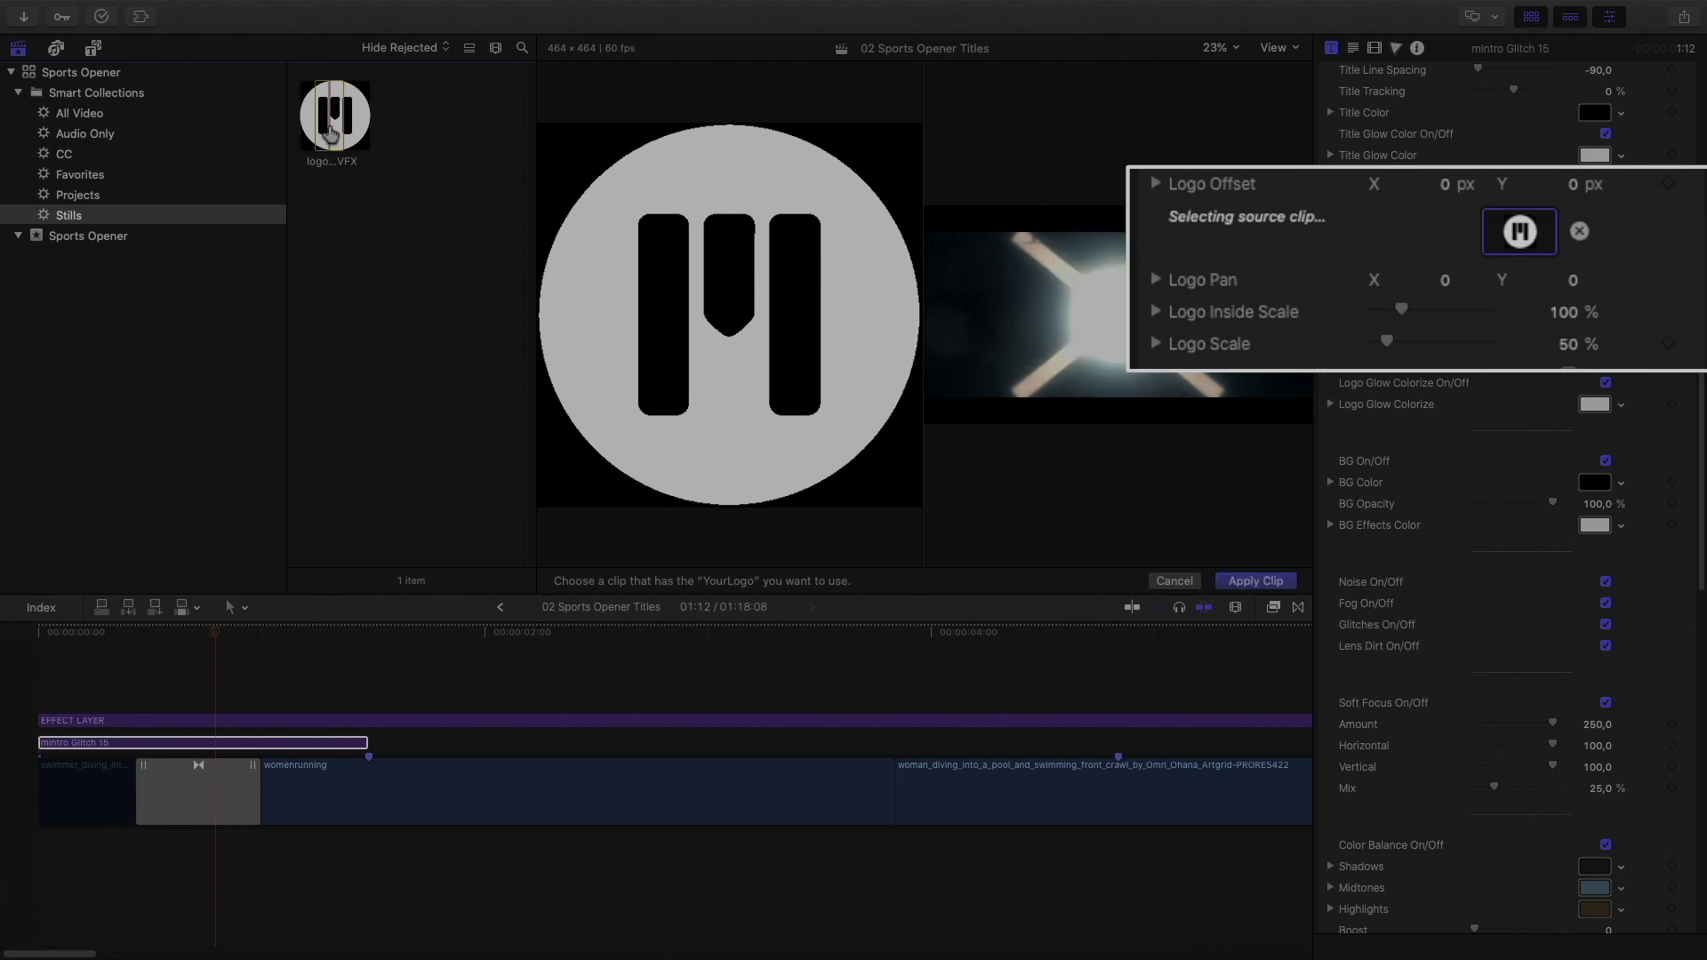
click(1251, 582)
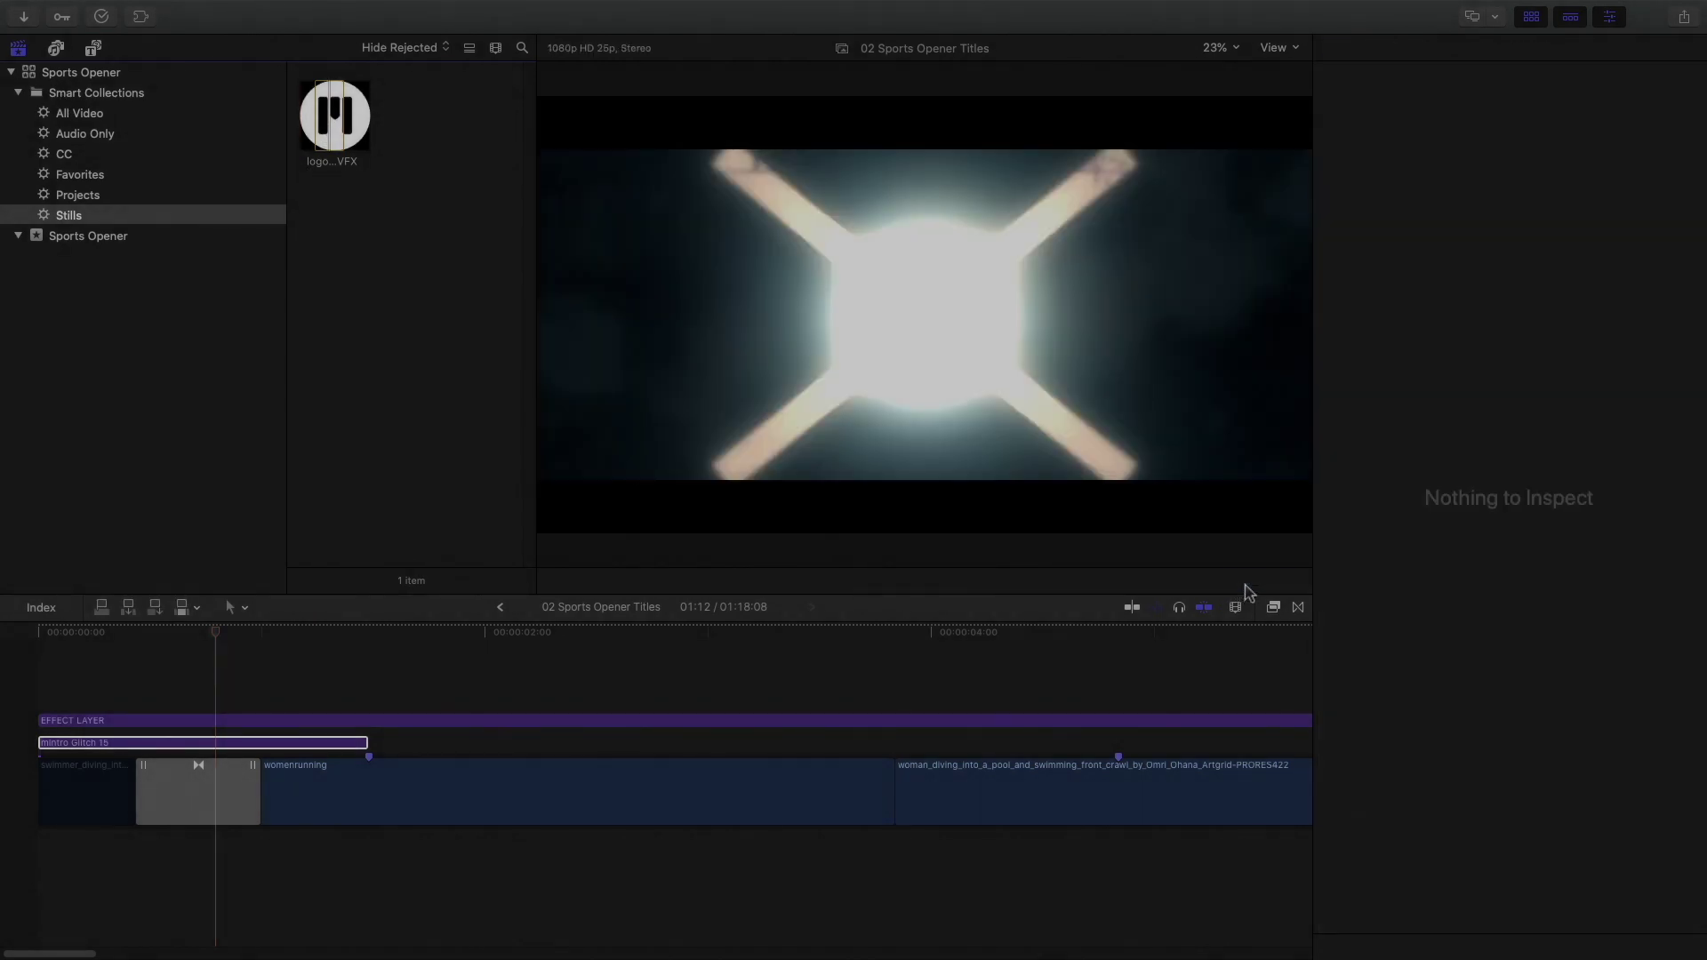
Hide the browser and set the title's Logo Inside Scale to 83% and Logo Scale to 54%
click(1531, 17)
drag(206, 639, 163, 645)
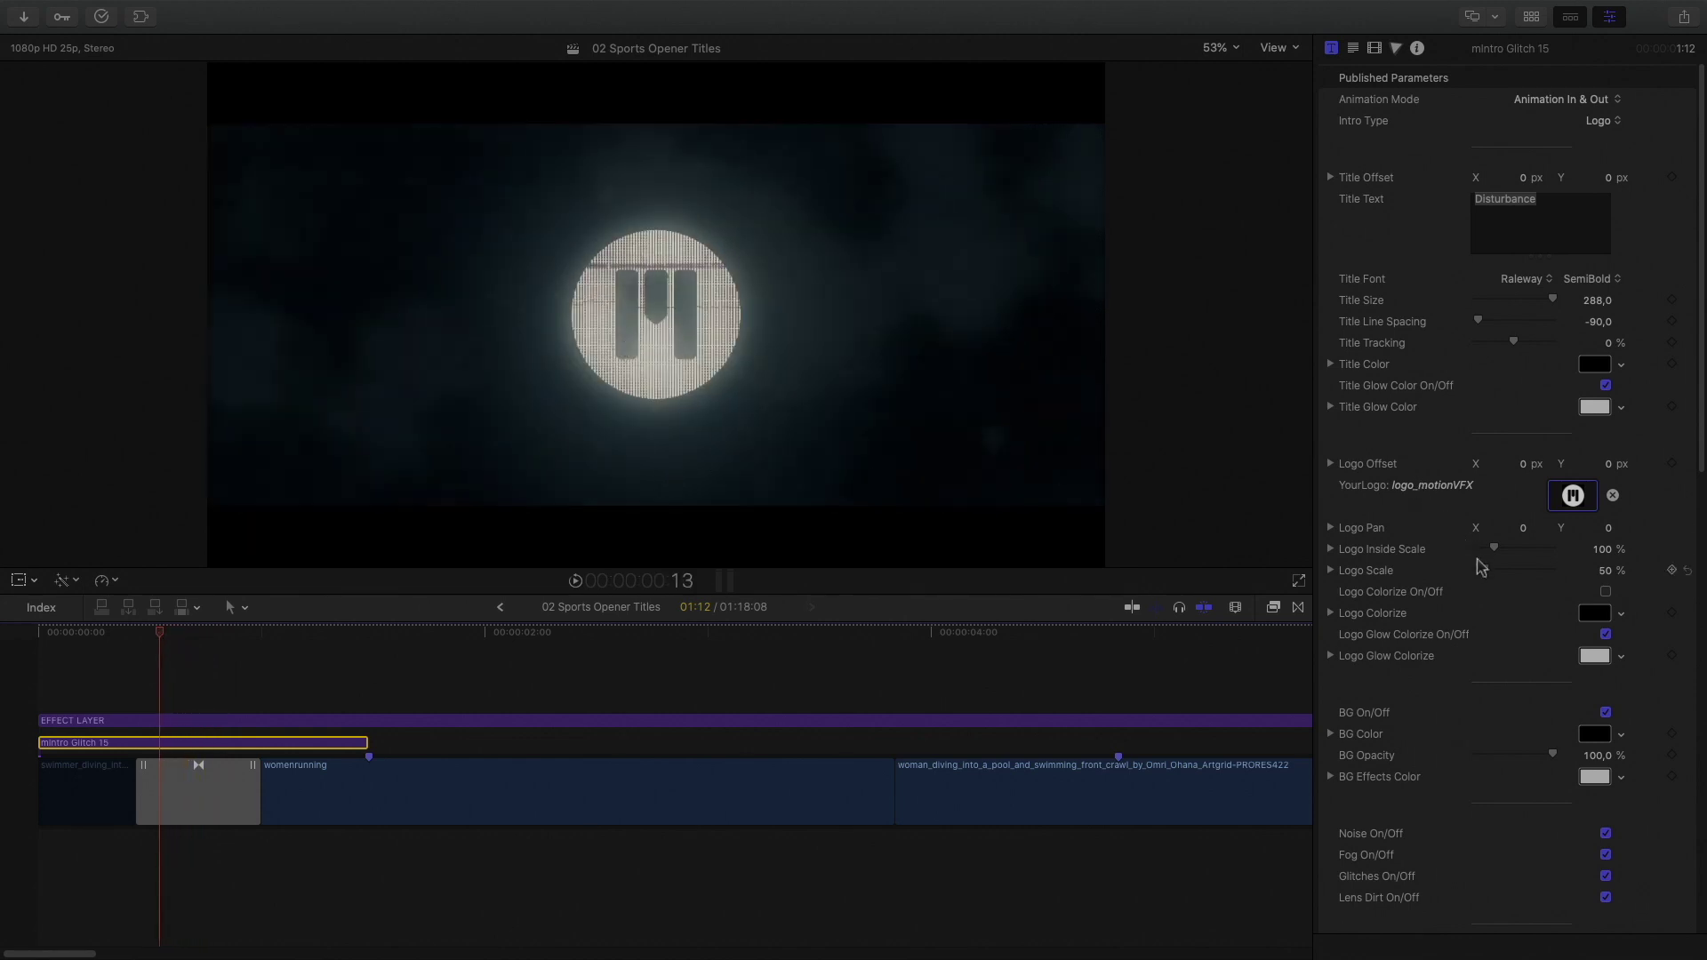
drag(1496, 551, 1377, 588)
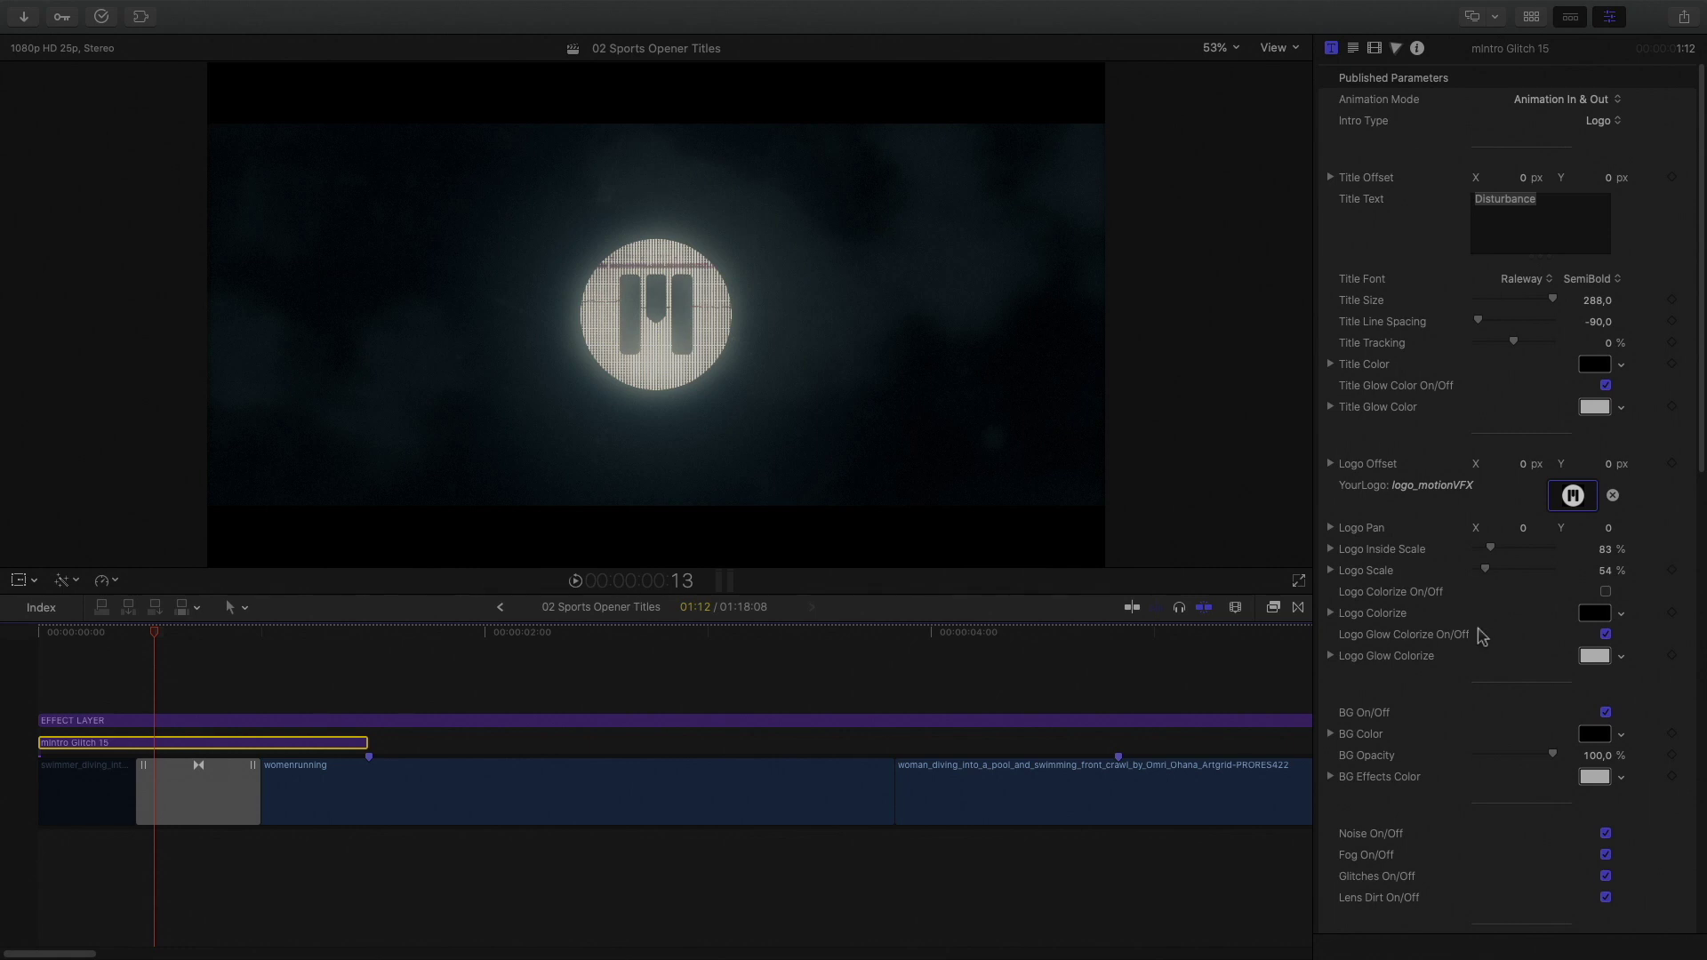
Try different Exposure values for Glint 1 and Glint 2 in the mIntro Glitch 15 title
scroll(1480, 636, down, 4)
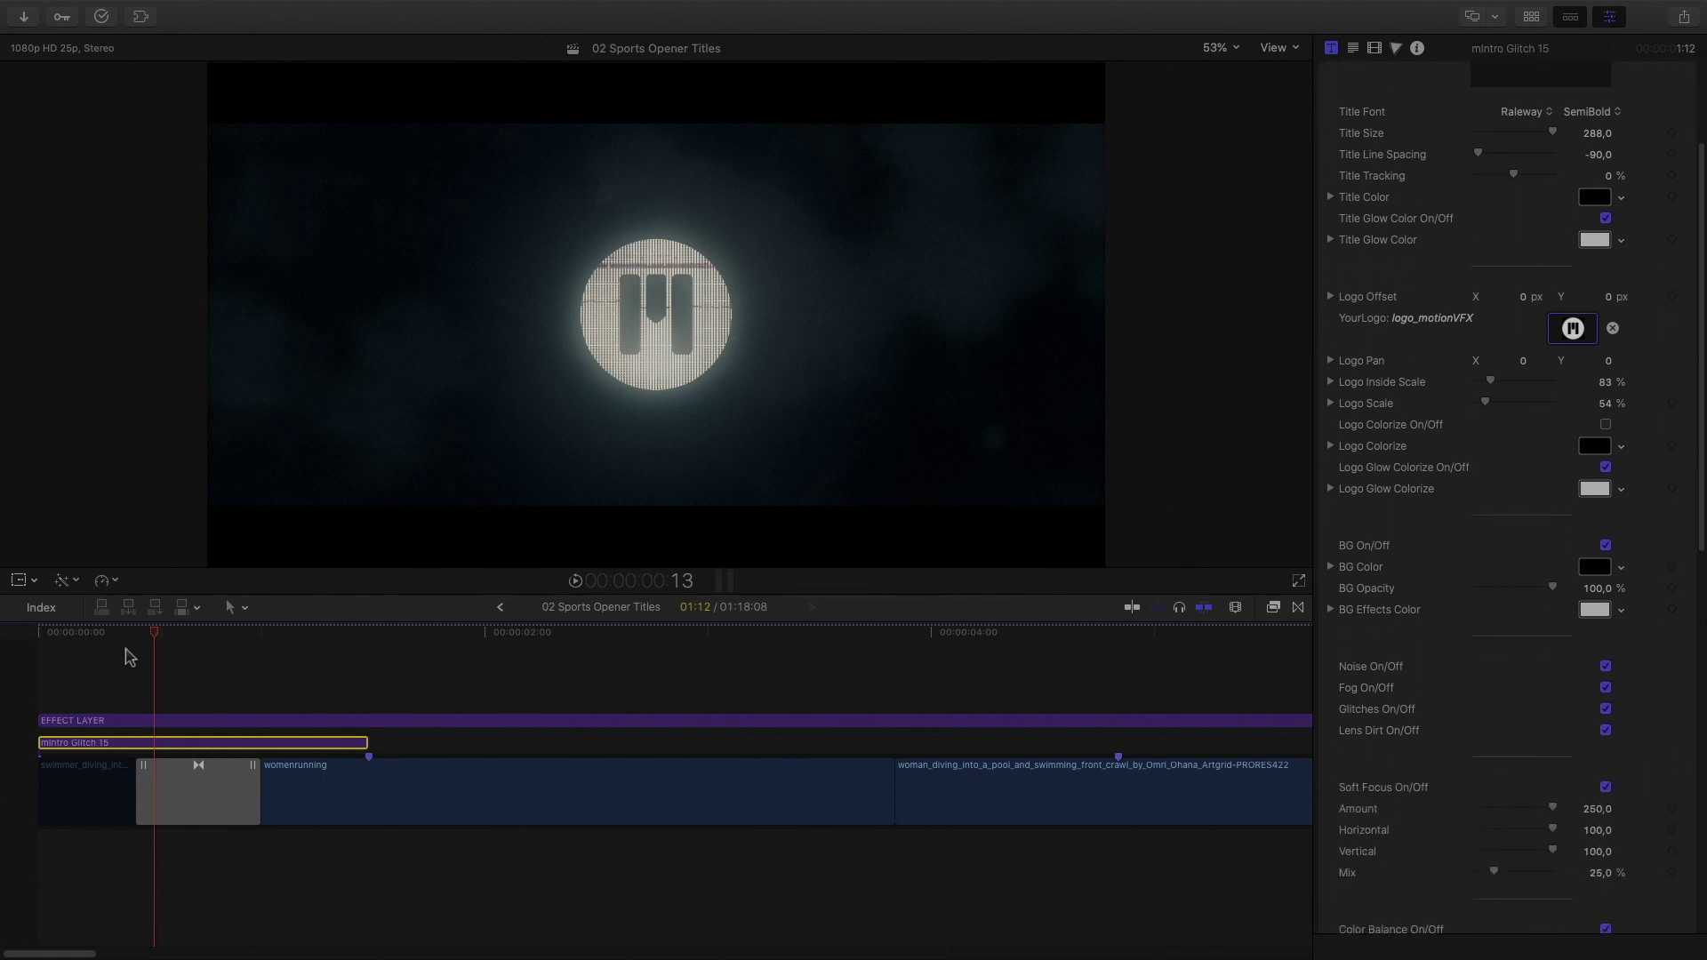
click(100, 638)
scroll(1445, 662, down, 18)
scroll(1445, 662, down, 2)
drag(1508, 450, 1484, 451)
drag(1528, 719, 1525, 720)
drag(1483, 450, 1503, 451)
drag(1524, 719, 1518, 720)
Try another Tint Color for Glint 1 with a higher Tint amount and more Streaks
click(1594, 493)
click(1234, 384)
click(1085, 229)
drag(1475, 471, 1603, 474)
drag(92, 633, 100, 640)
drag(1474, 536, 1500, 537)
Try another Tint Color for Glint 2 with a higher Tint amount and scrub back through the title
click(1595, 764)
click(1215, 383)
click(1084, 229)
drag(1475, 742, 1526, 742)
drag(1471, 793, 1477, 799)
drag(182, 637, 105, 649)
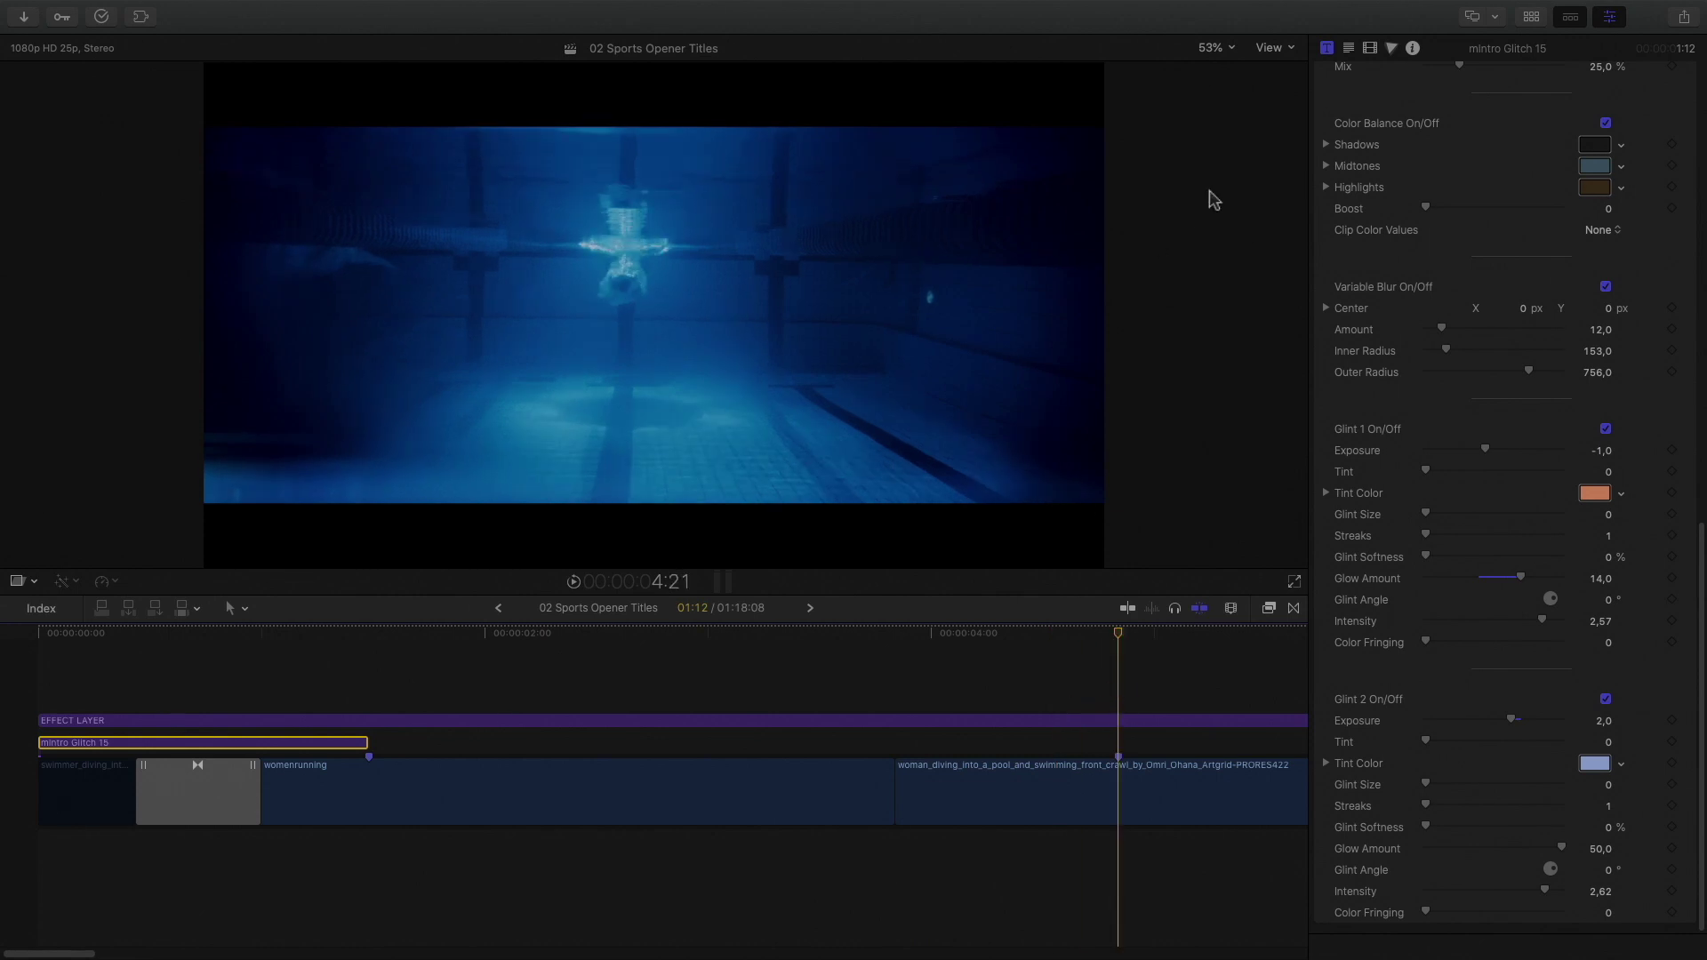
Add the mIntro Glitch 02 title at the 4:21 marker beneath the effect layer, ending at the next marker
click(1530, 18)
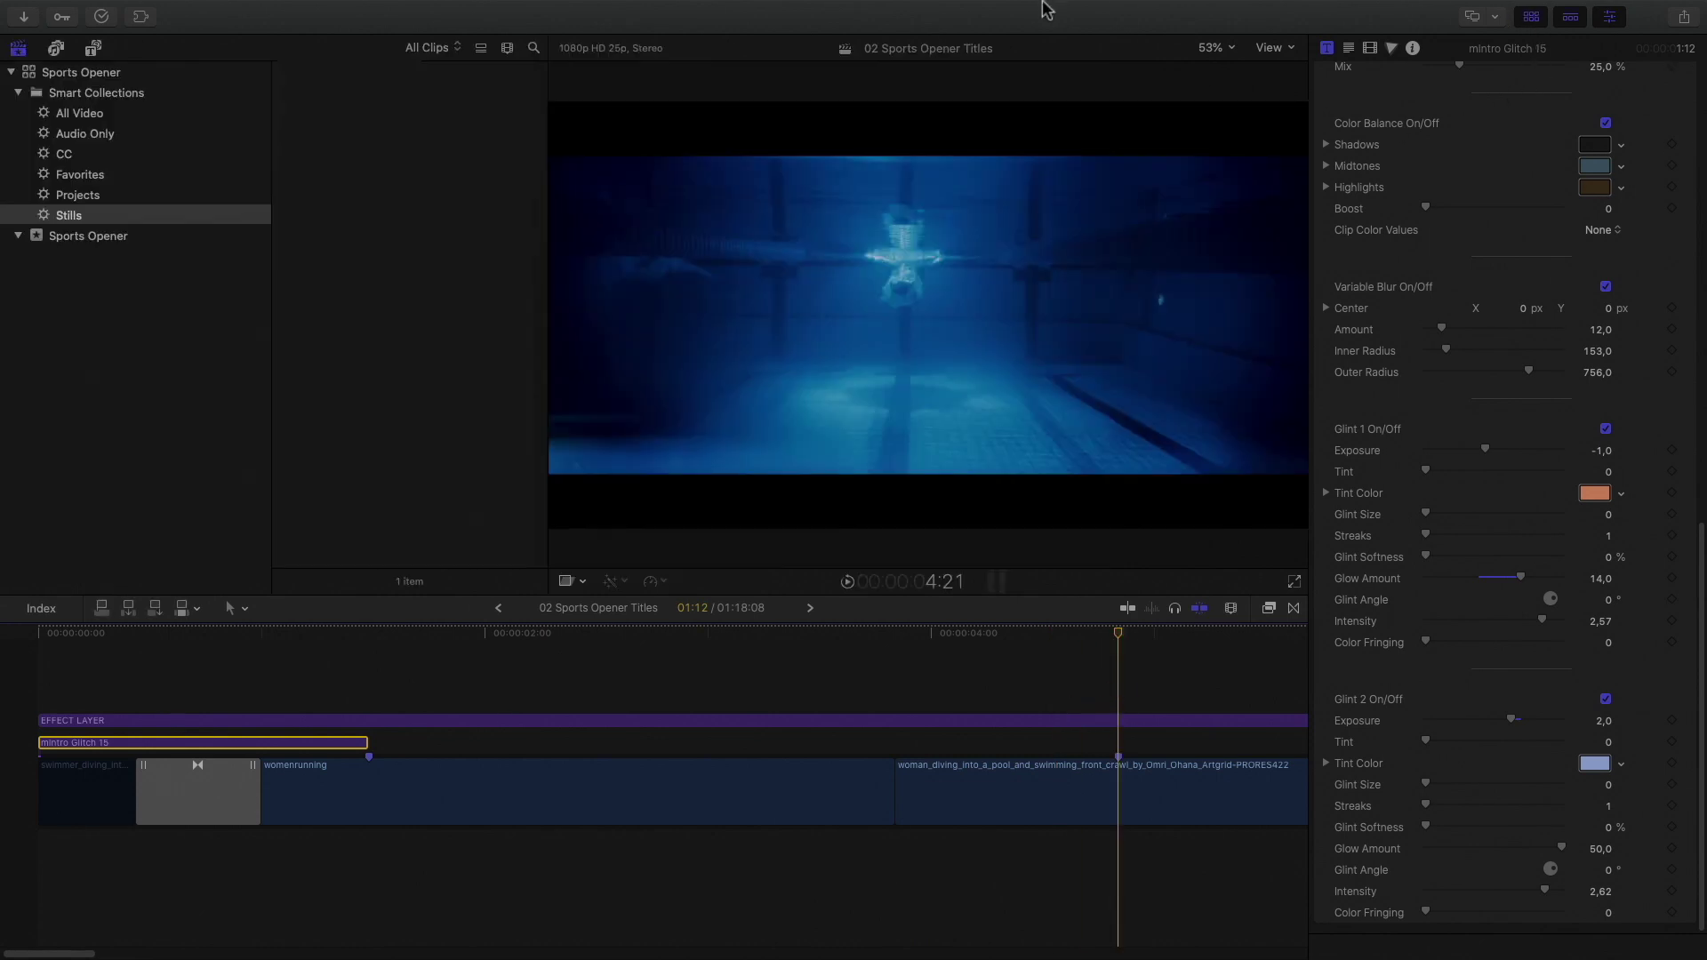
click(93, 48)
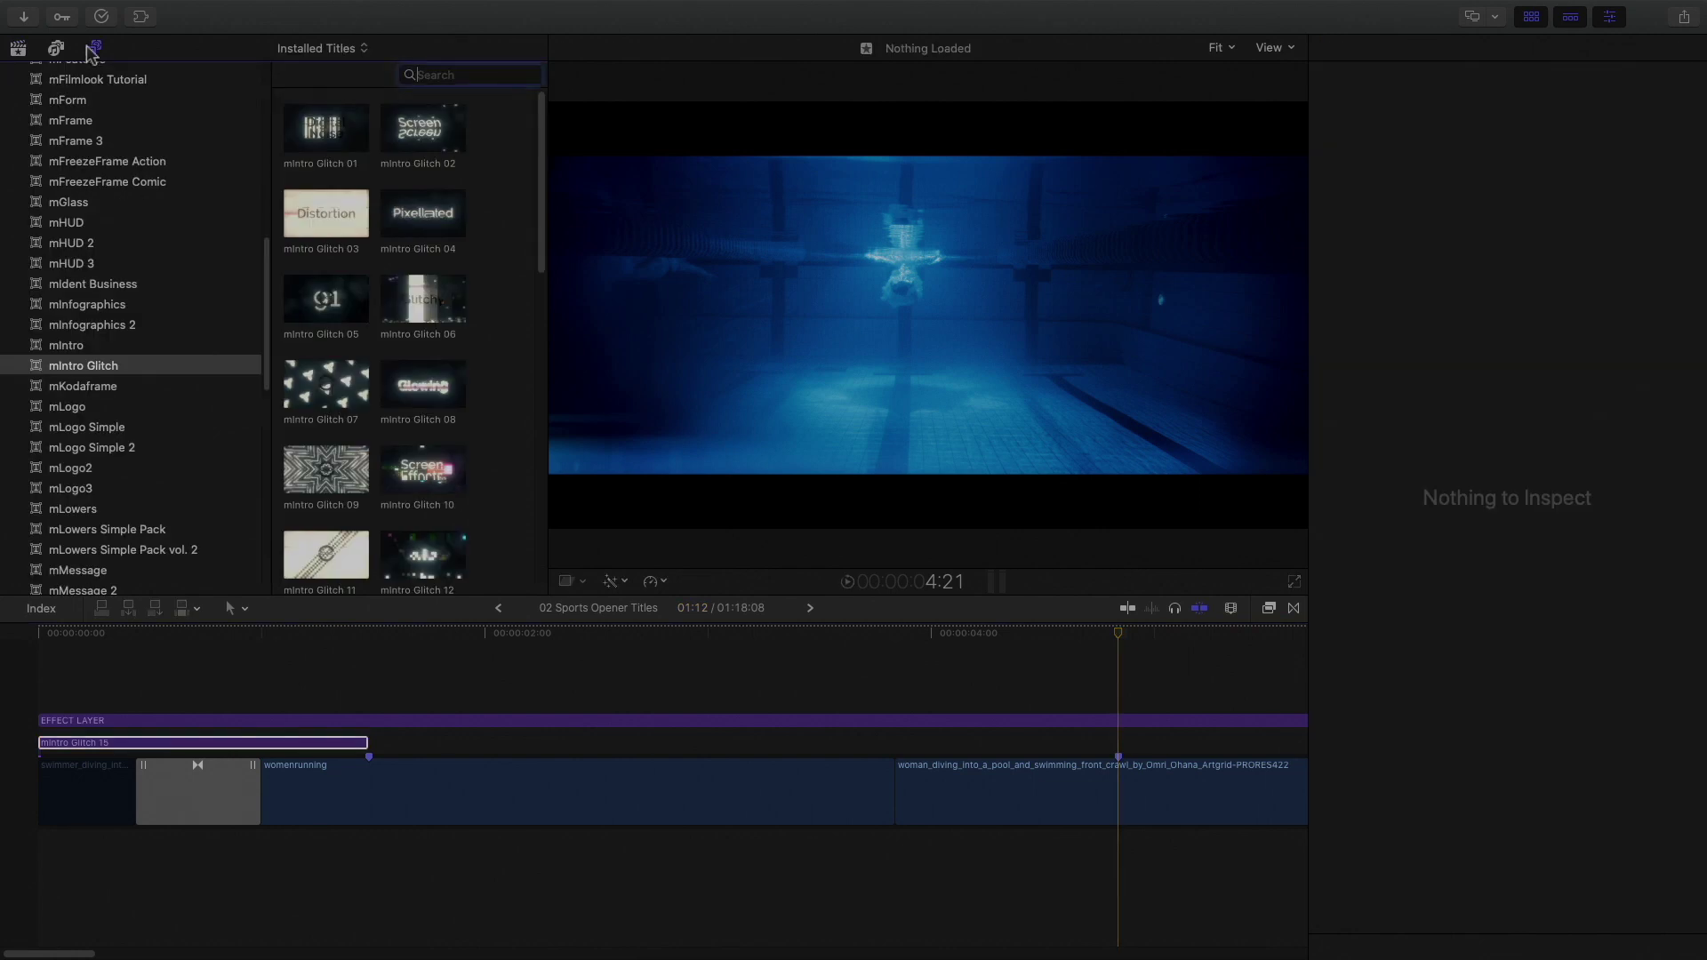
click(94, 48)
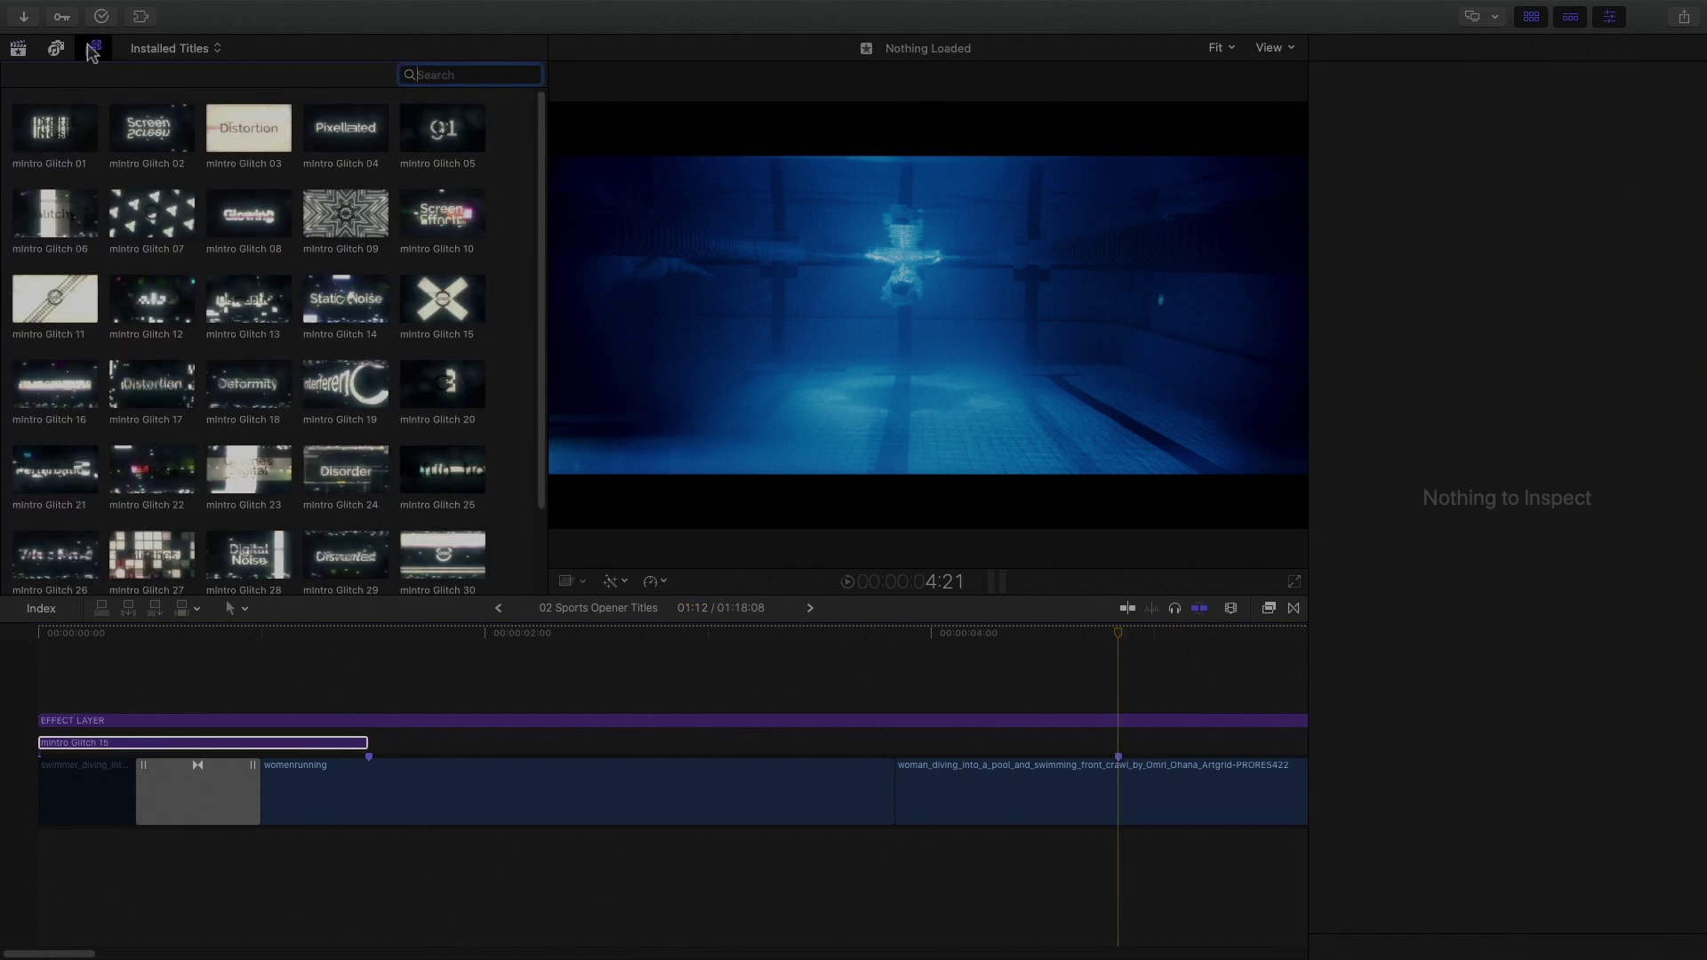
mouse_move(118, 146)
mouse_down()
mouse_move(1124, 750)
mouse_move(371, 738)
mouse_up()
click(1531, 17)
Replace the mIntro Glitch 02 title text with "PUSH YOUR" and "LIMITS" on two lines
mouse_move(75, 633)
mouse_down()
mouse_move(318, 642)
mouse_move(389, 667)
mouse_move(281, 655)
mouse_move(235, 744)
mouse_up()
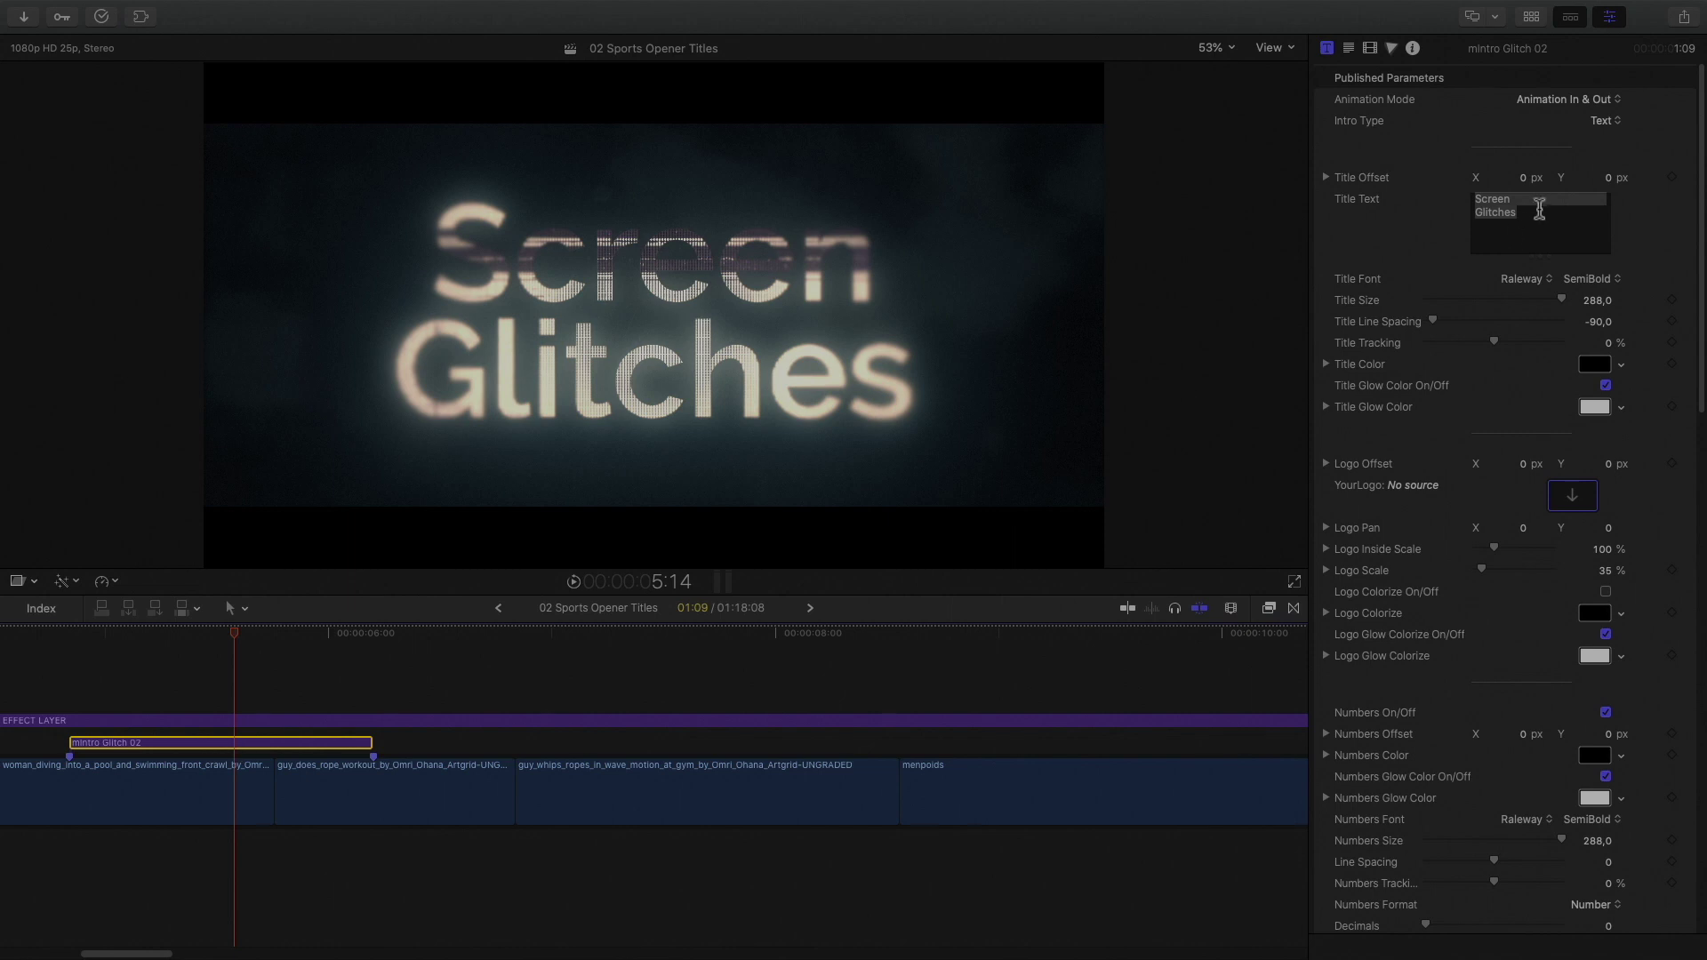
text(PUSH YOUR)
key(Return)
text(LIMITS)
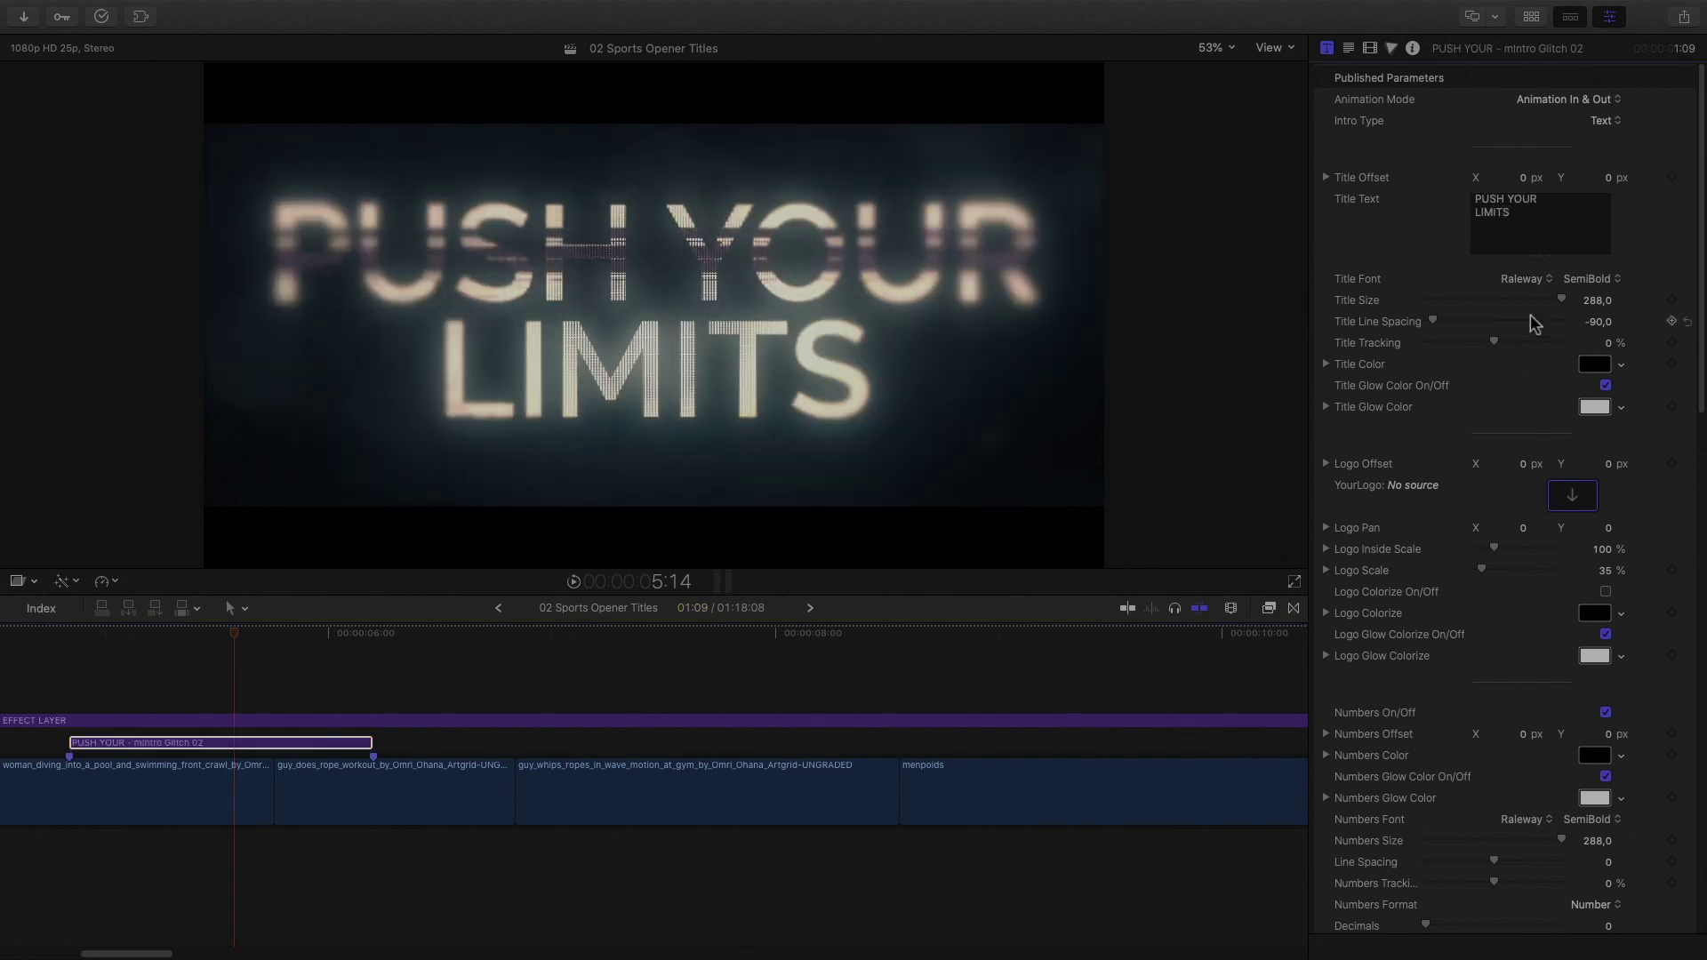
Reduce the PUSH YOUR LIMITS title's Title Size to about 151 and play the title from before its start
click(1491, 301)
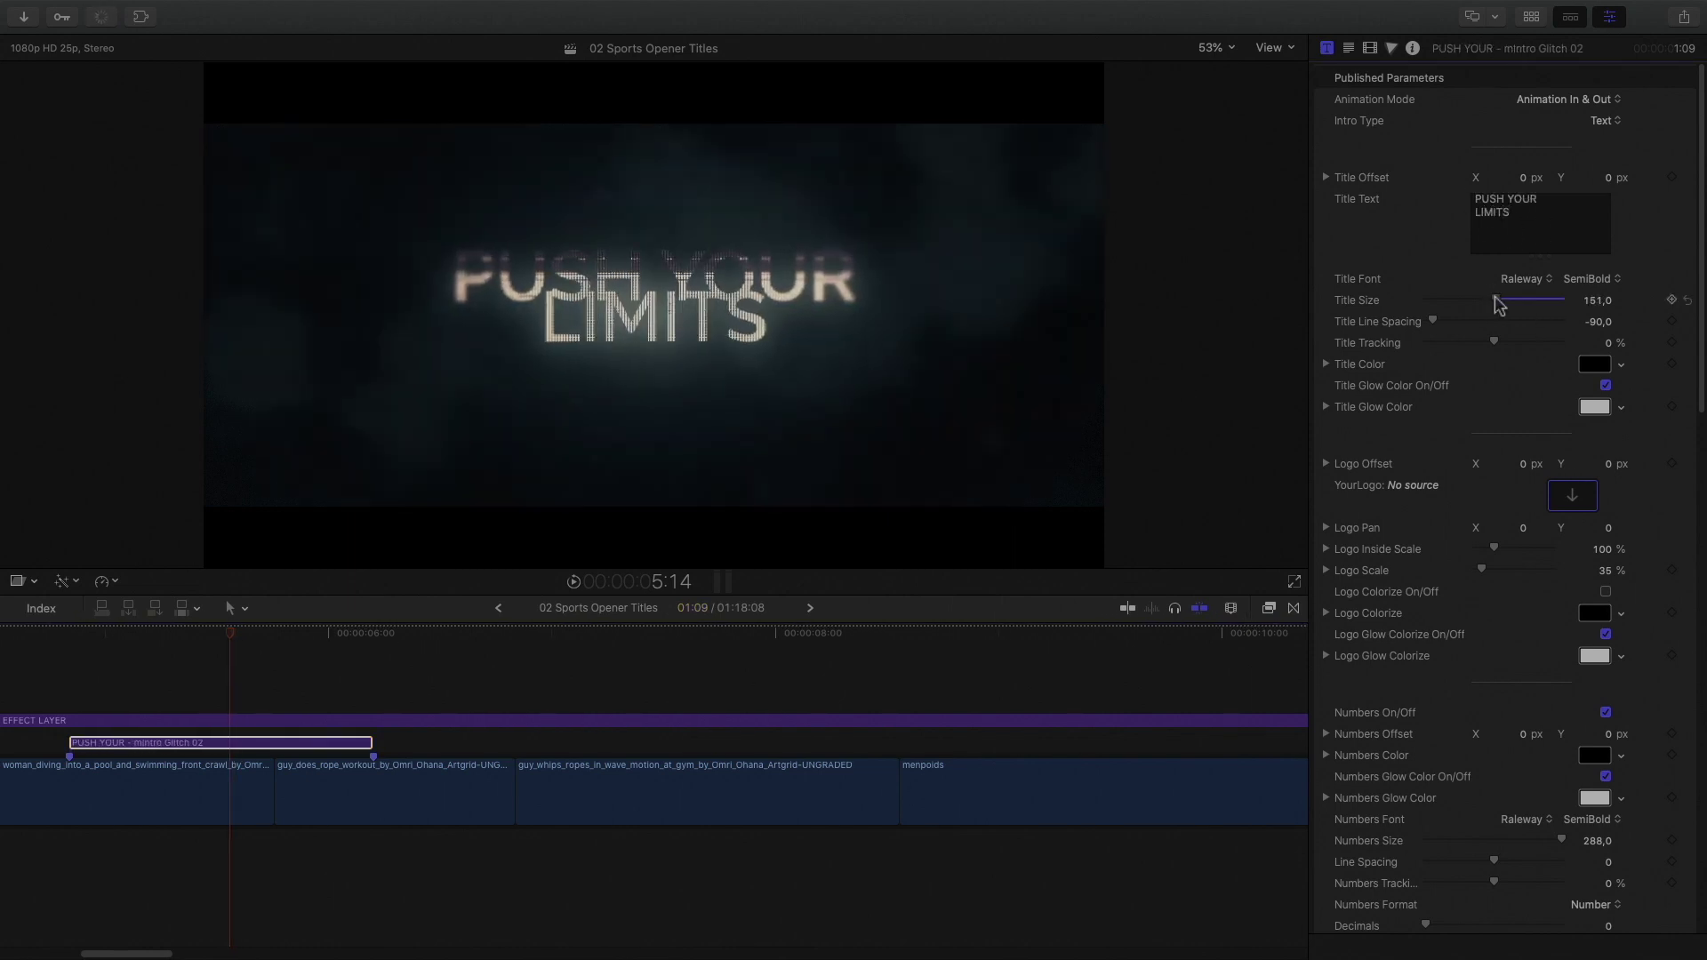
drag(88, 639, 41, 639)
key(space)
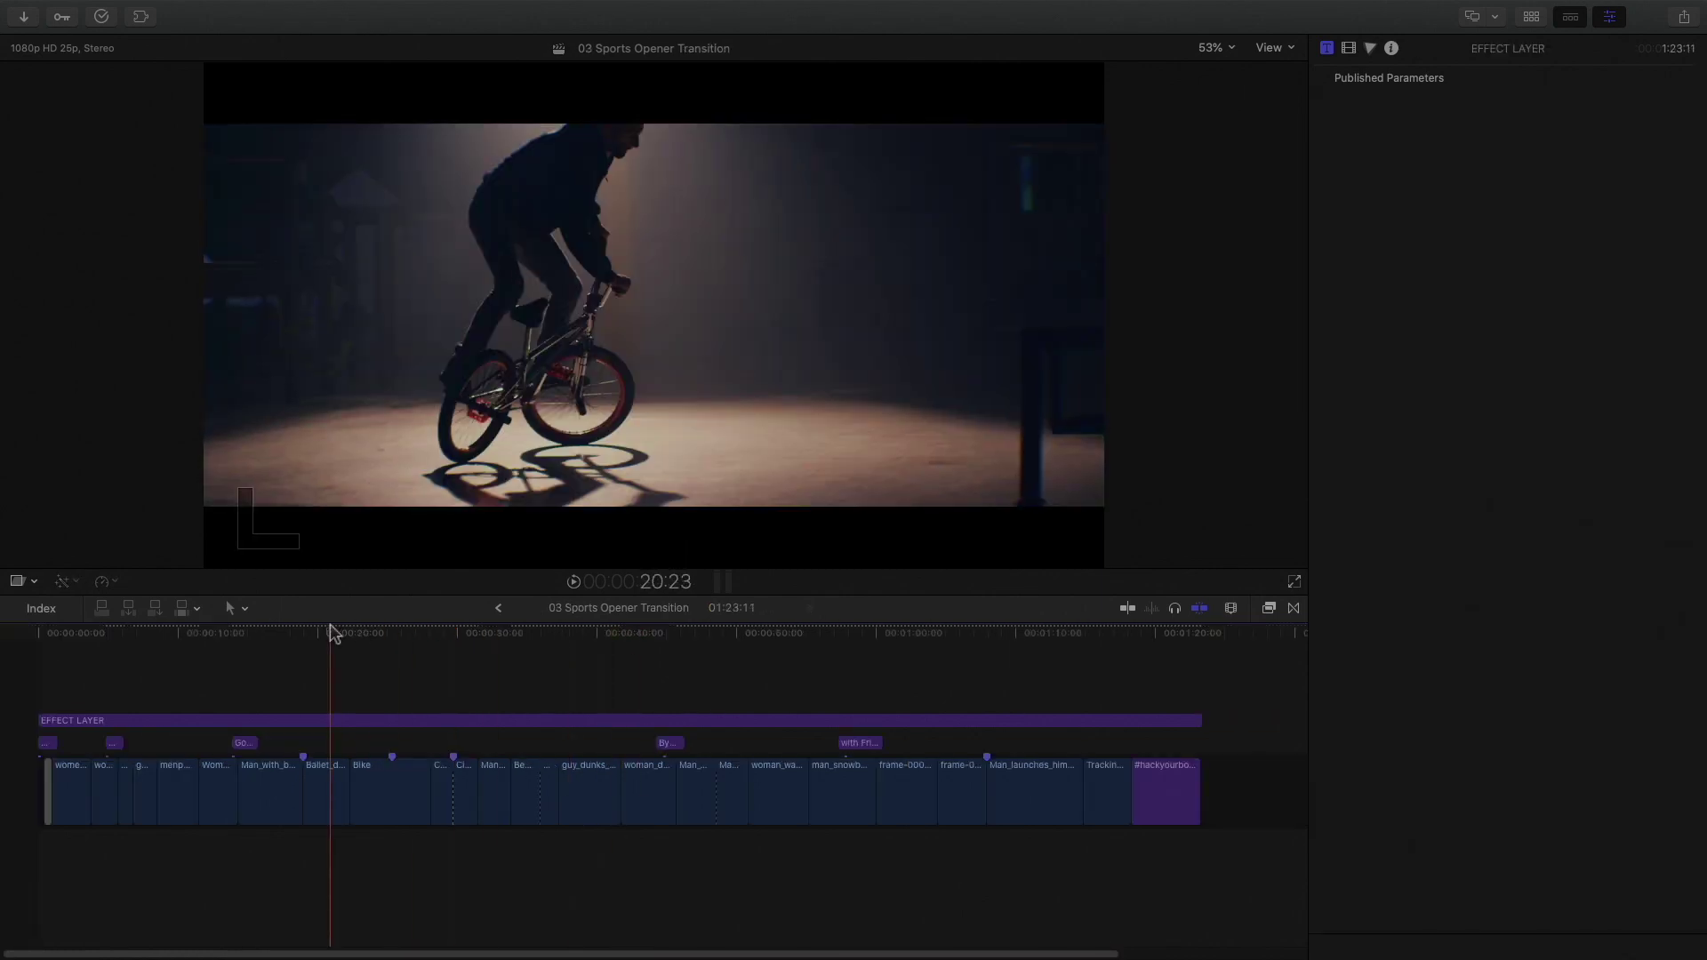
Review the cut from the boxing clip to the ballet dancer clip in the 03 Sports Opener Transition project
drag(330, 629, 282, 629)
key(Right)
key(Right)
key(Right)
key(Right)
key(Right)
key(Right)
key(Right)
key(Right)
key(Right)
key(Right)
key(Right)
key(Right)
key(Right)
key(Right)
key(Right)
key(Right)
key(Right)
key(Right)
key(Right)
key(Right)
key(Right)
key(Right)
key(Right)
key(Right)
key(Right)
key(Right)
key(Right)
key(Right)
key(Right)
key(Right)
key(Right)
key(Right)
key(Right)
key(Right)
key(Right)
key(Right)
key(Right)
key(Right)
key(Right)
key(Right)
key(Right)
key(Right)
key(Right)
key(Right)
key(Right)
key(Right)
key(Right)
key(Right)
key(Right)
key(Right)
key(Right)
key(Right)
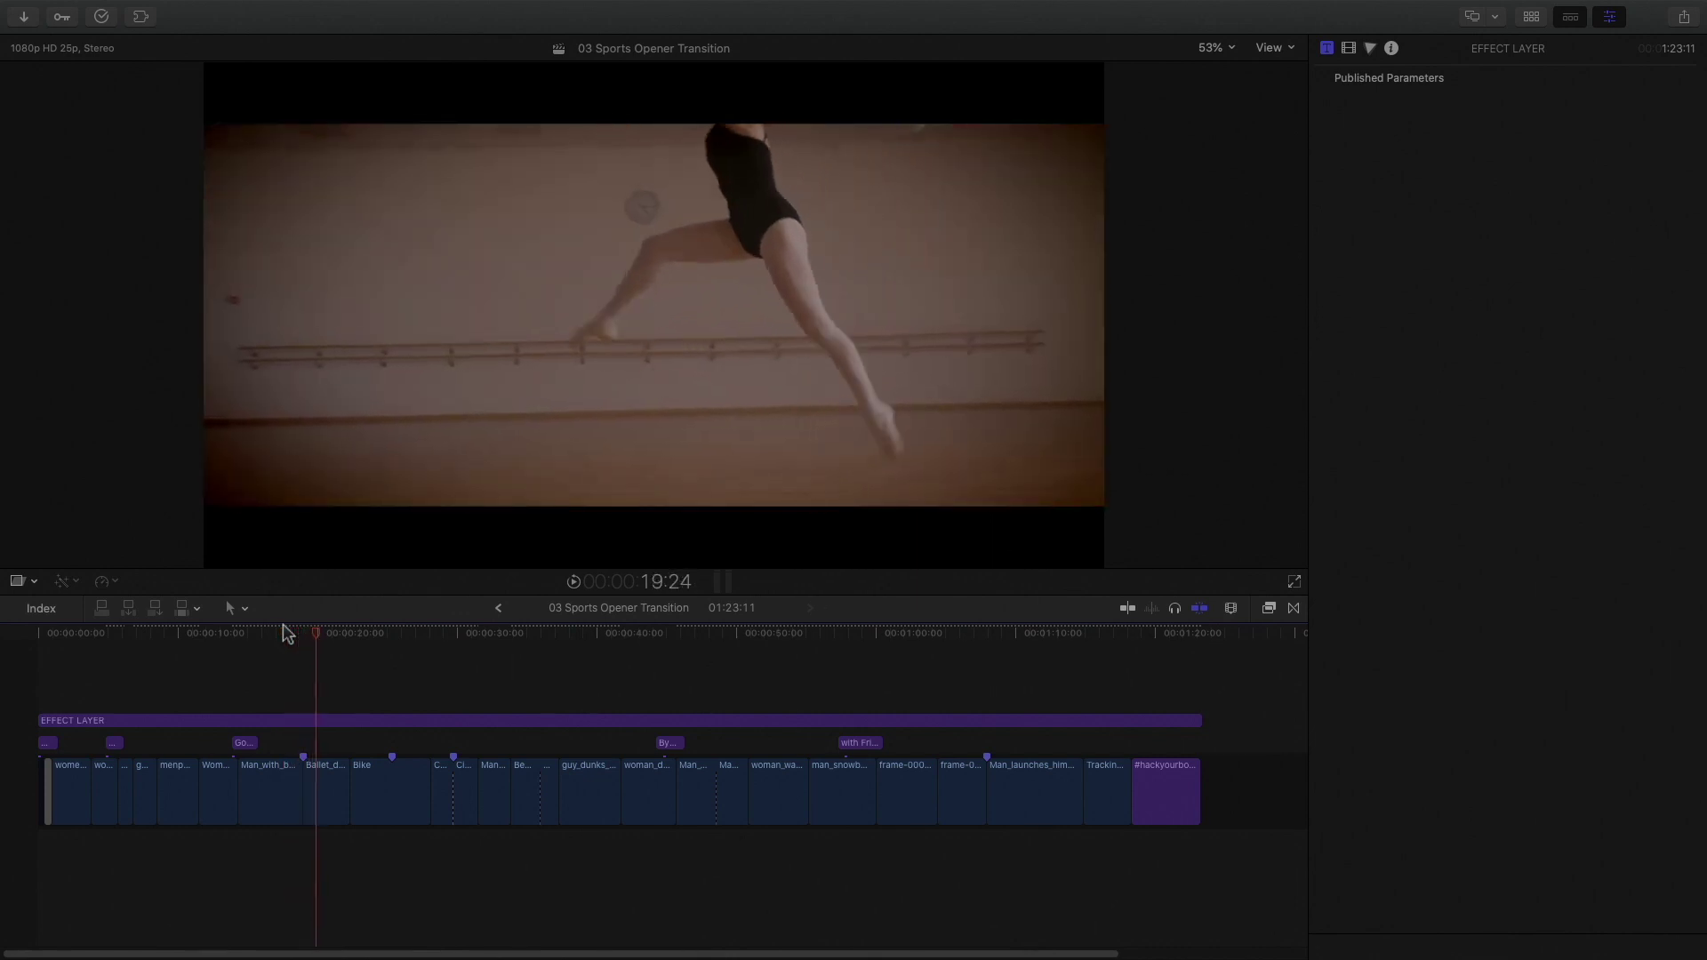
key(Right)
key(Right)
key(Right)
key(Right)
key(Right)
key(Right)
key(Right)
key(Right)
key(Right)
key(Right)
key(Right)
key(Right)
key(Right)
key(Right)
key(Right)
key(Right)
key(Right)
key(Right)
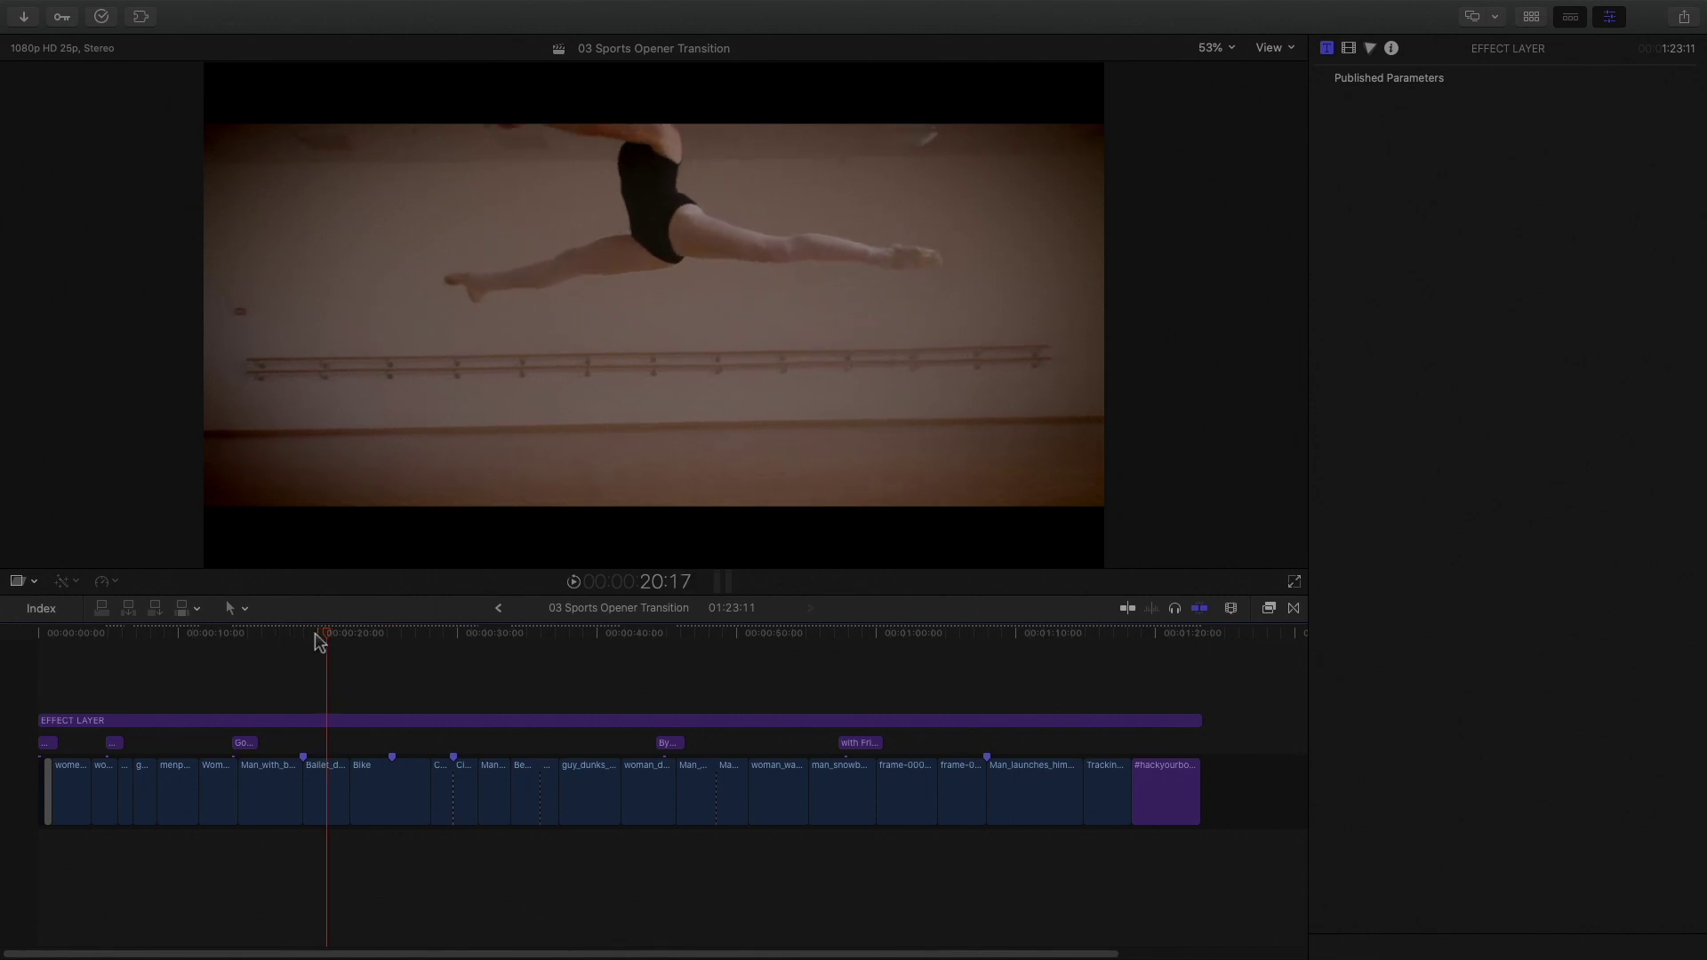
Move the playhead to the marker before the ballet clip and display the mTransition Scrub transitions with the category sidebar hidden
click(304, 640)
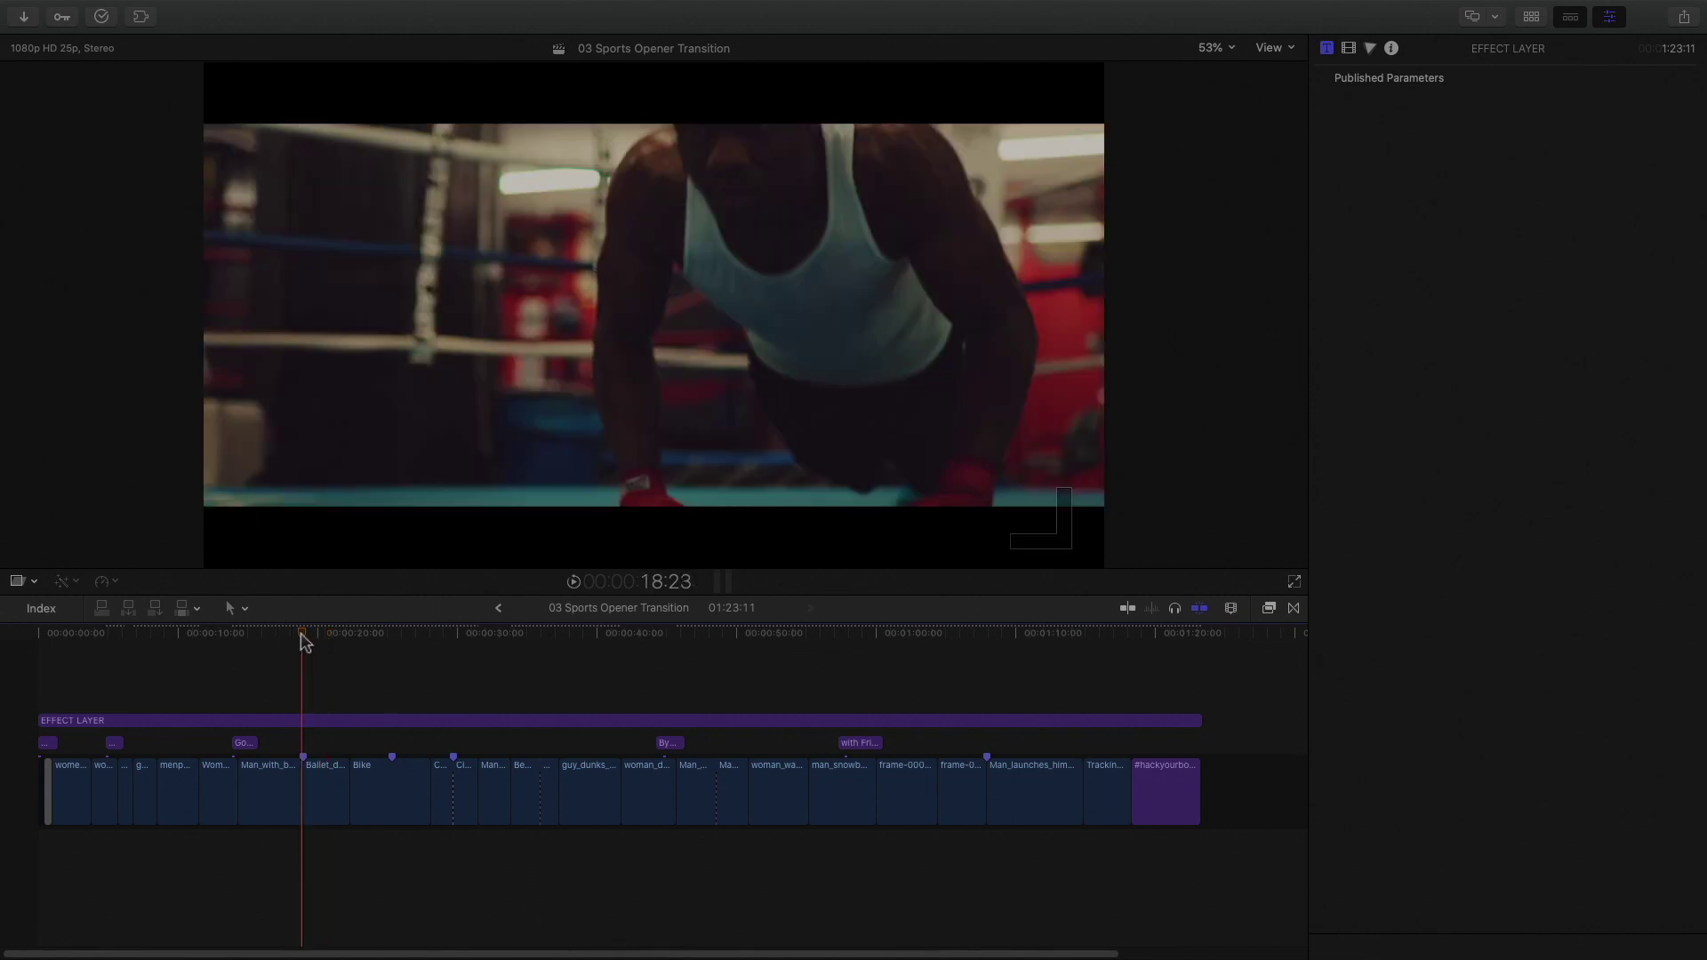
click(1293, 608)
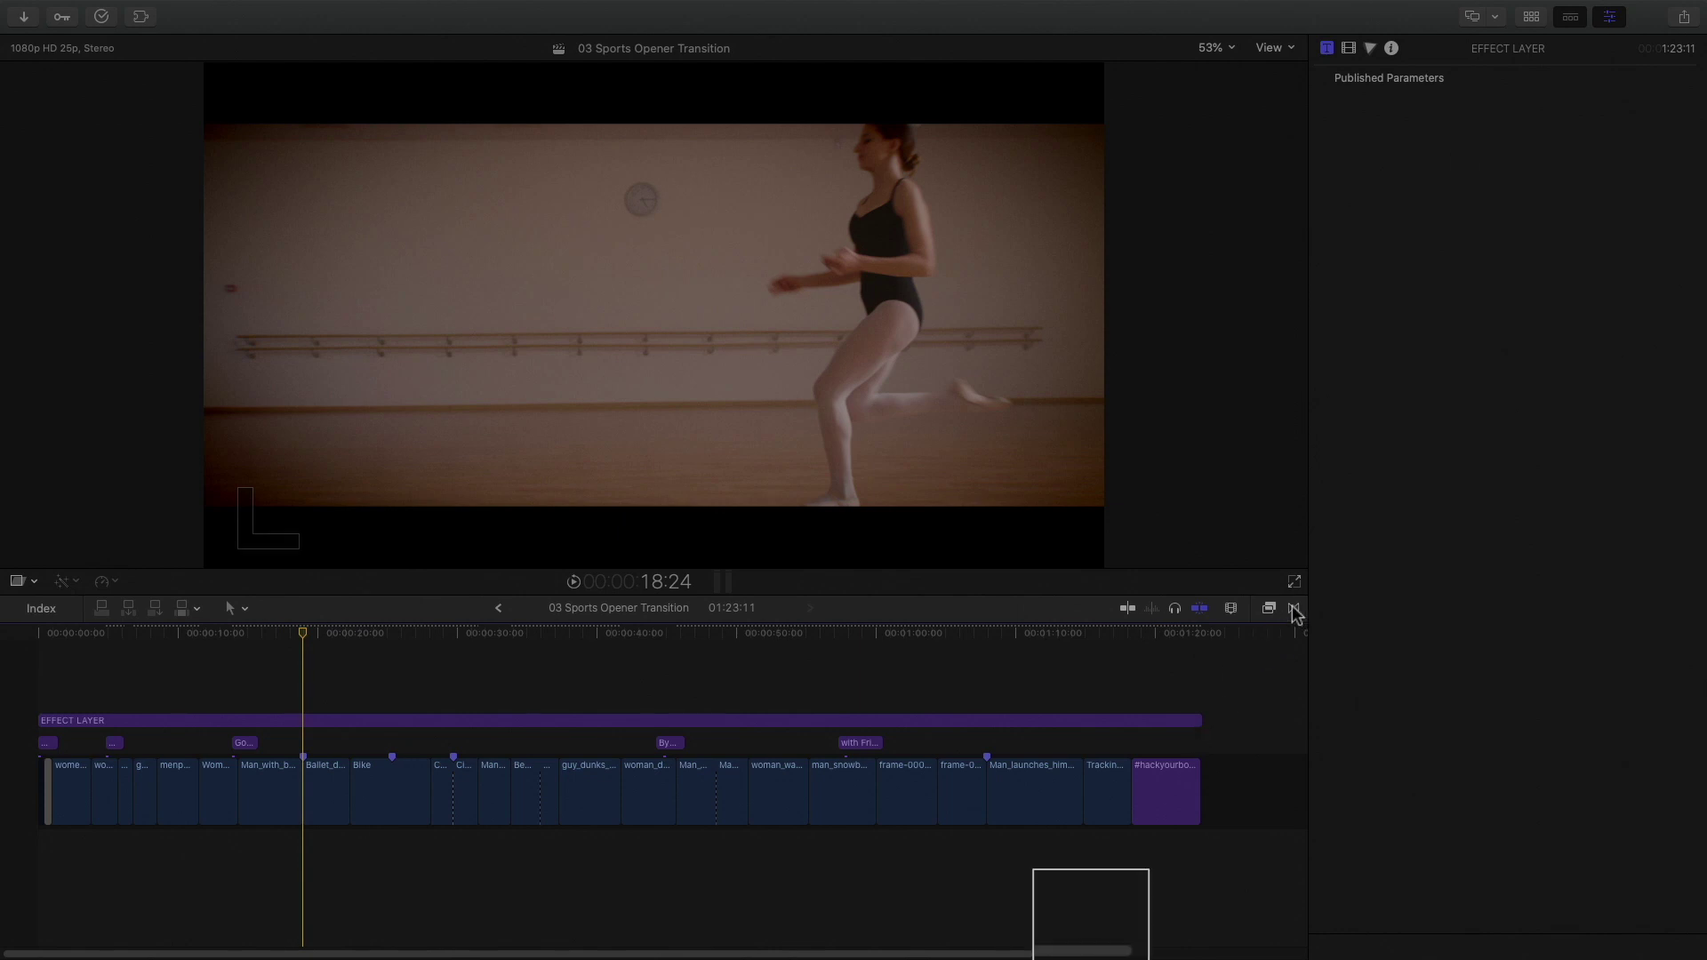
scroll(800, 653, down, 15)
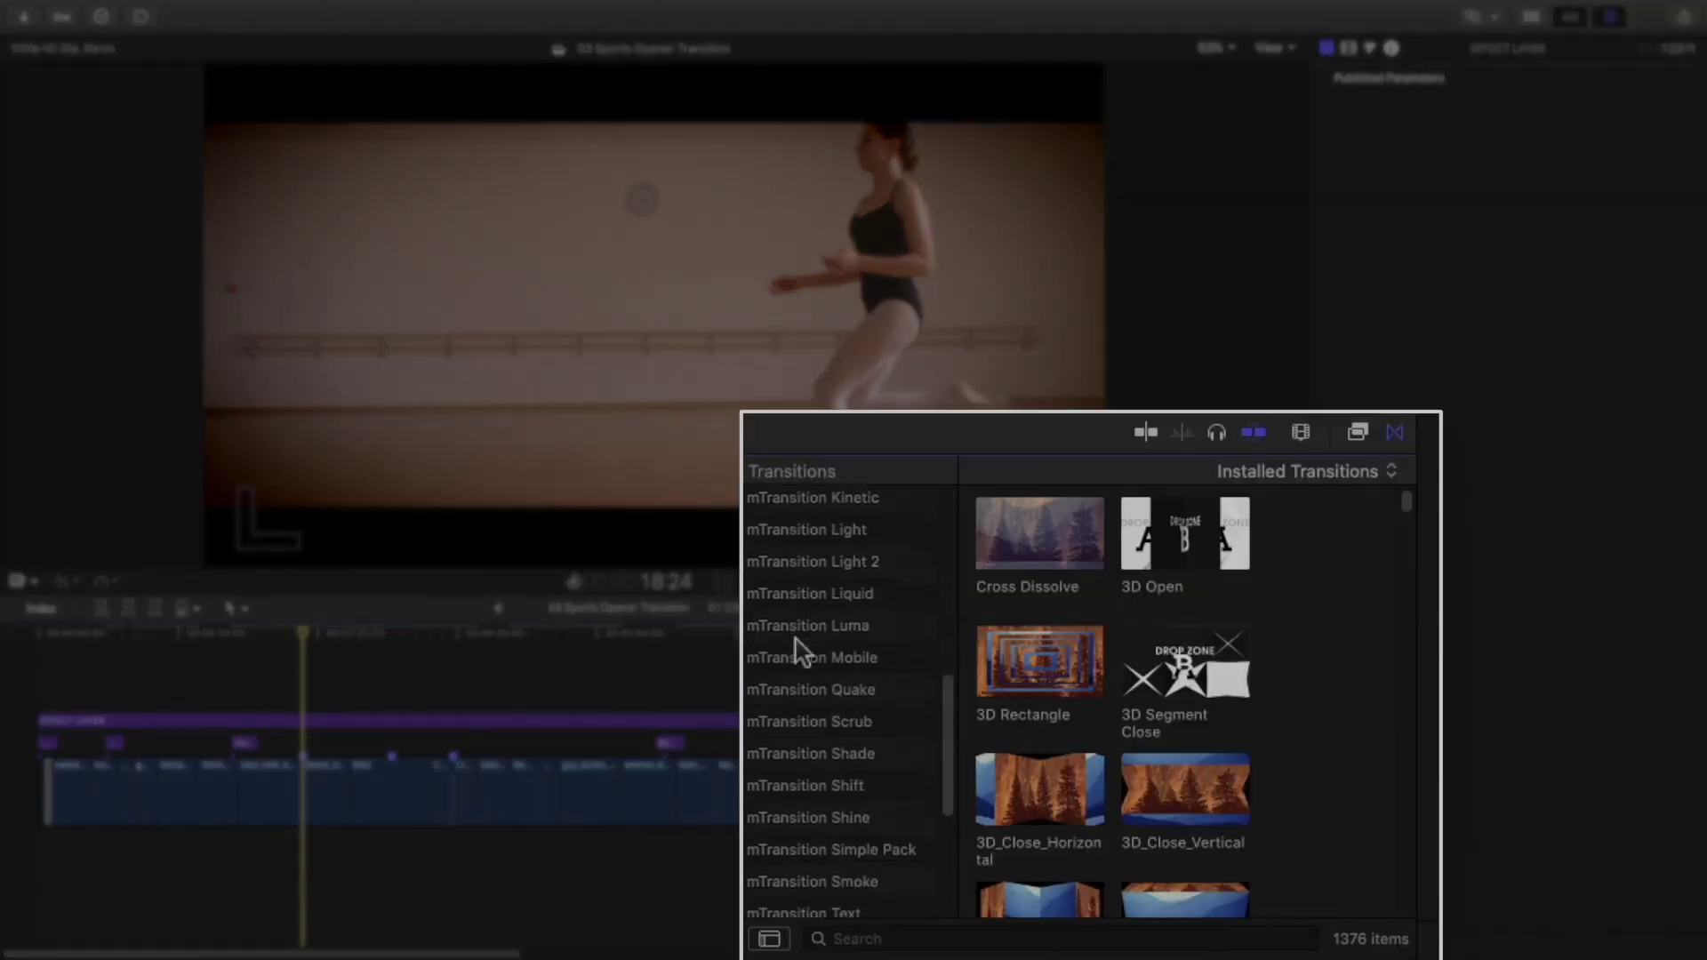
scroll(800, 647, down, 1)
click(790, 505)
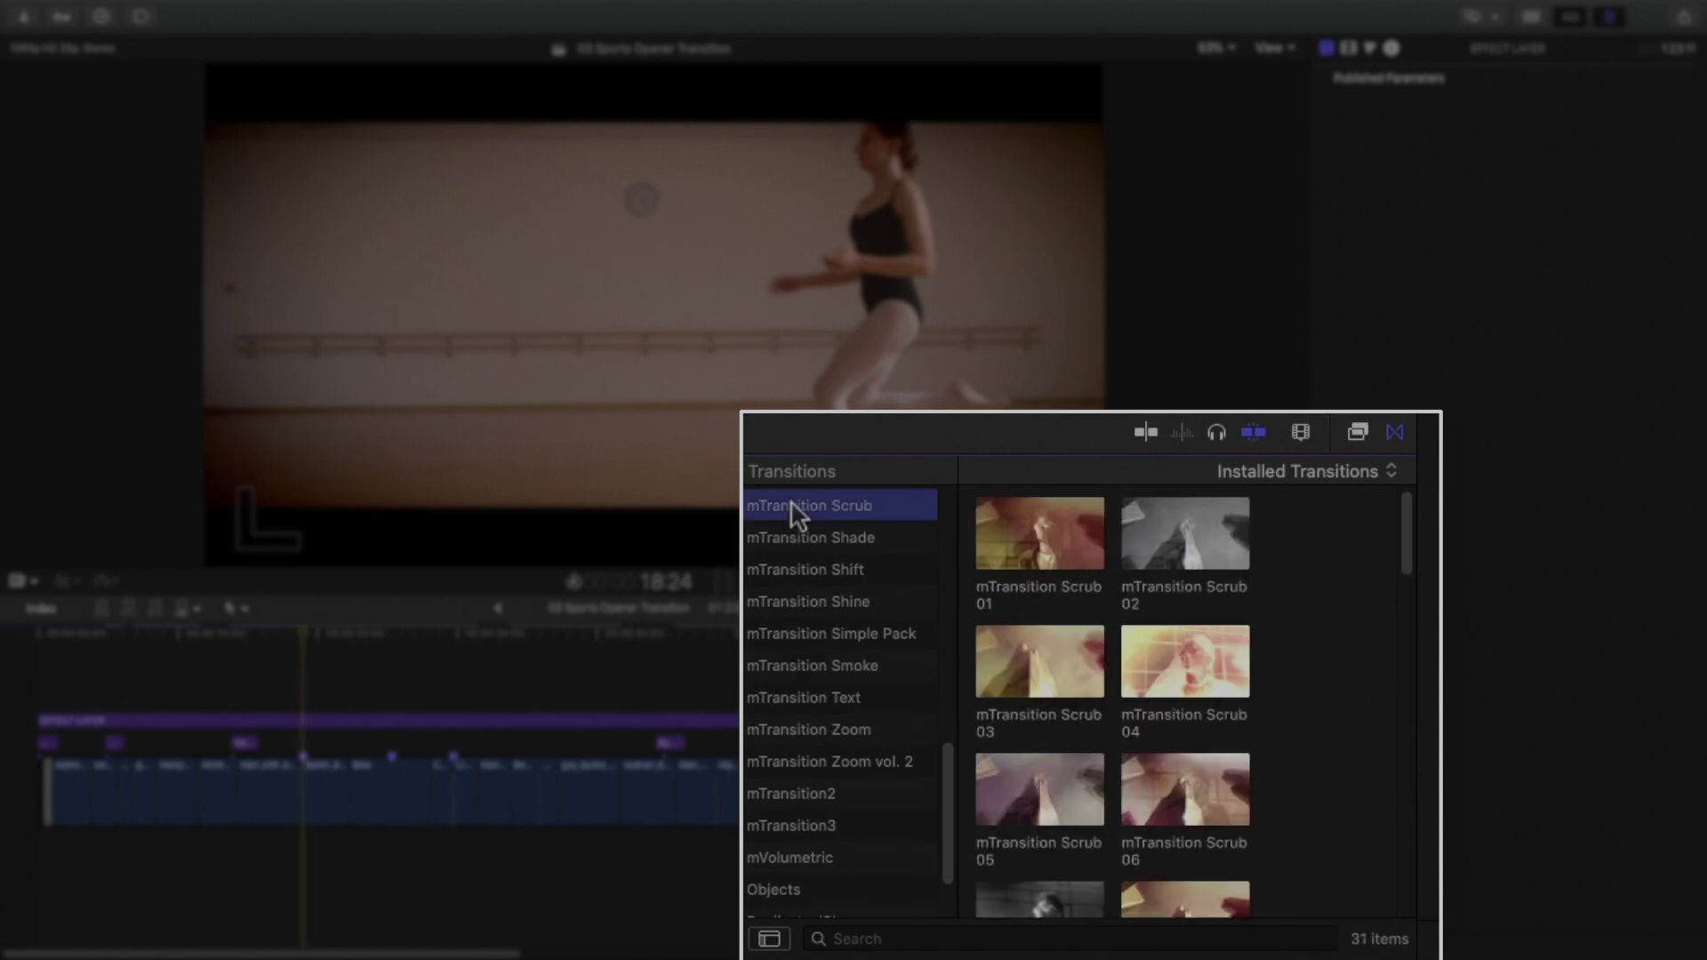
click(769, 941)
Apply the mTransition Scrub 13 transition to the cut between the boxing and ballet dancer clips and play it back
scroll(887, 838, down, 8)
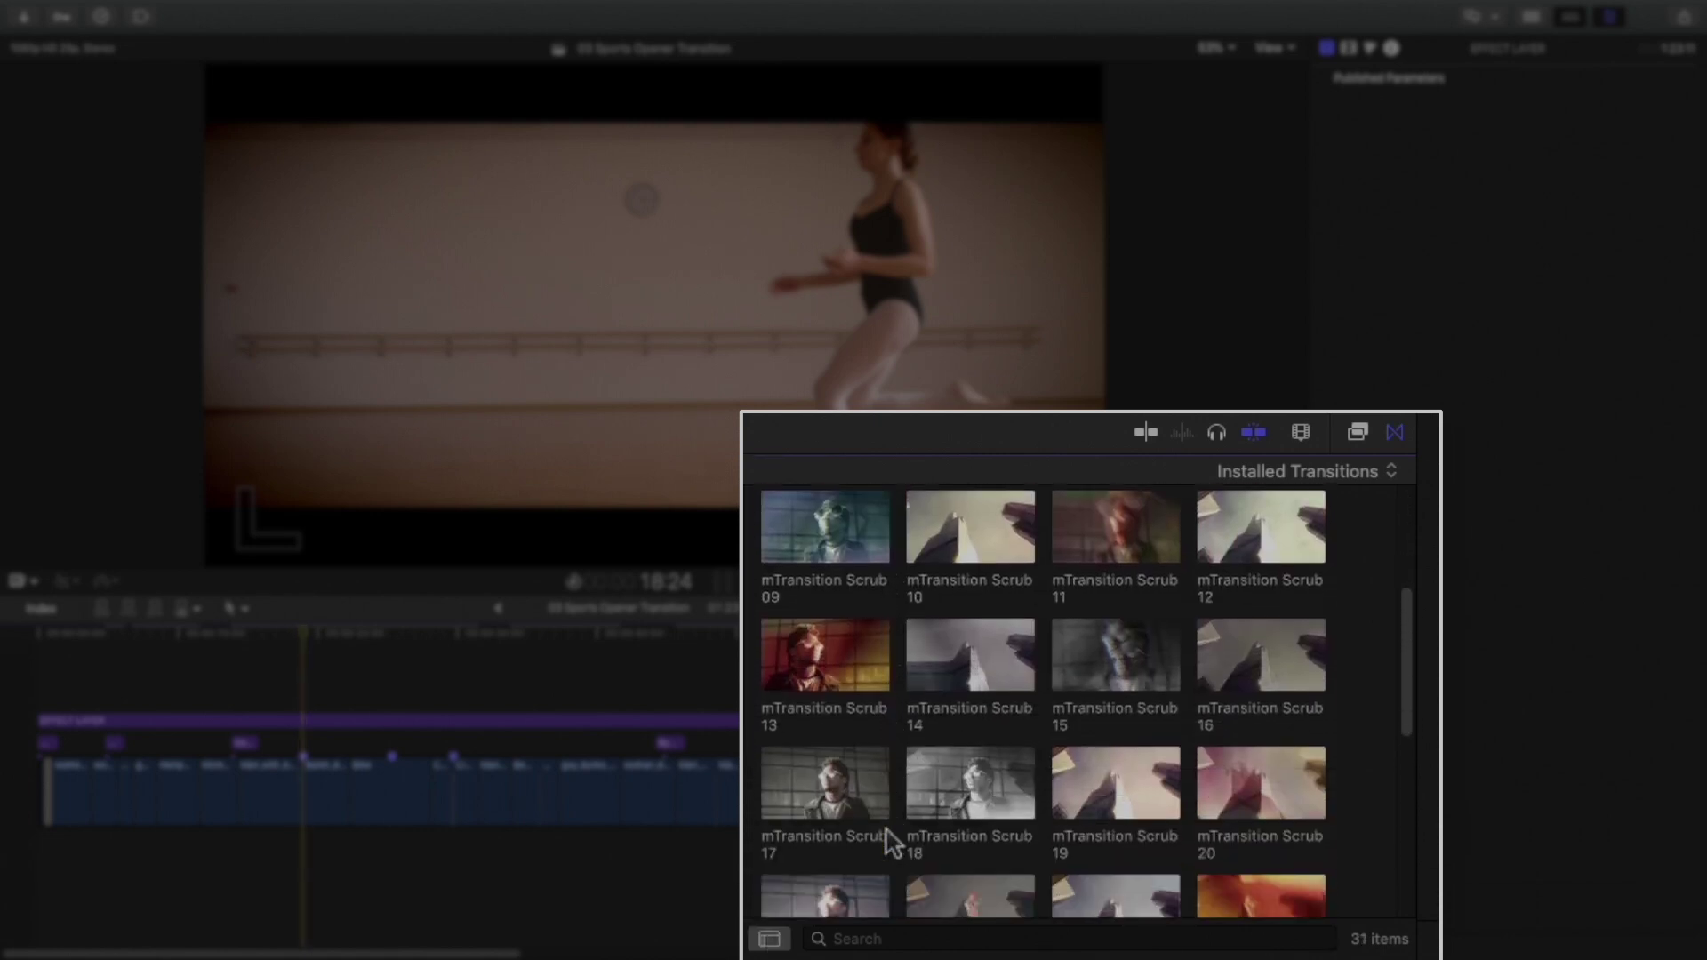
scroll(885, 838, down, 5)
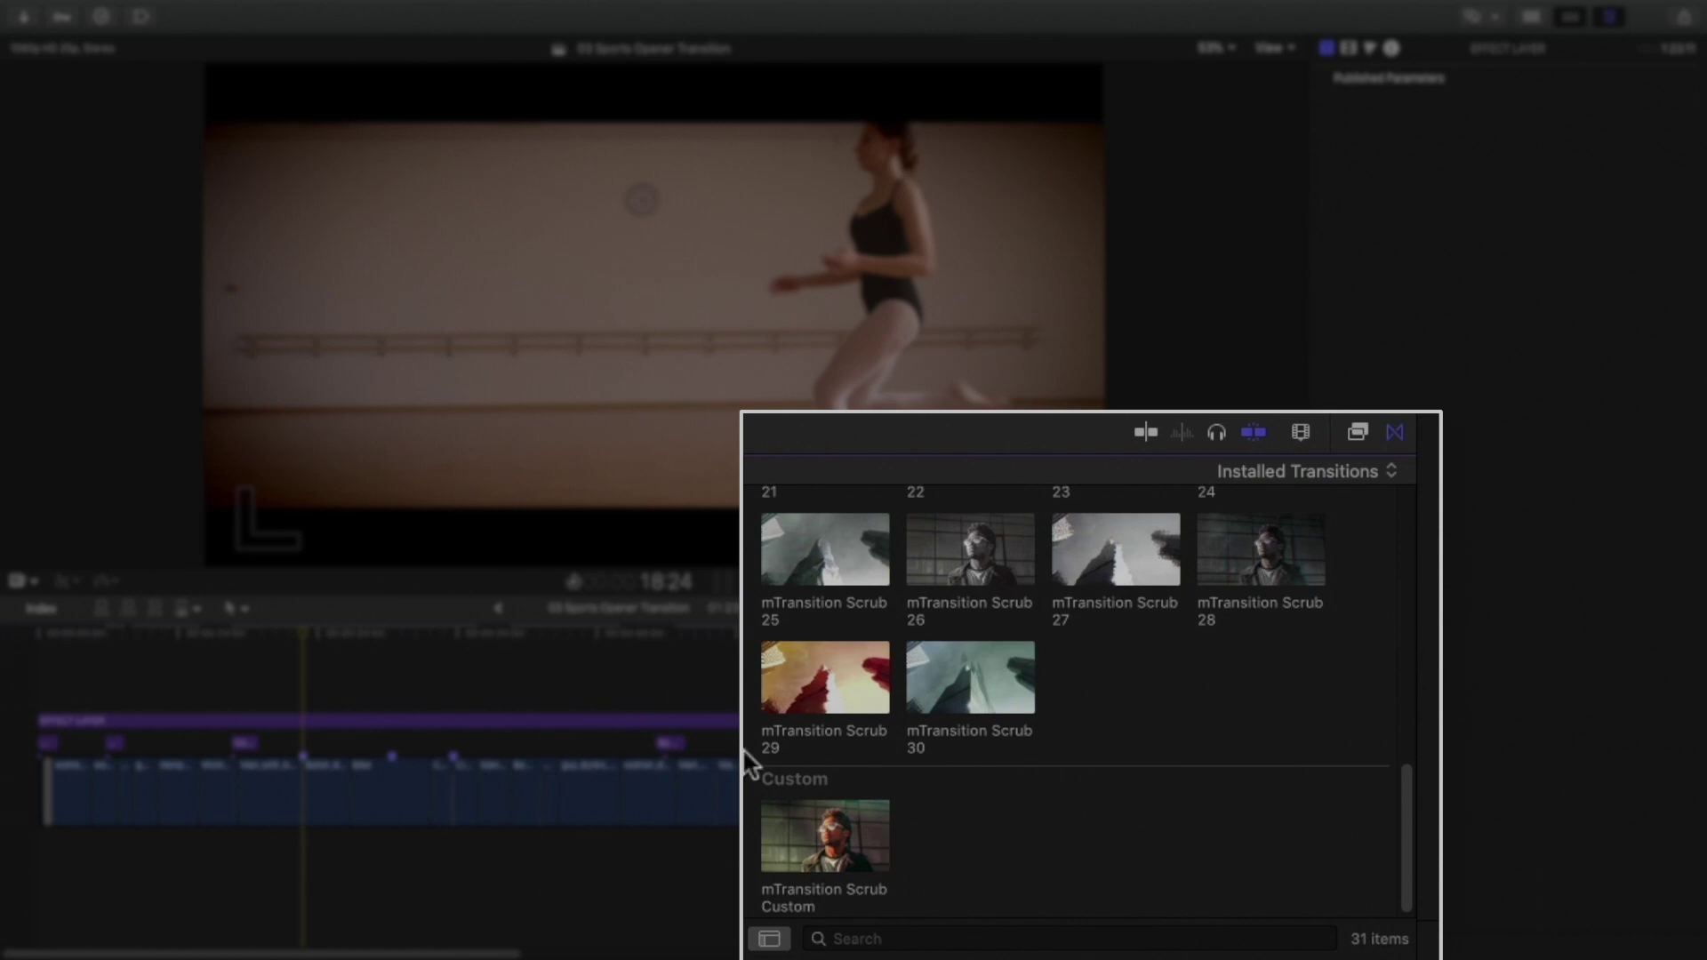
scroll(782, 800, up, 10)
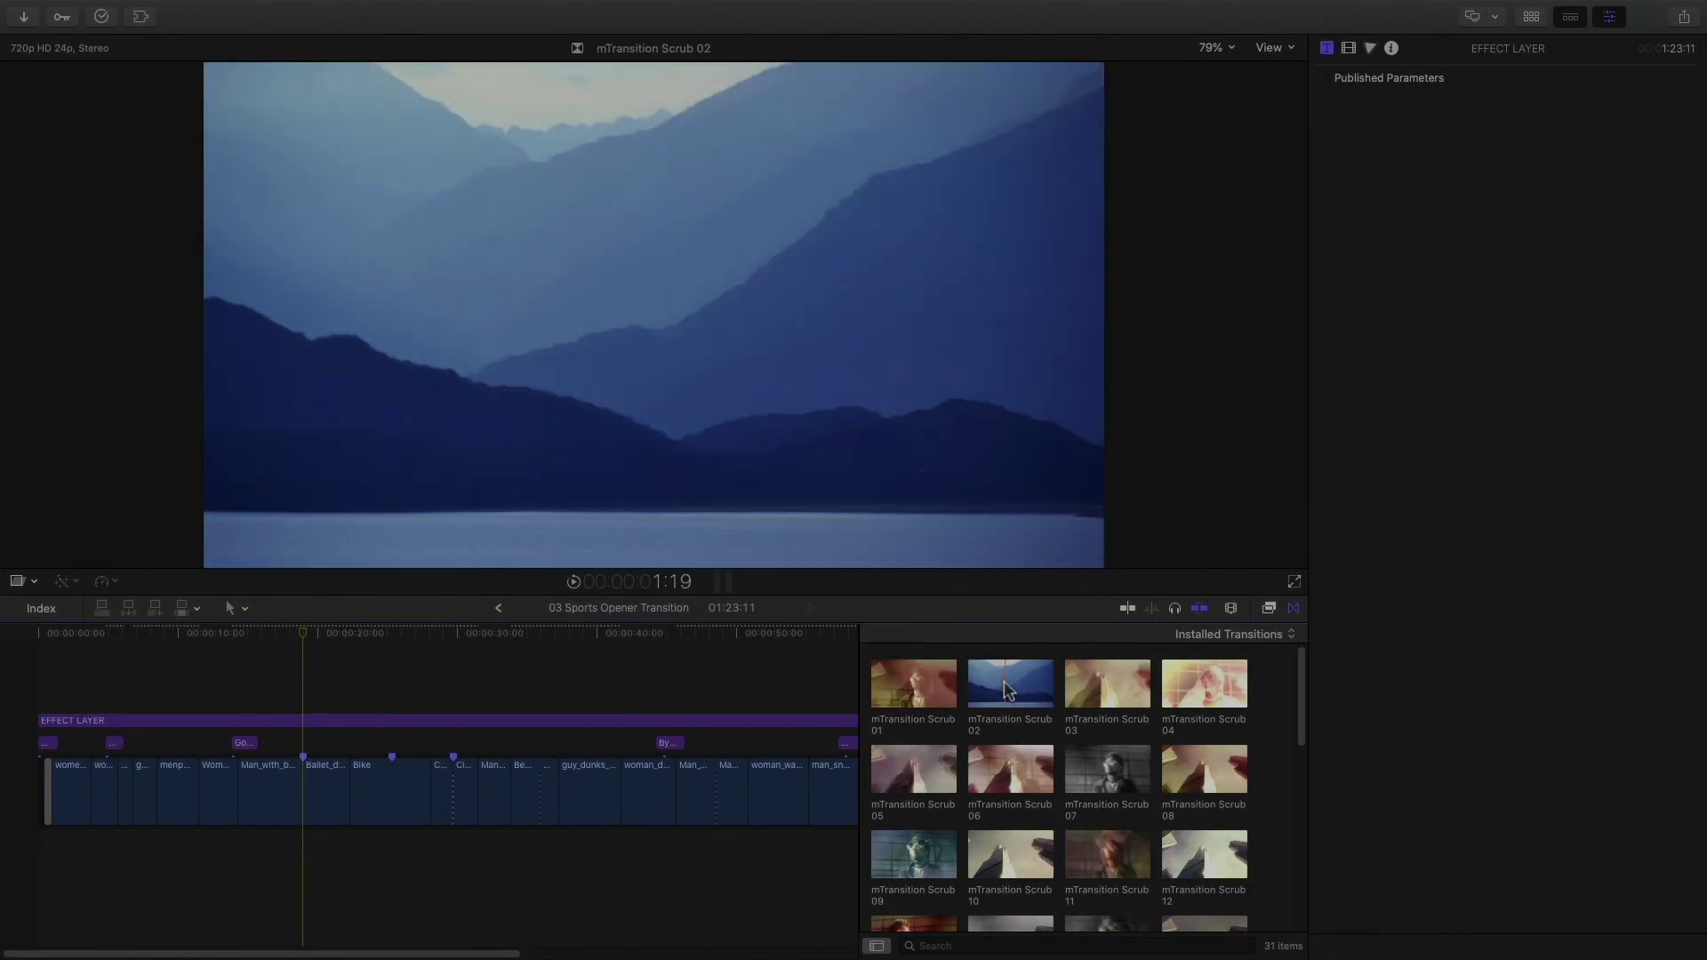
click(336, 767)
scroll(950, 794, down, 3)
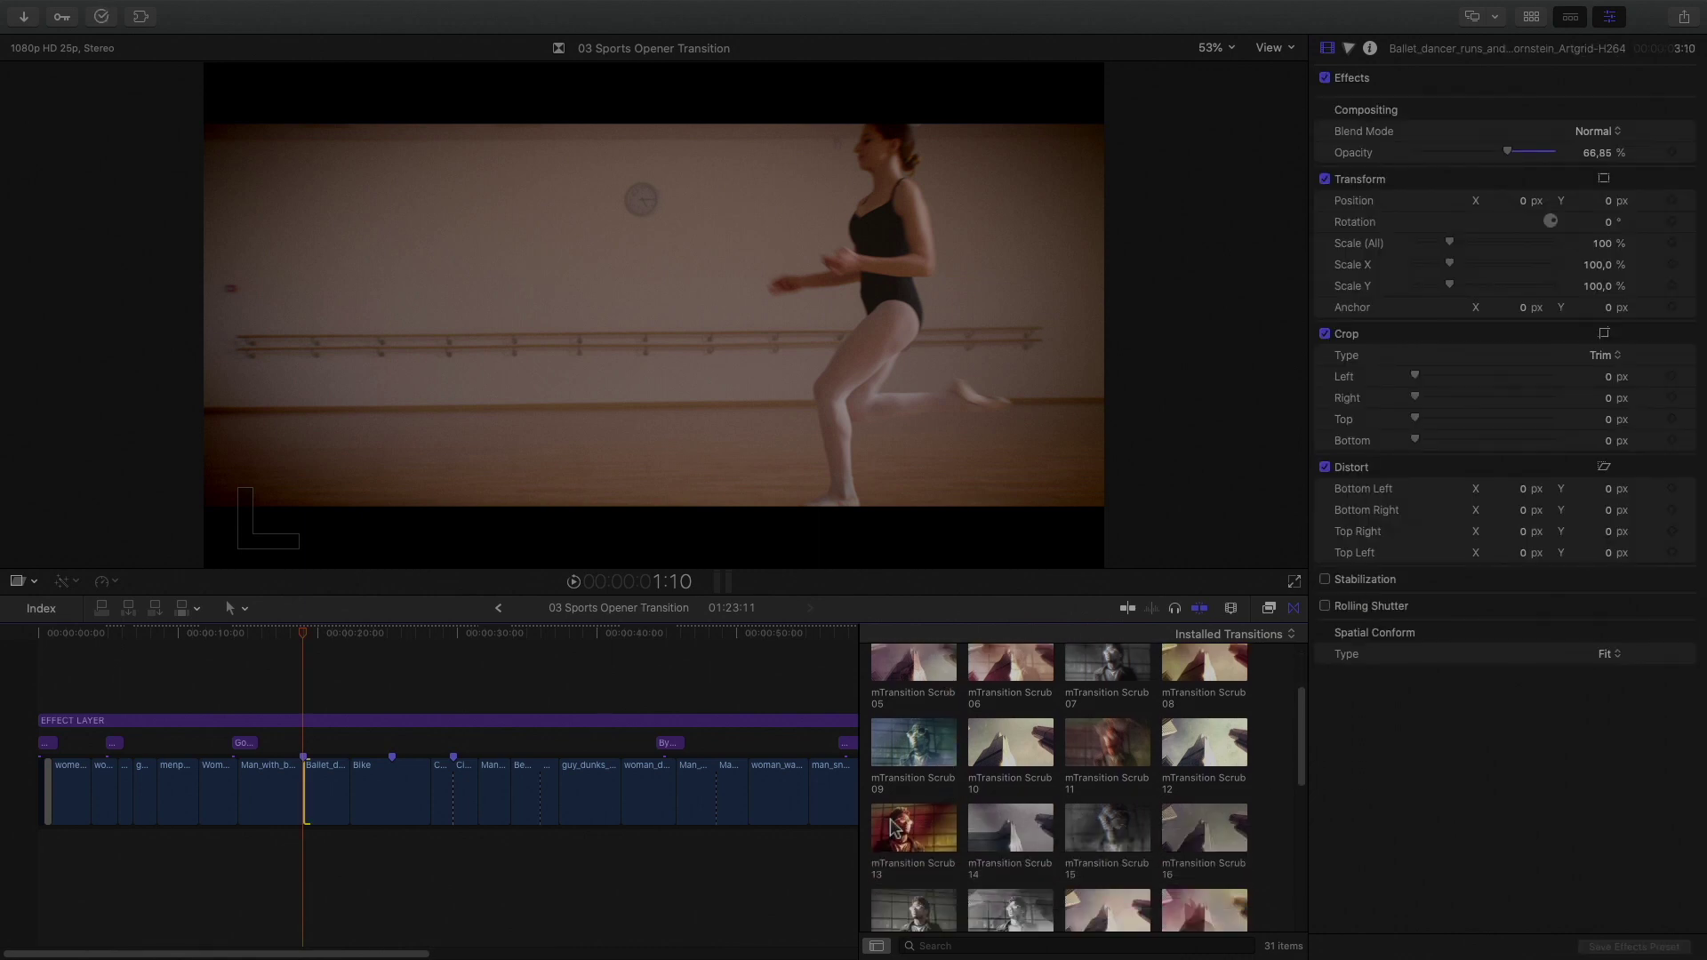
double_click(907, 834)
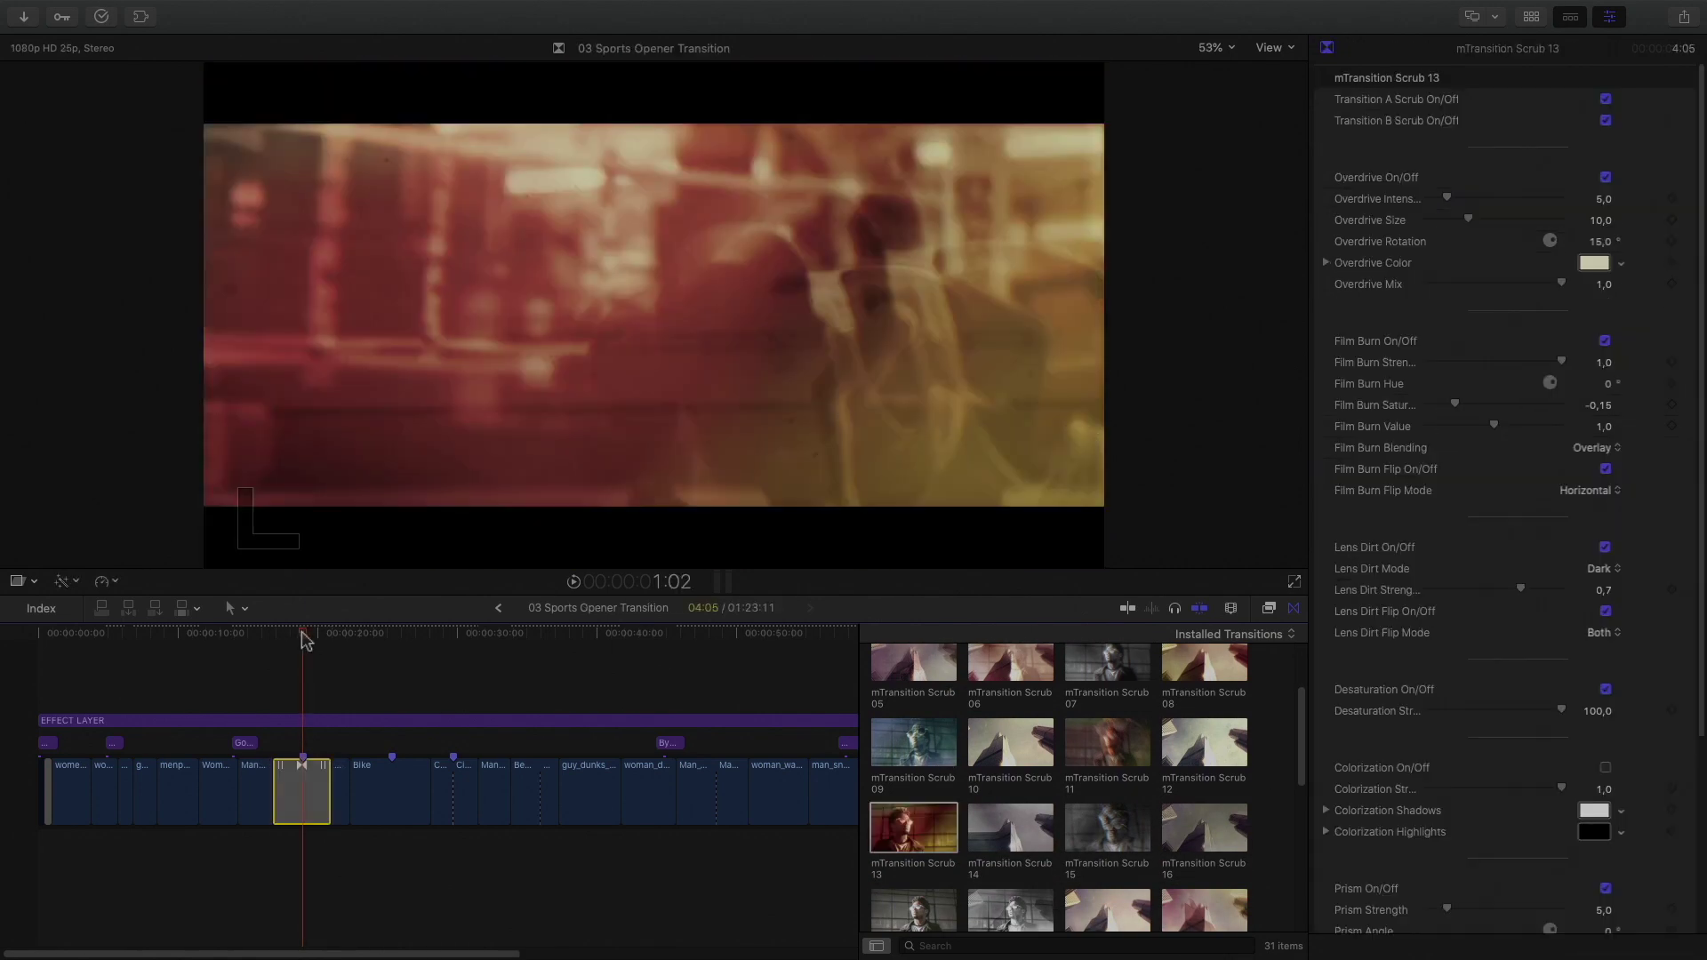
key(space)
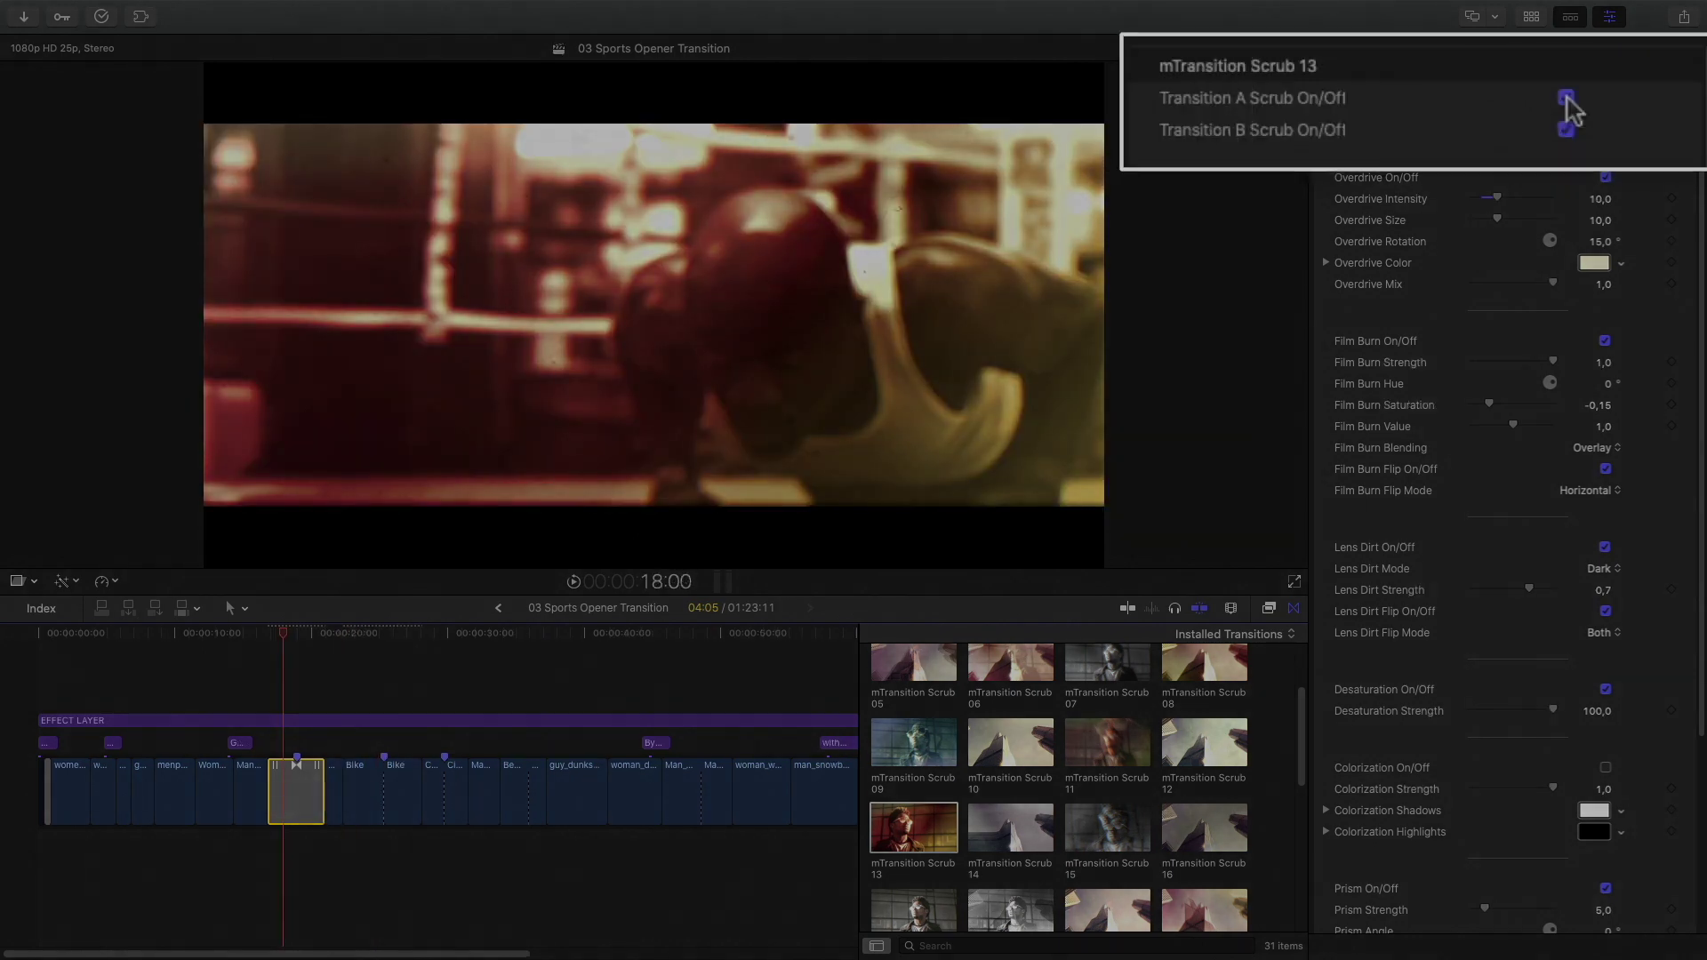
Turn Transition A Scrub, Transition B Scrub and Overdrive off and back on to compare their effect
click(1566, 96)
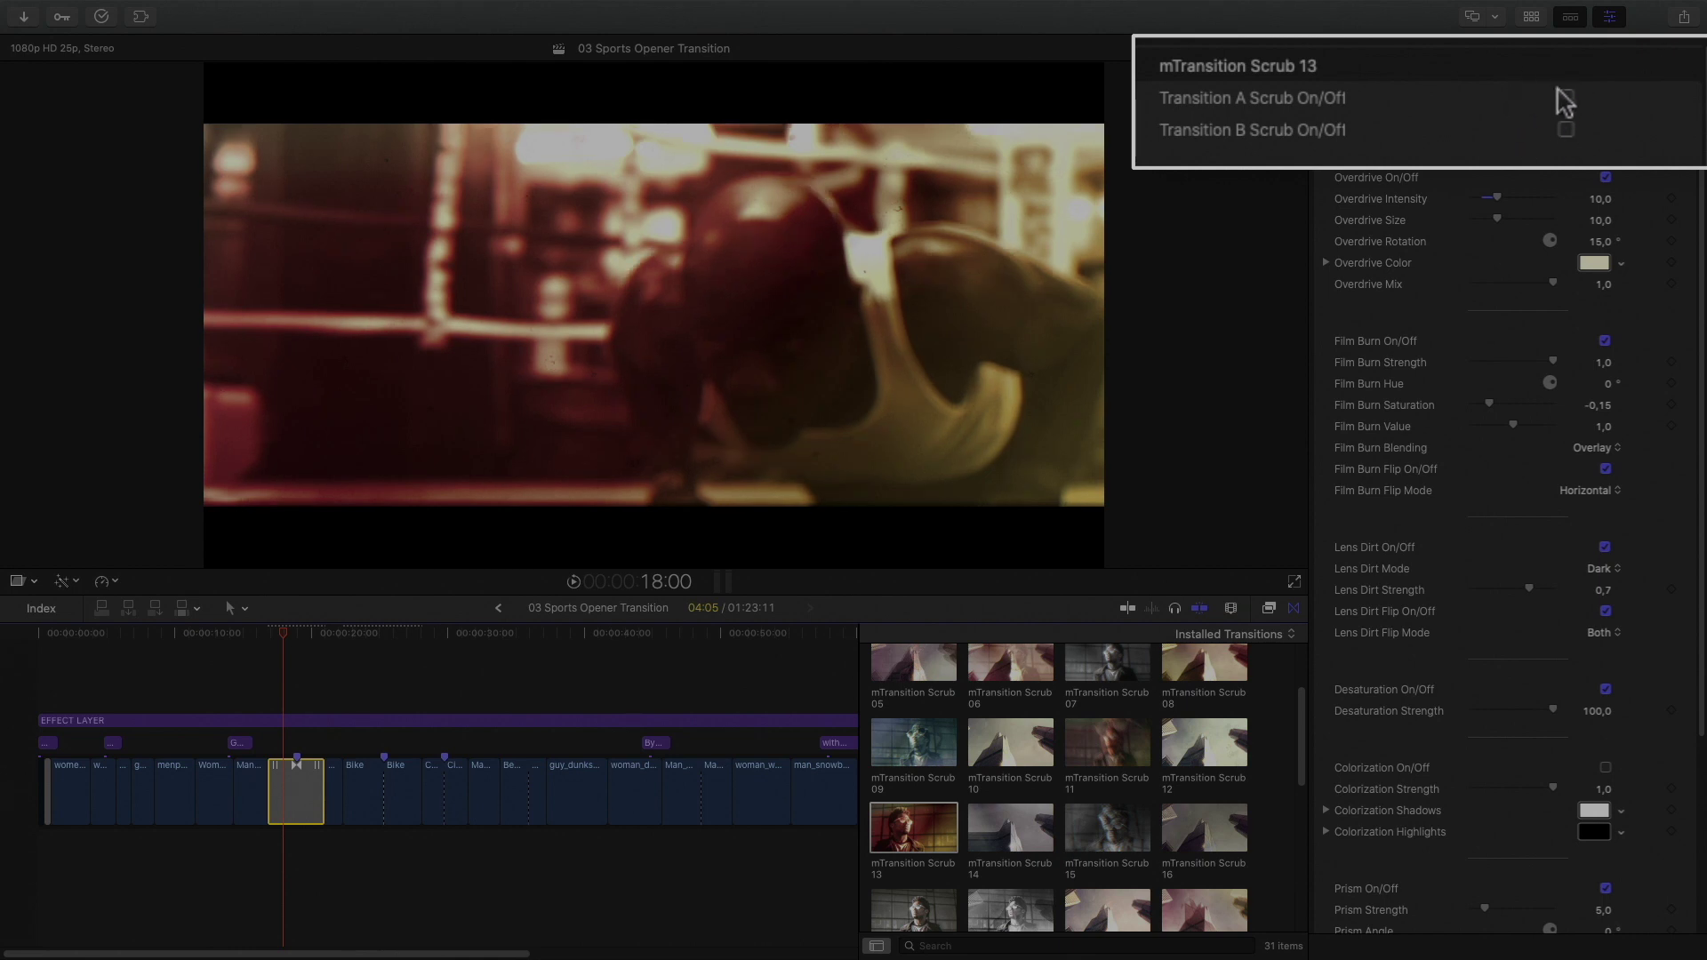
click(1565, 96)
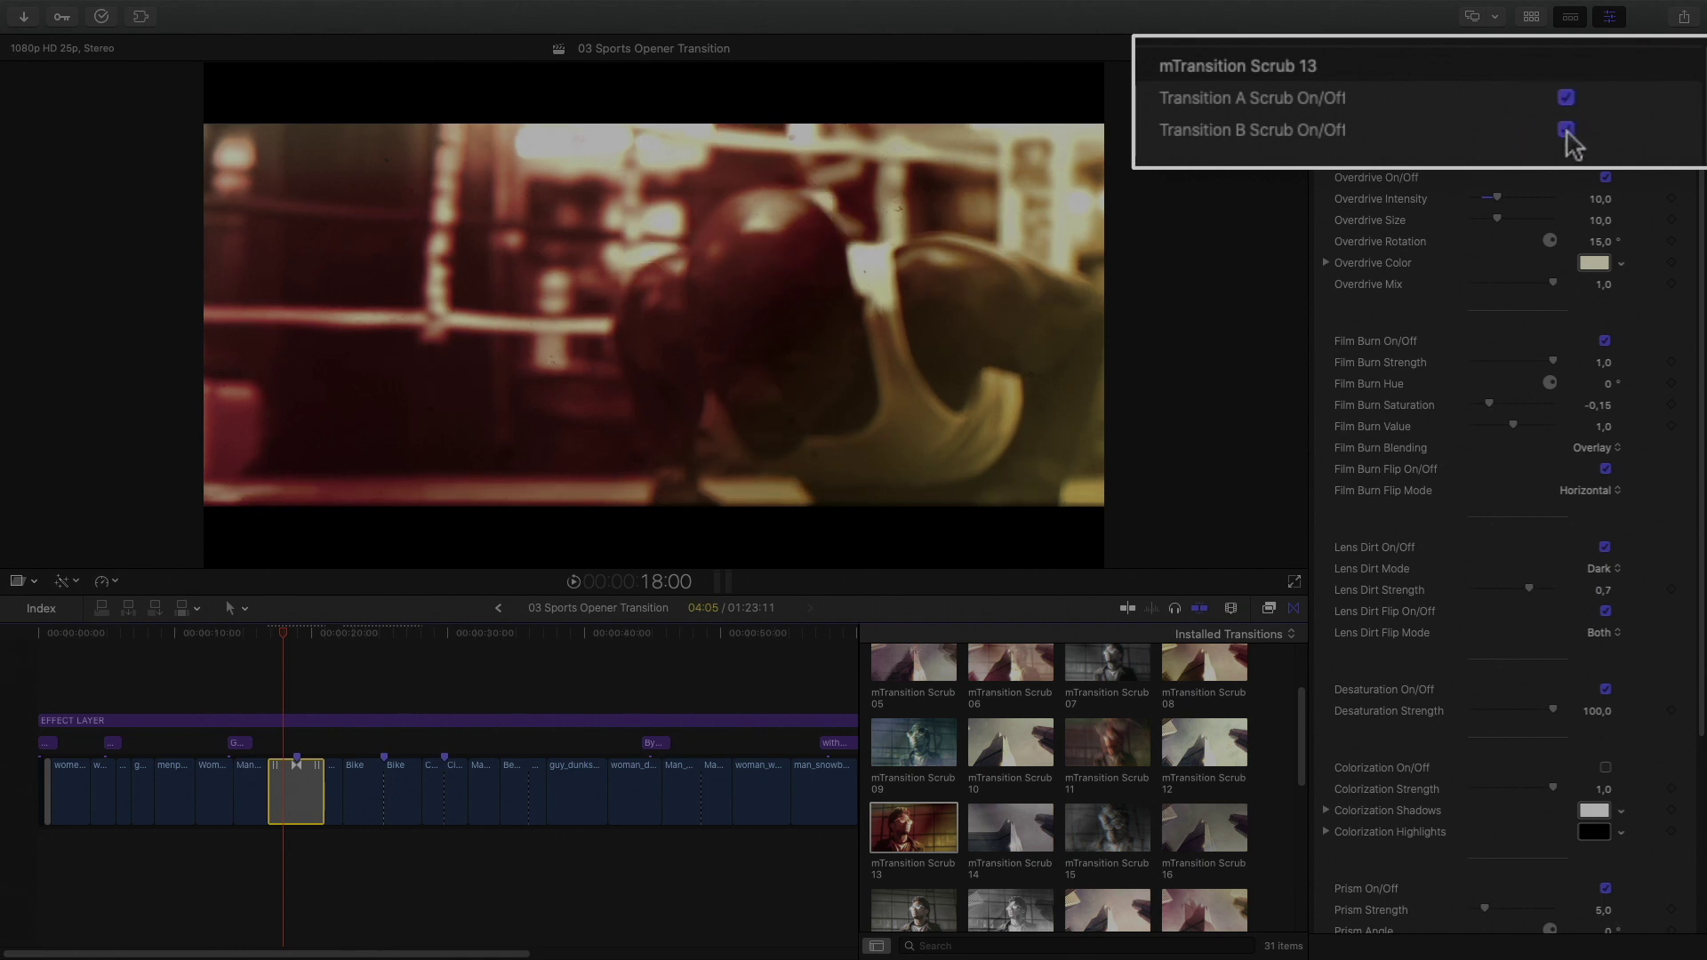
click(1605, 178)
click(1605, 178)
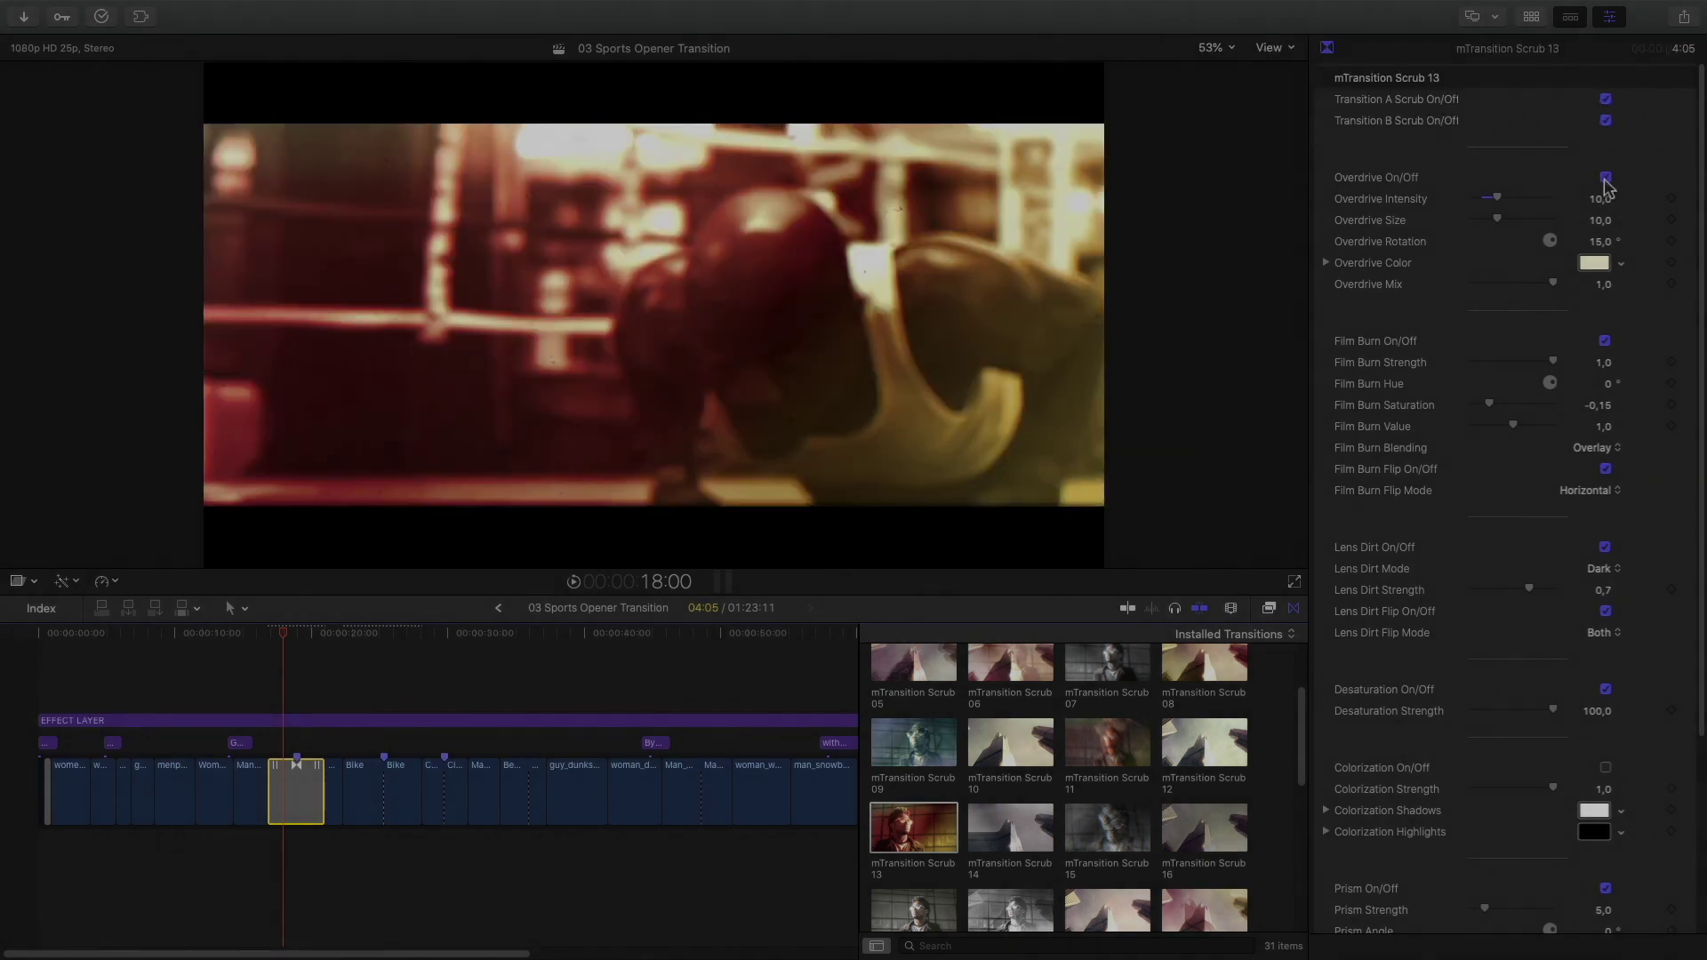
Set the transition's Overdrive Intensity to 20 and its Overdrive Color to a light pink
mouse_move(1527, 205)
mouse_down()
mouse_move(1463, 199)
mouse_move(1540, 208)
mouse_up()
click(1593, 262)
mouse_move(1192, 392)
mouse_down()
mouse_move(1230, 408)
mouse_move(1195, 411)
mouse_up()
click(1593, 262)
Turn the transition's Film Burn and Lens Dirt off and back on to compare their effect
click(1604, 340)
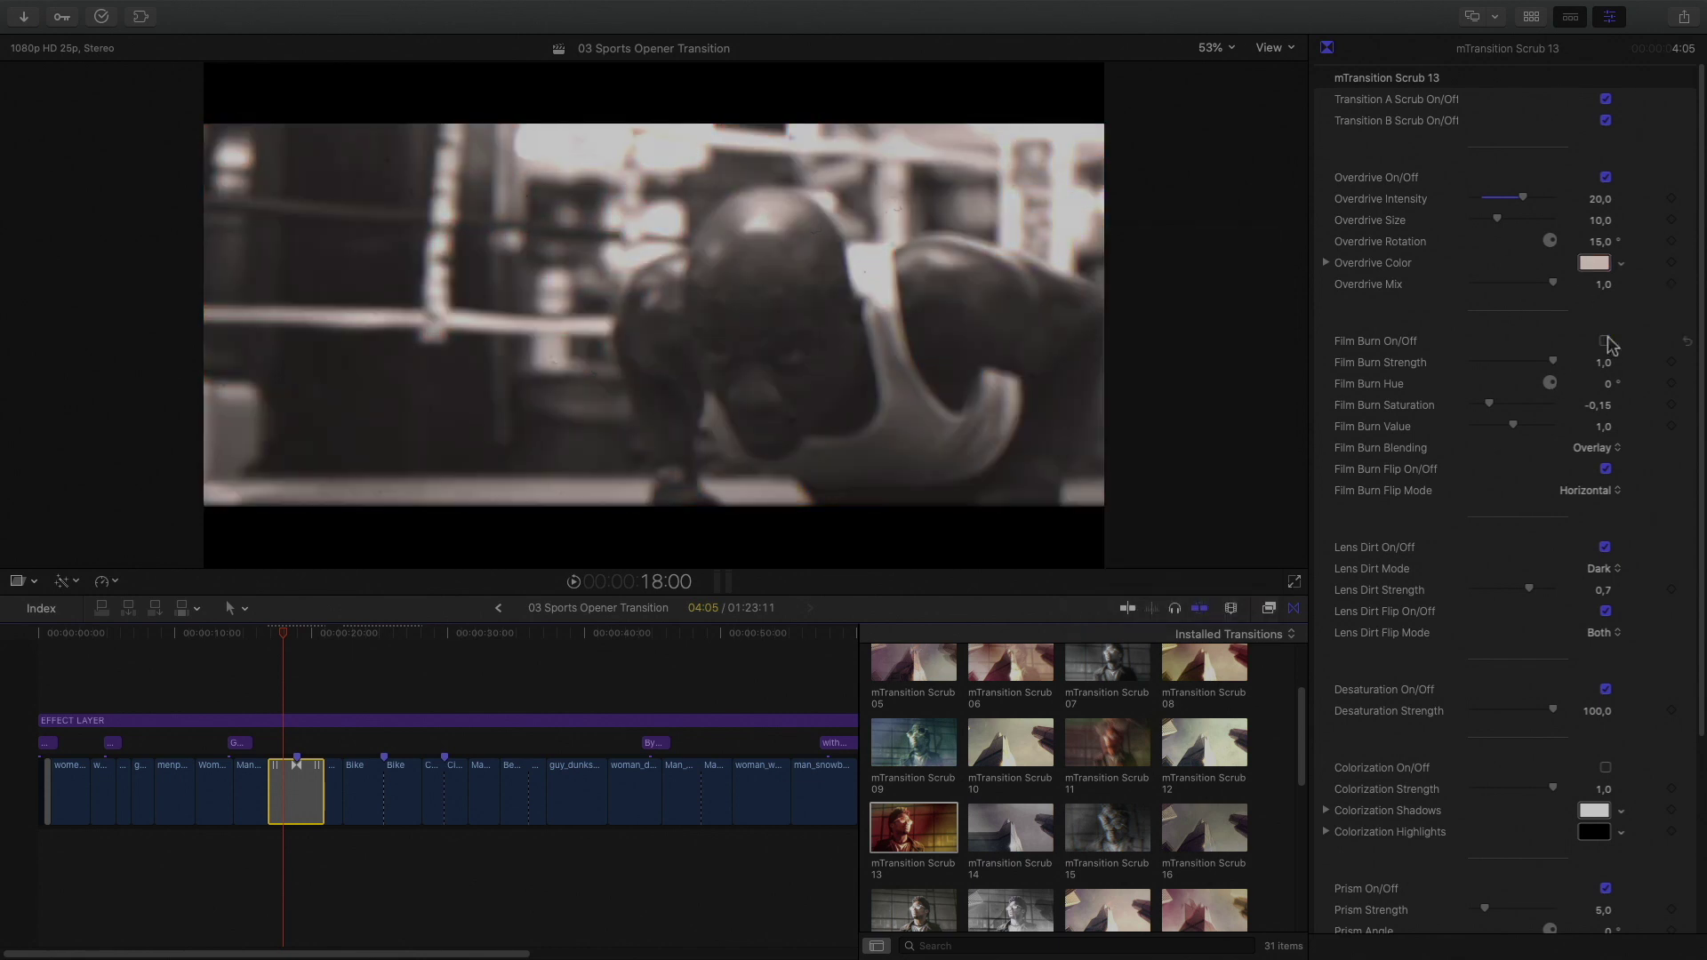
click(1604, 340)
scroll(1600, 347, down, 5)
click(1605, 338)
click(1605, 337)
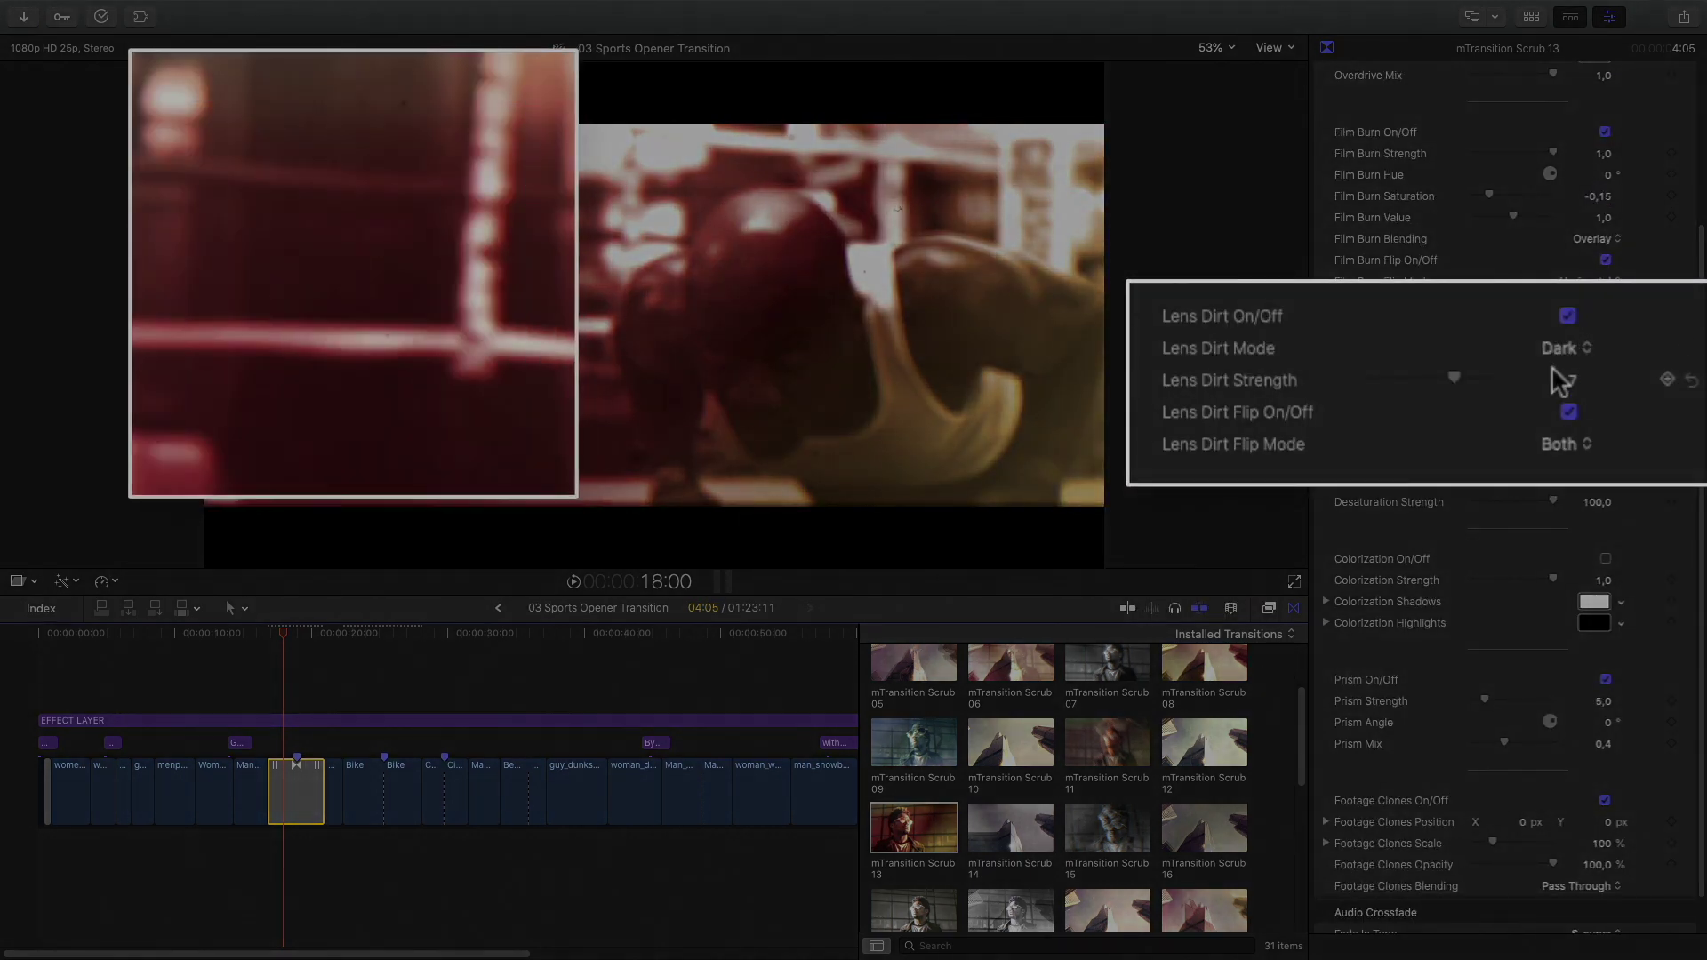
Play through the Bike clip and split it near 25:09 as the rider balances on one wheel
click(1561, 373)
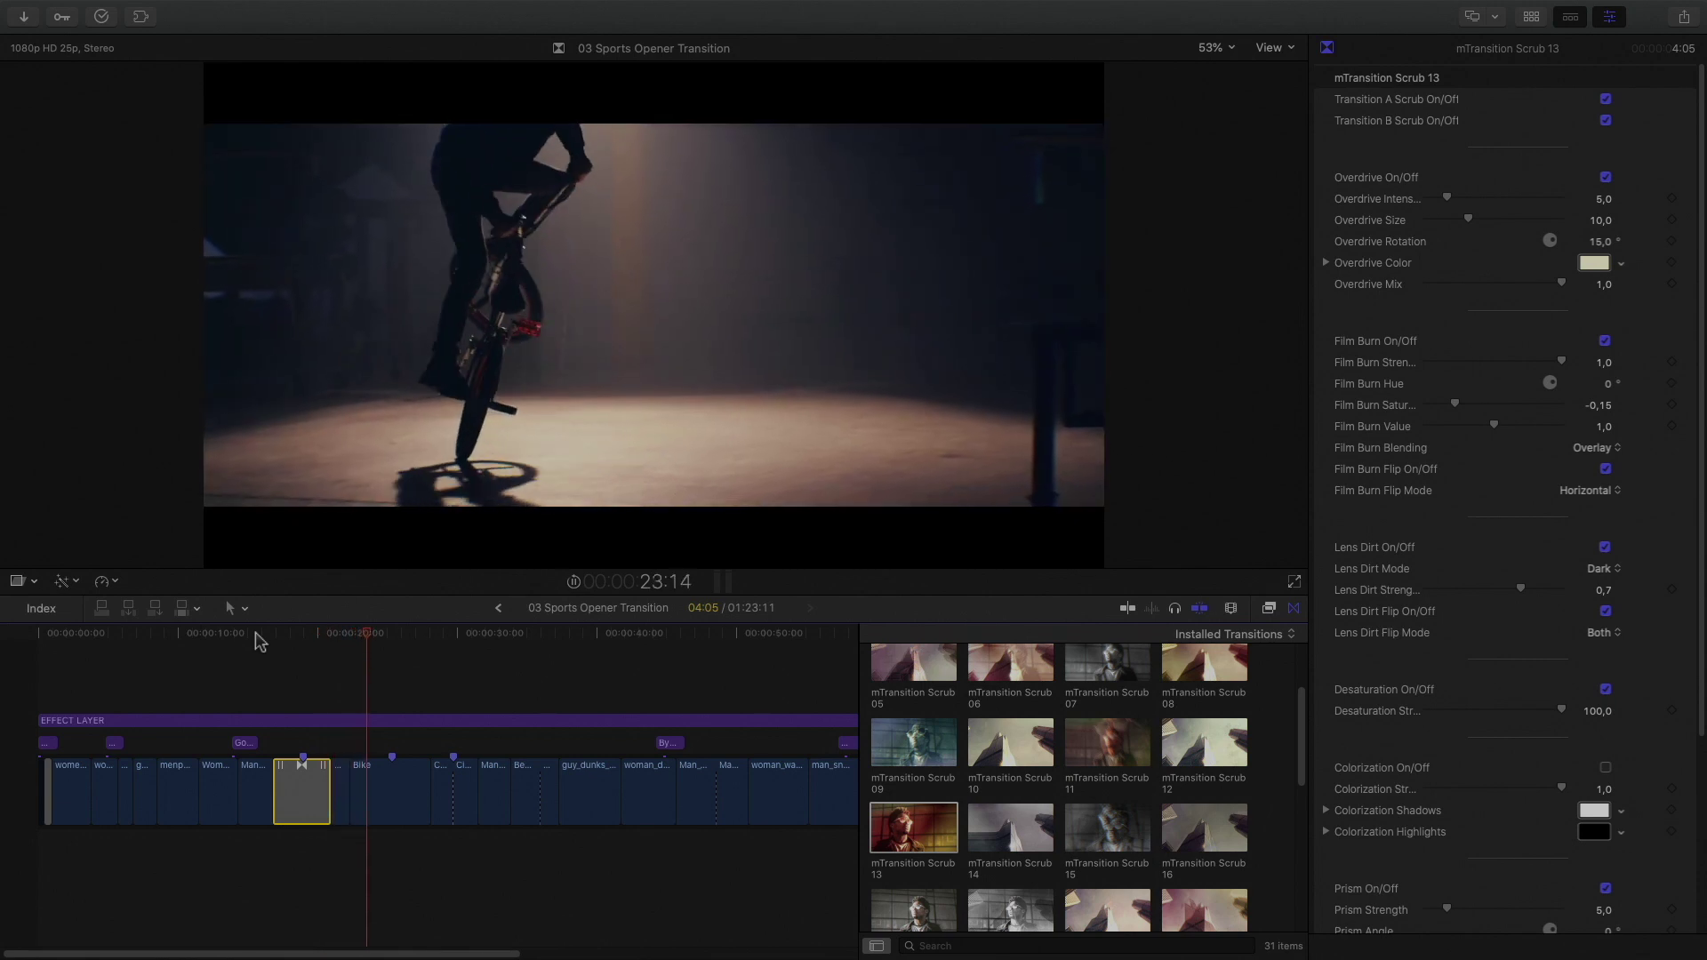
key(space)
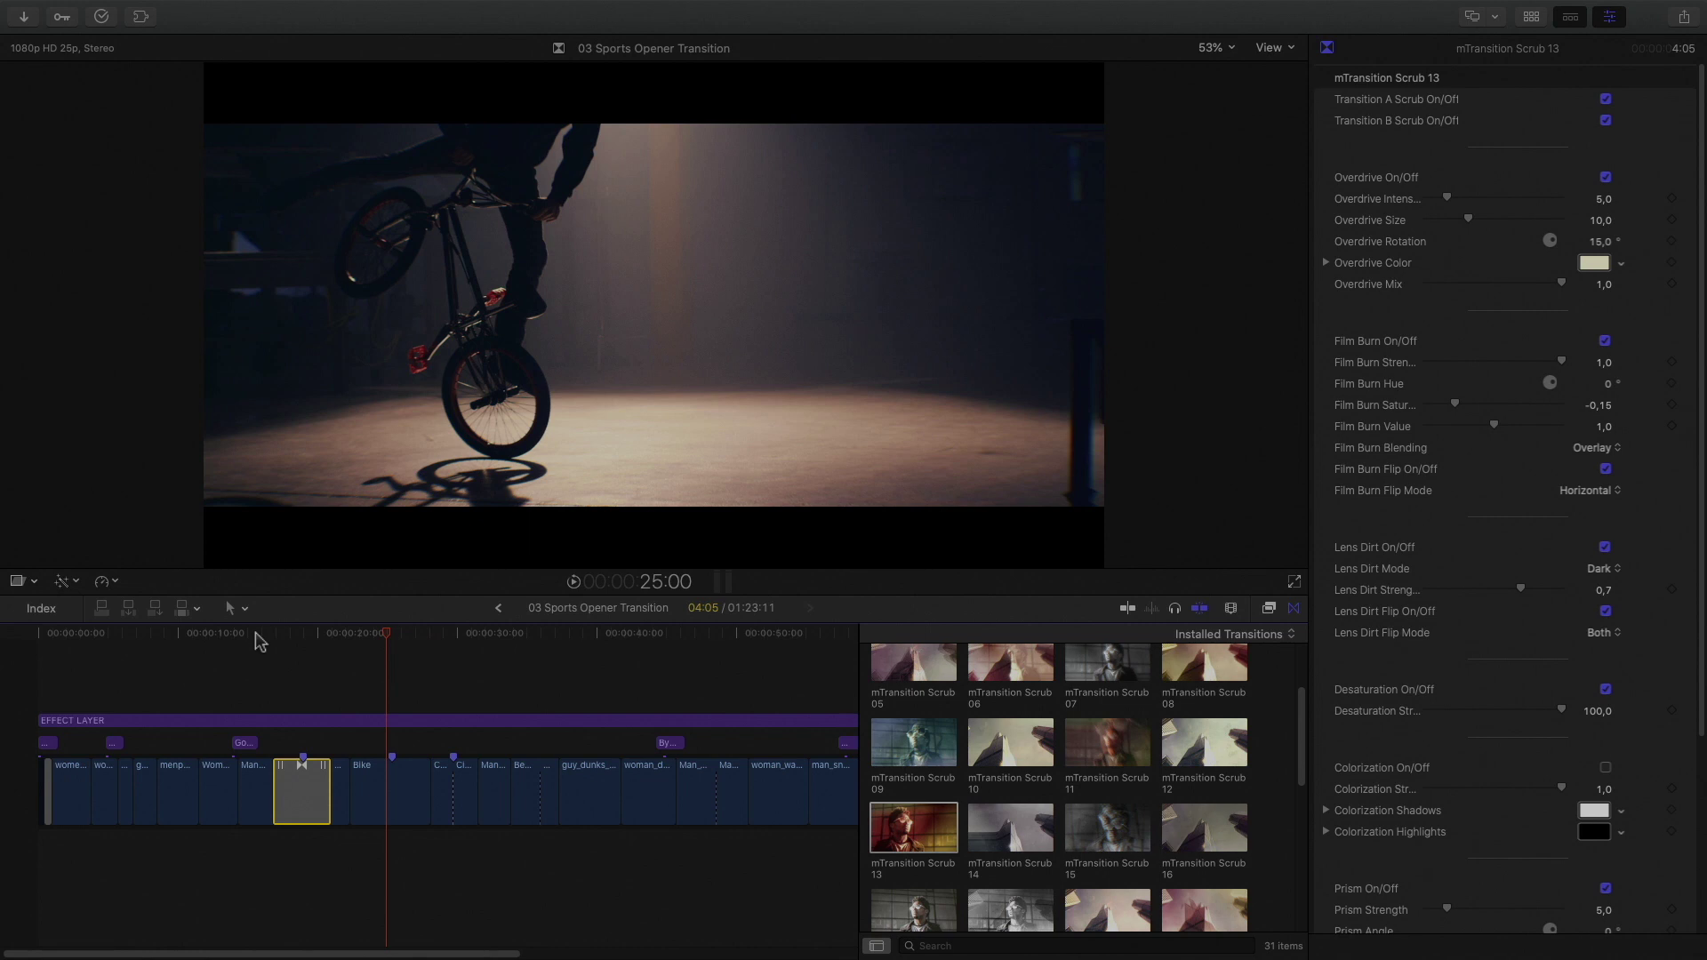
drag(385, 633, 357, 633)
key(space)
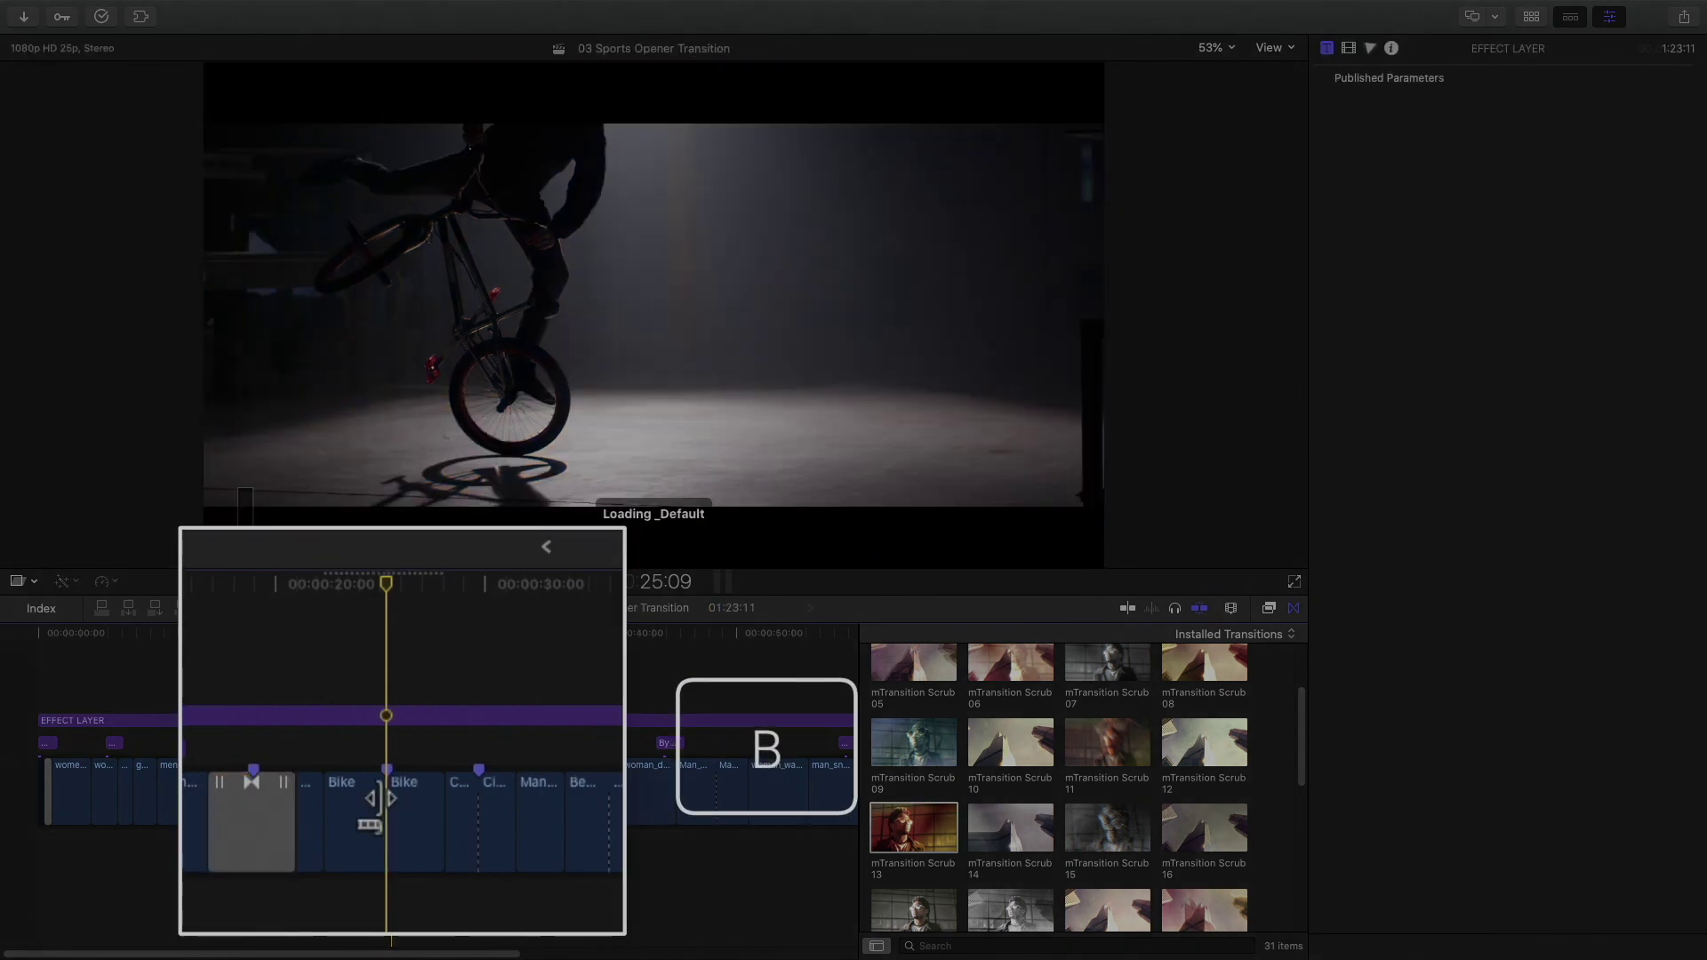
Apply the mTransition Scrub 04 transition to the cut between the two Bike clips and play it back
click(381, 823)
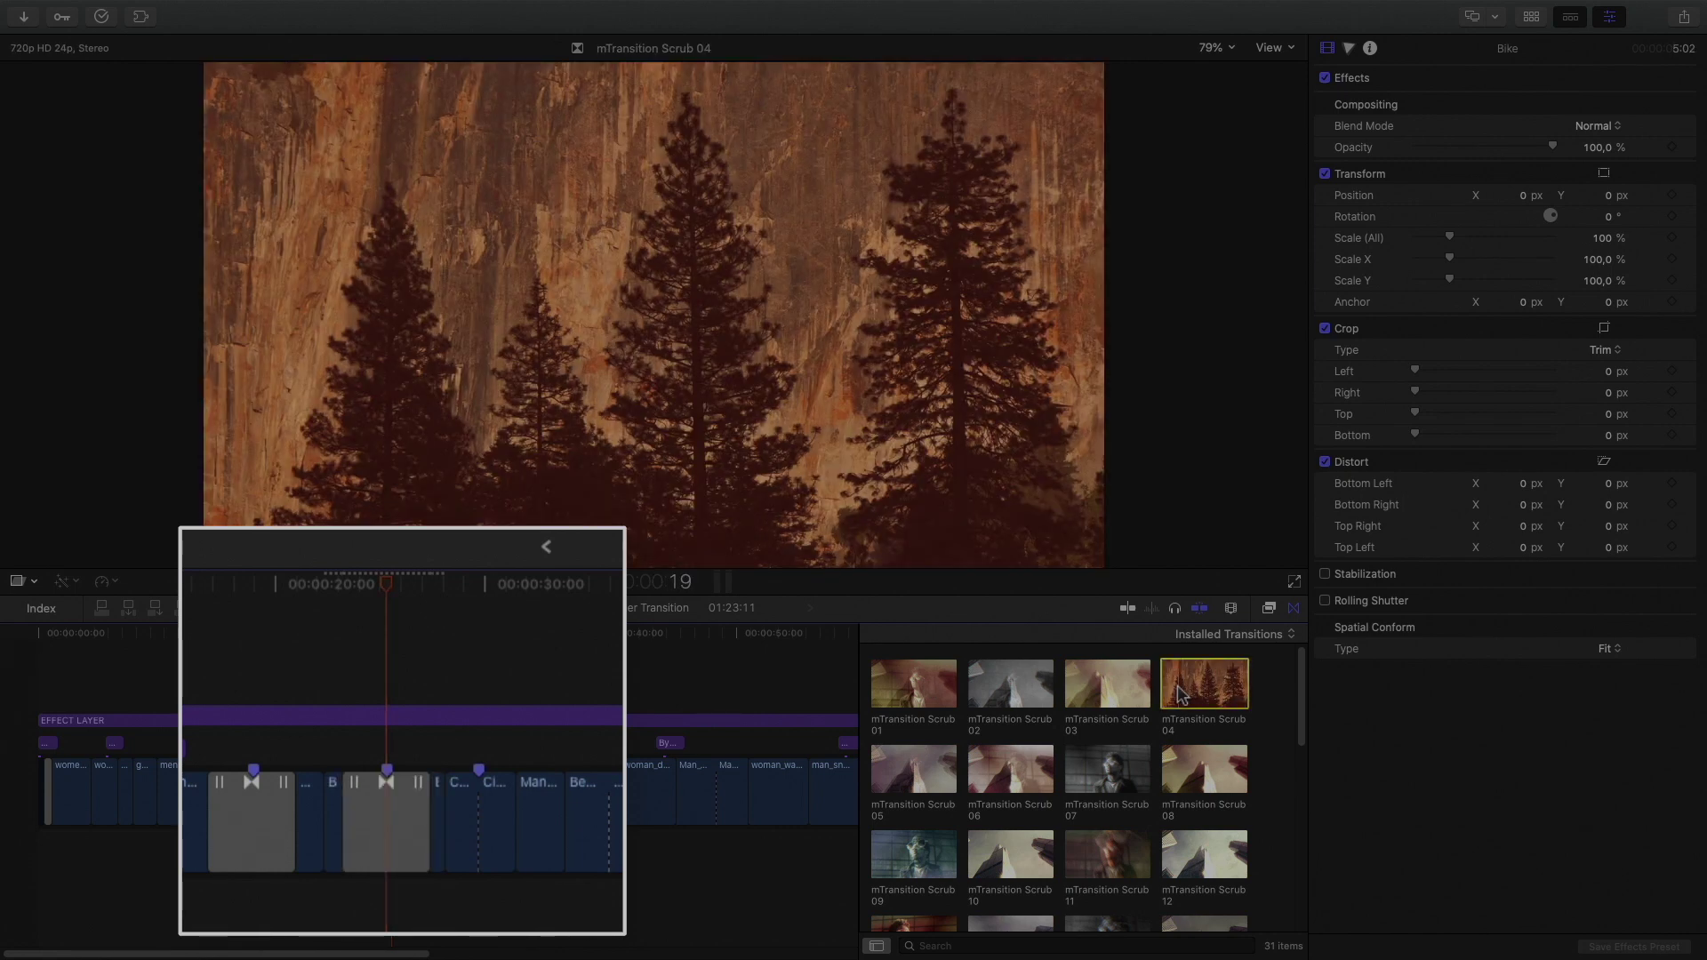
drag(388, 632, 343, 632)
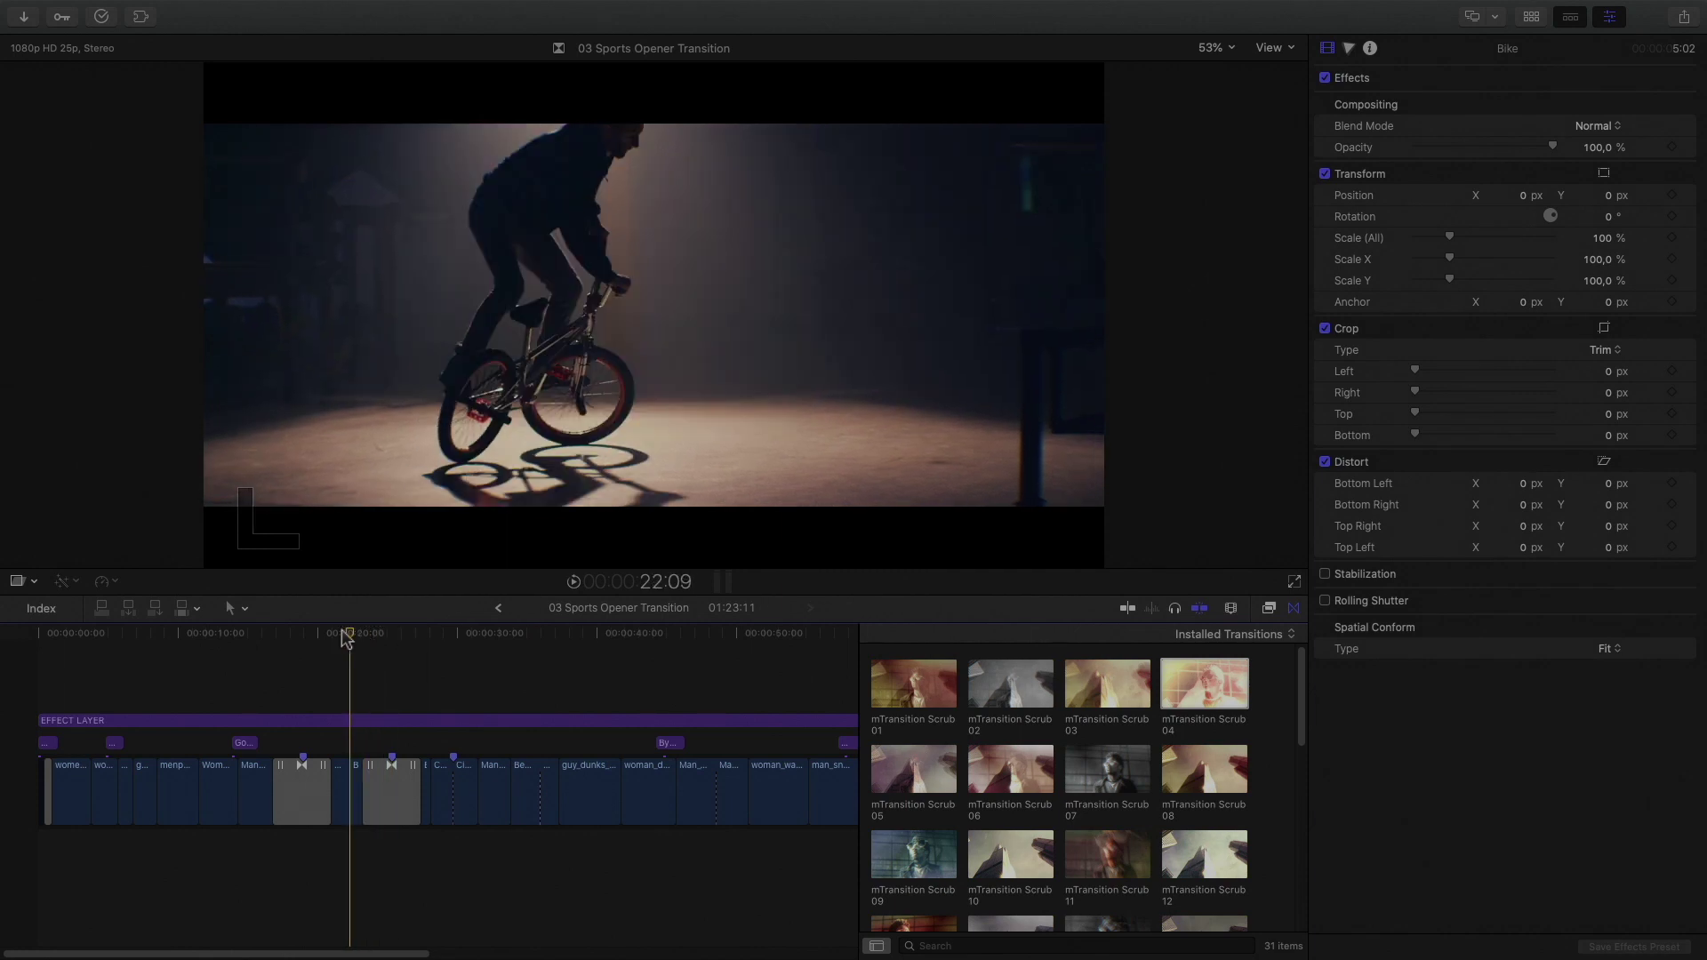
key(space)
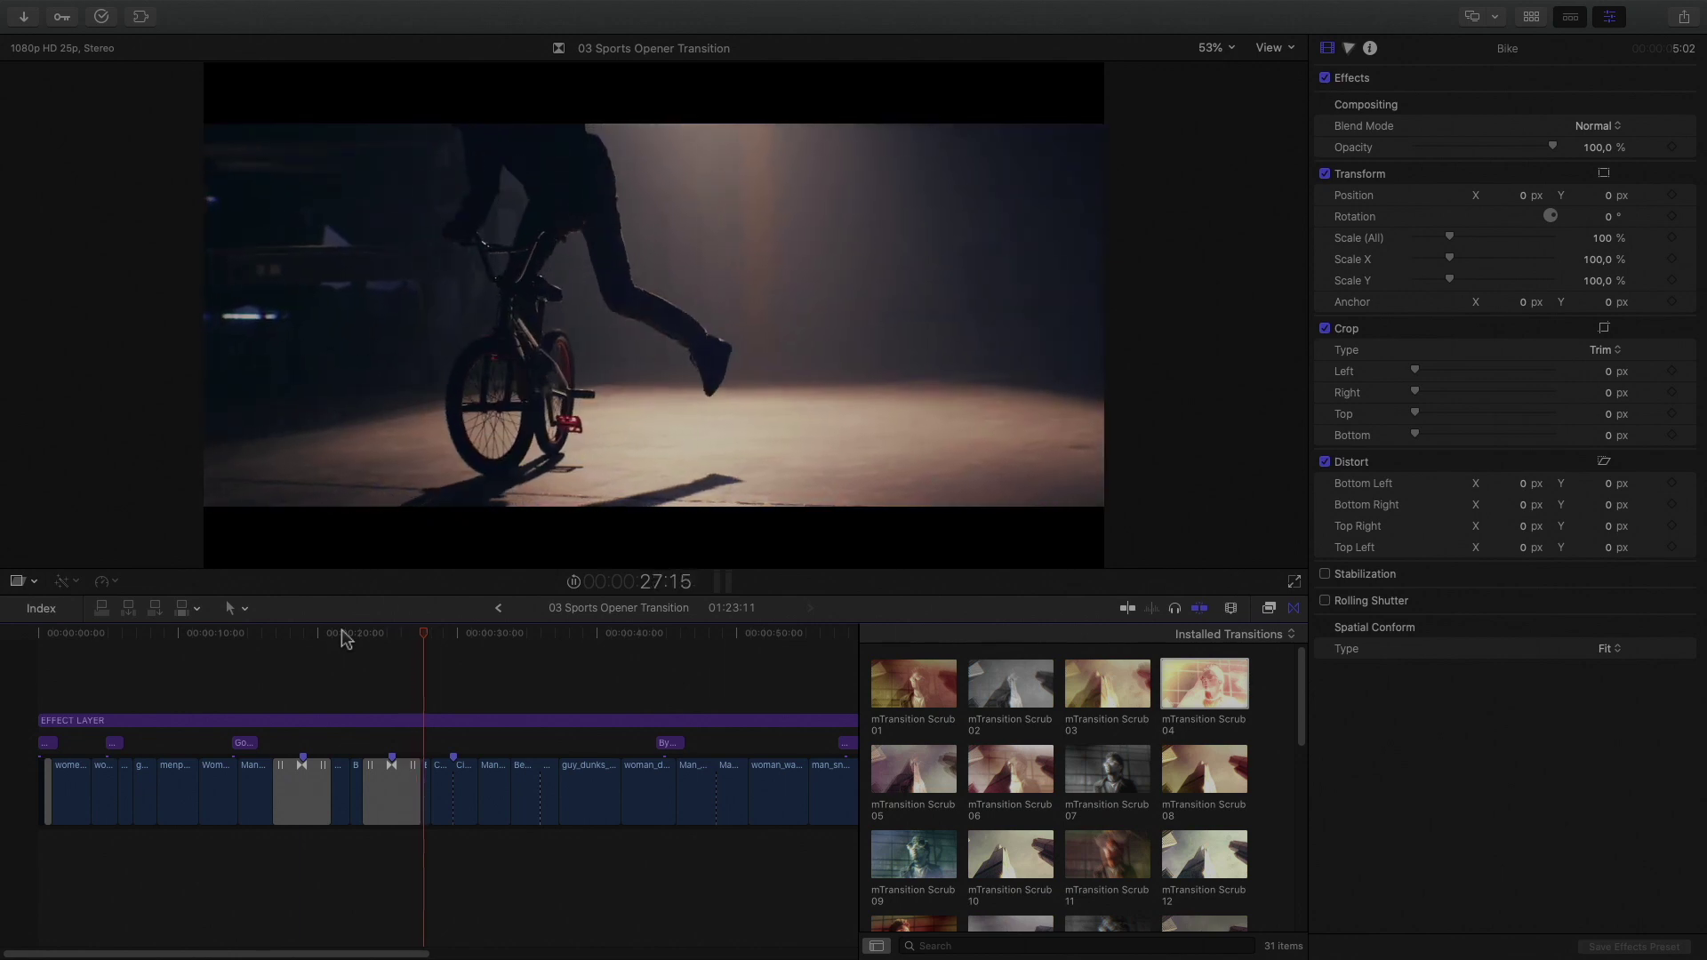
key(space)
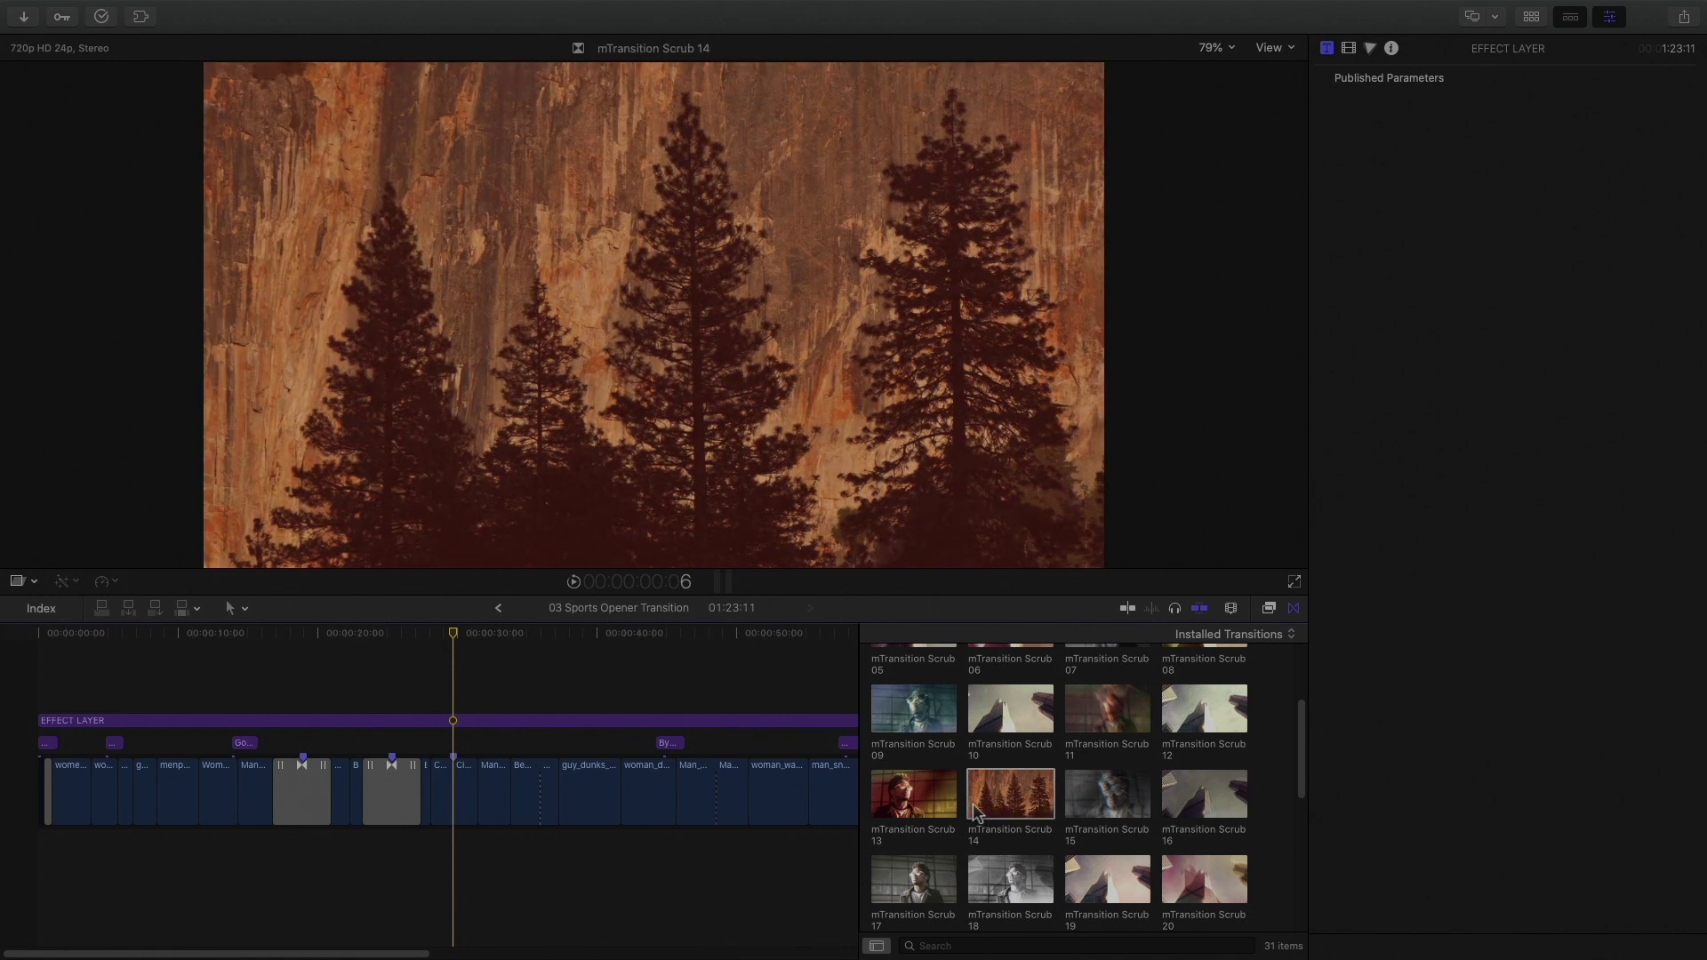
Apply the mTransition Scrub 14 transition to the cut between the two Circle clips
click(983, 804)
click(455, 795)
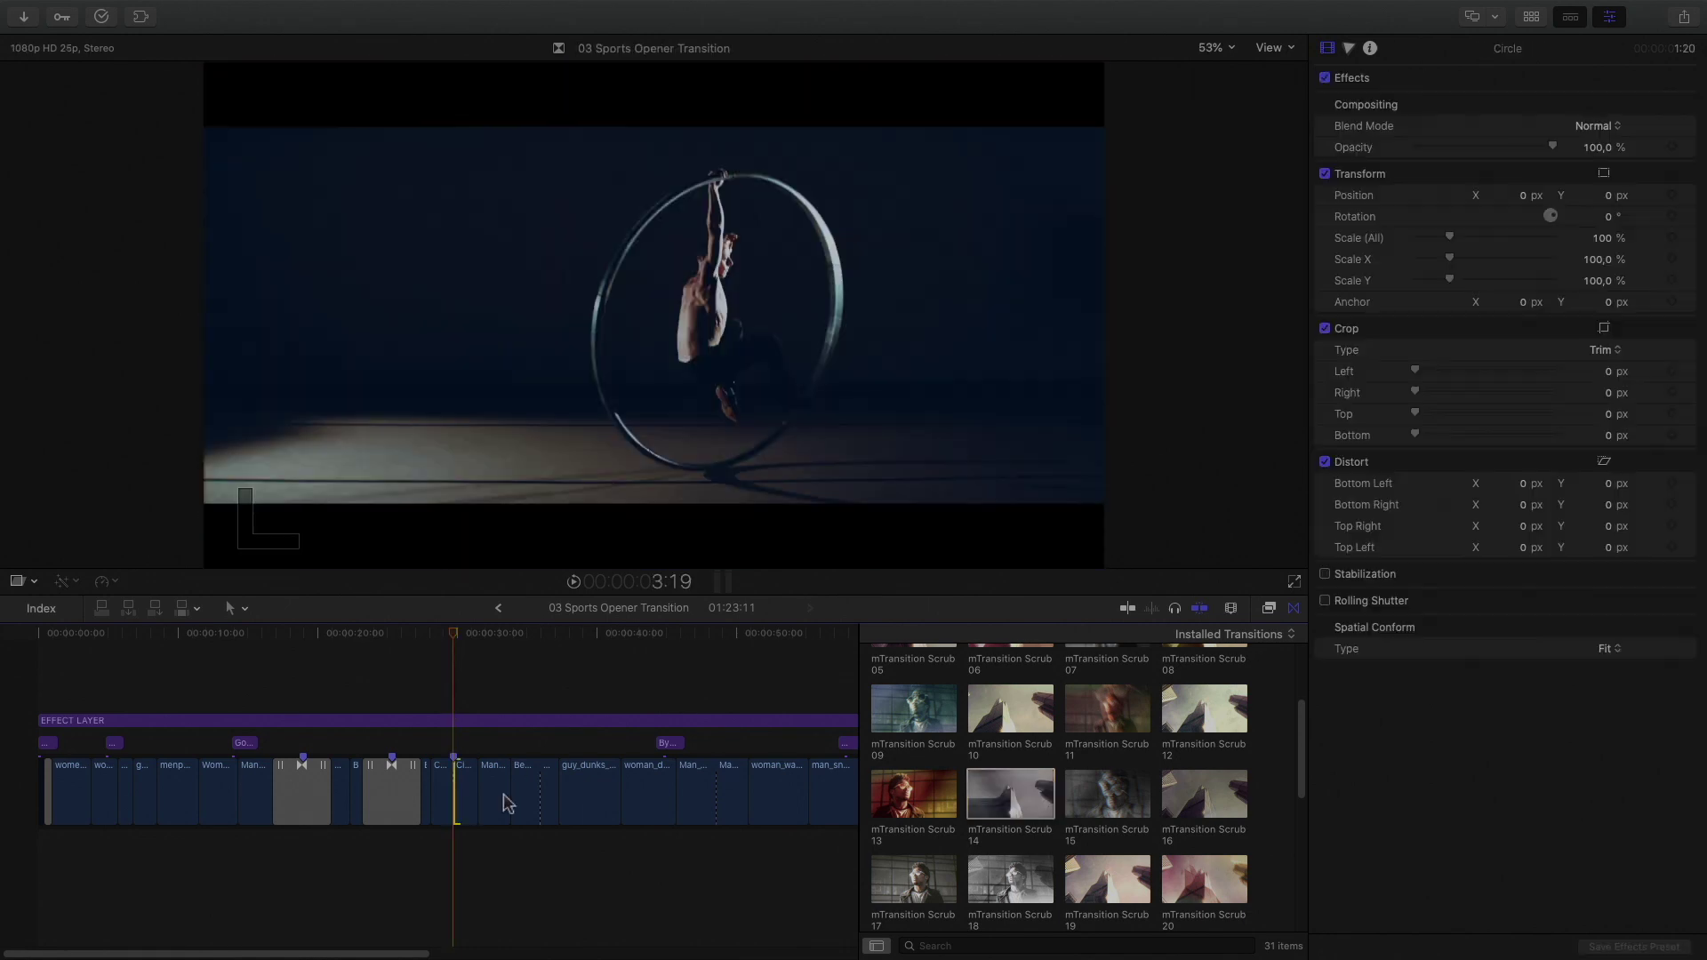
double_click(1007, 809)
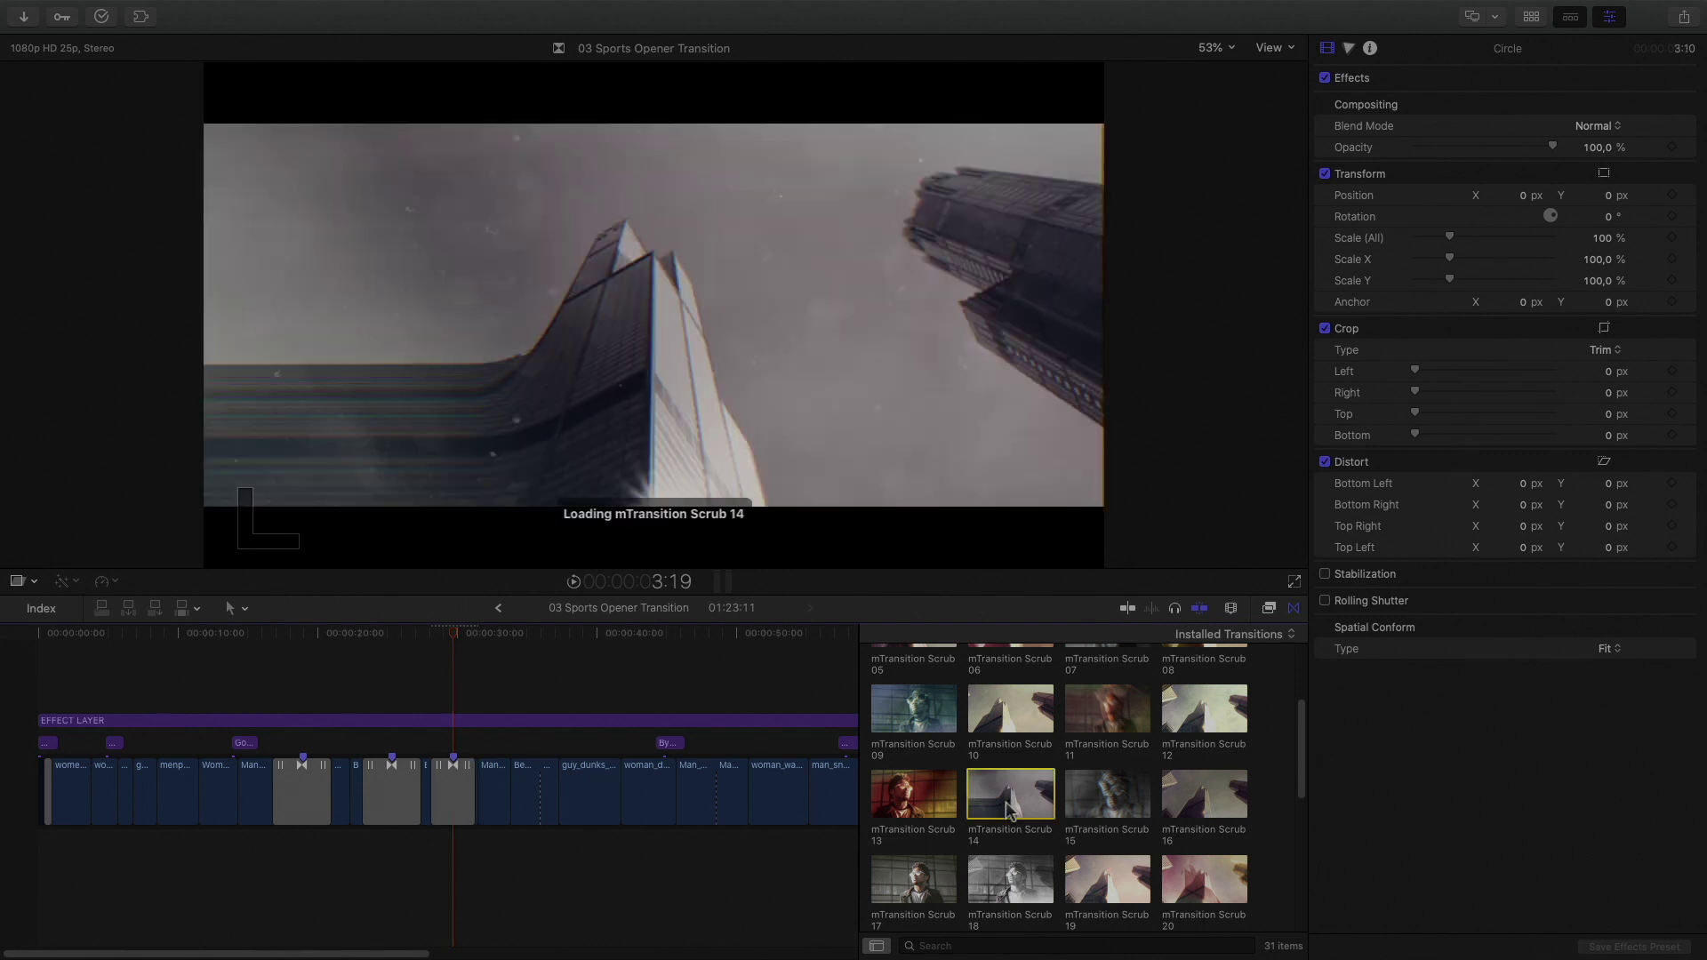
Turn Colorization off for the Scrub 14 transition and set its Lens Dirt Strength to 0.5
click(452, 791)
click(1604, 580)
scroll(1506, 500, up, 3)
drag(1552, 502, 1512, 504)
Set the Scrub 14 transition's Overdrive Color to a light orange and its Overdrive Mix to 0.7
scroll(1512, 504, up, 3)
click(1594, 261)
click(1204, 394)
drag(1554, 281, 1529, 282)
Turn Desaturation on for the Scrub 14 transition with a Desaturation Strength of 18.4
scroll(1462, 202, down, 1)
scroll(1608, 544, down, 3)
click(1606, 541)
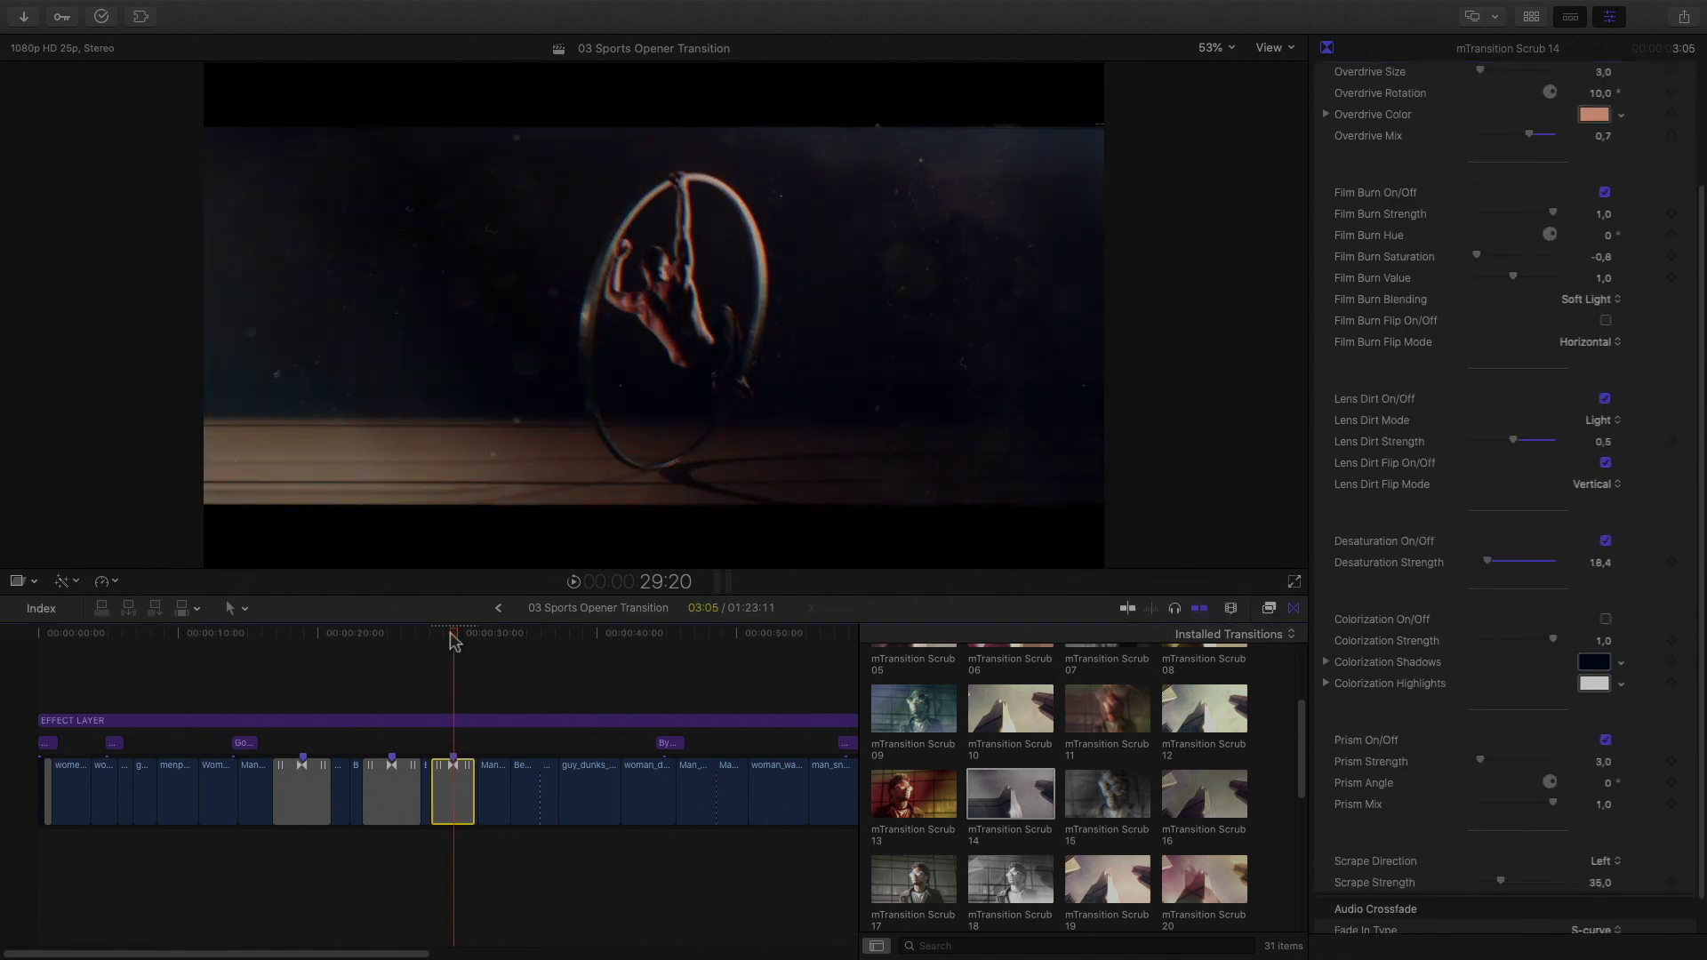
Set the transition's Scrape Direction to Right and Scrape Strength to 56.8, and play back the result
scroll(1502, 854, down, 1)
drag(1500, 844, 1435, 849)
click(1562, 841)
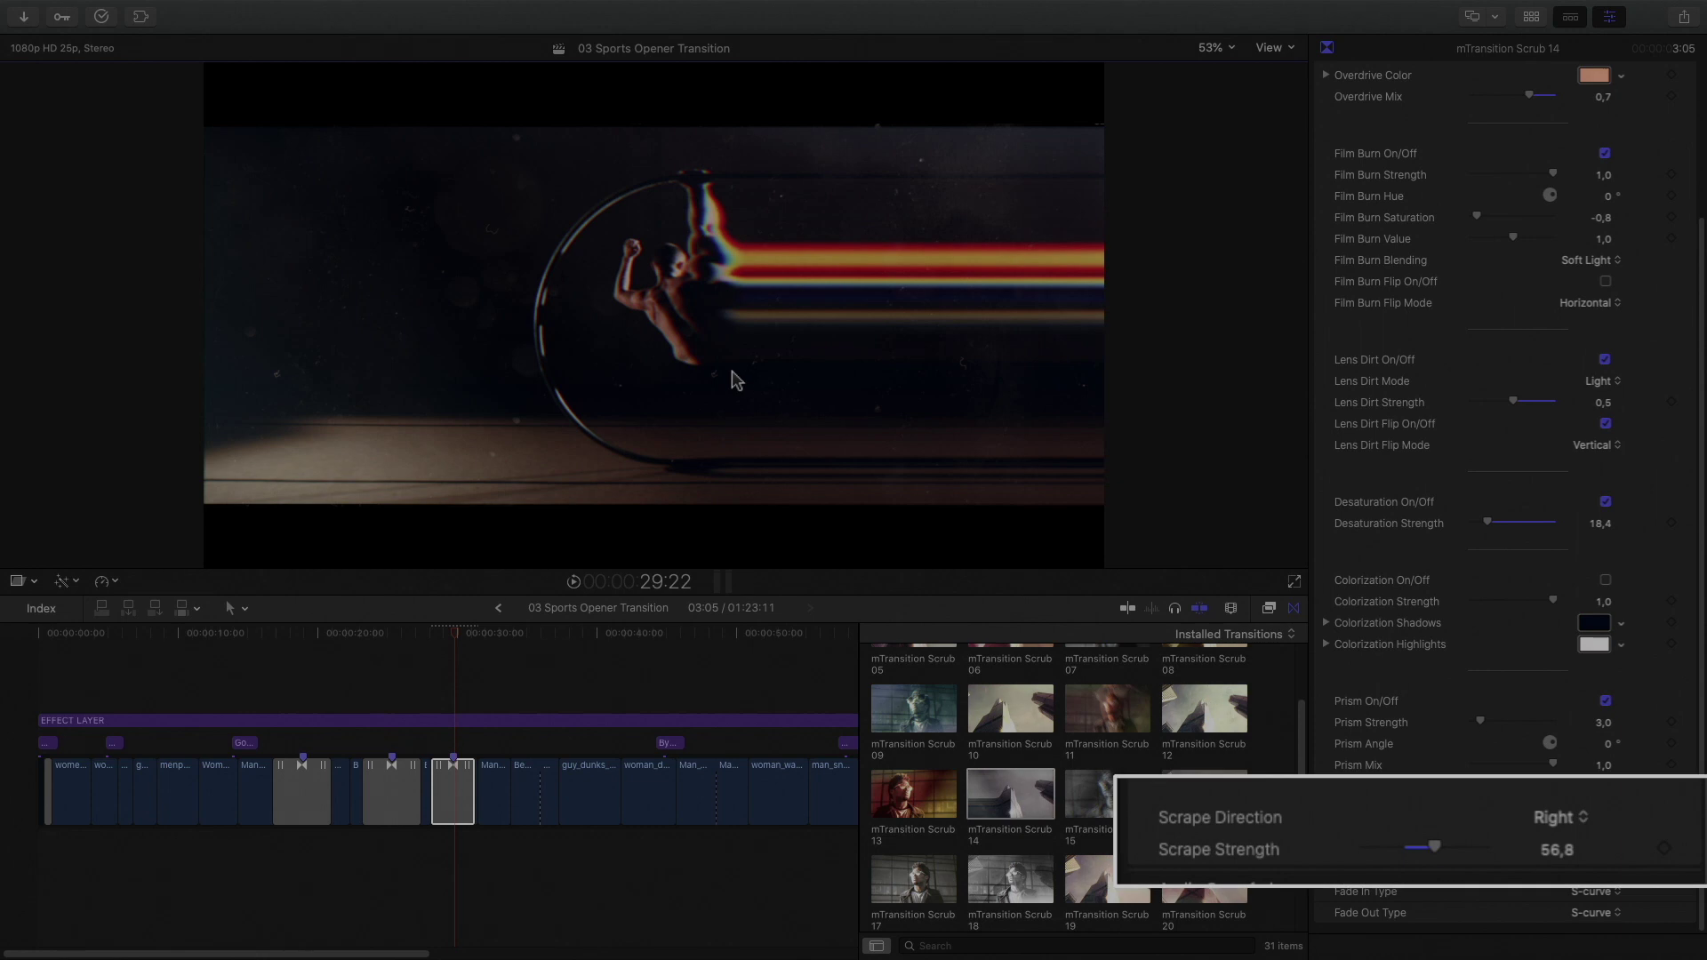
key(j)
key(space)
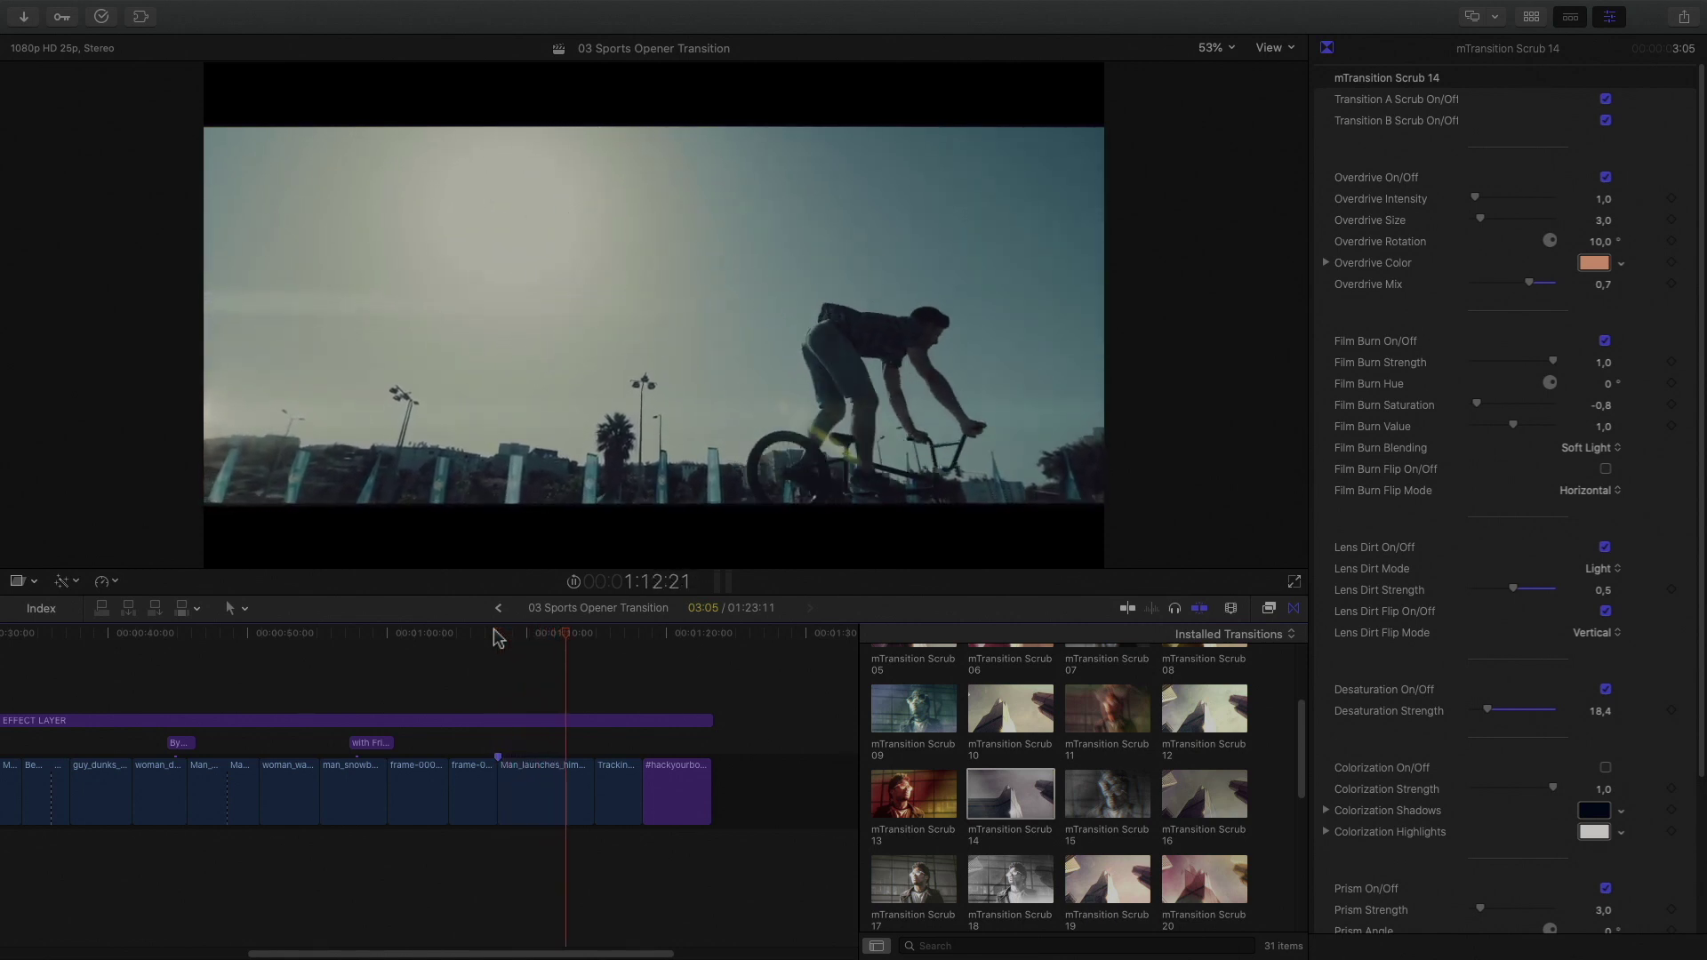
Split the Man_launches_himself_into_air_with_bike clip while the rider is in mid-air
key(space)
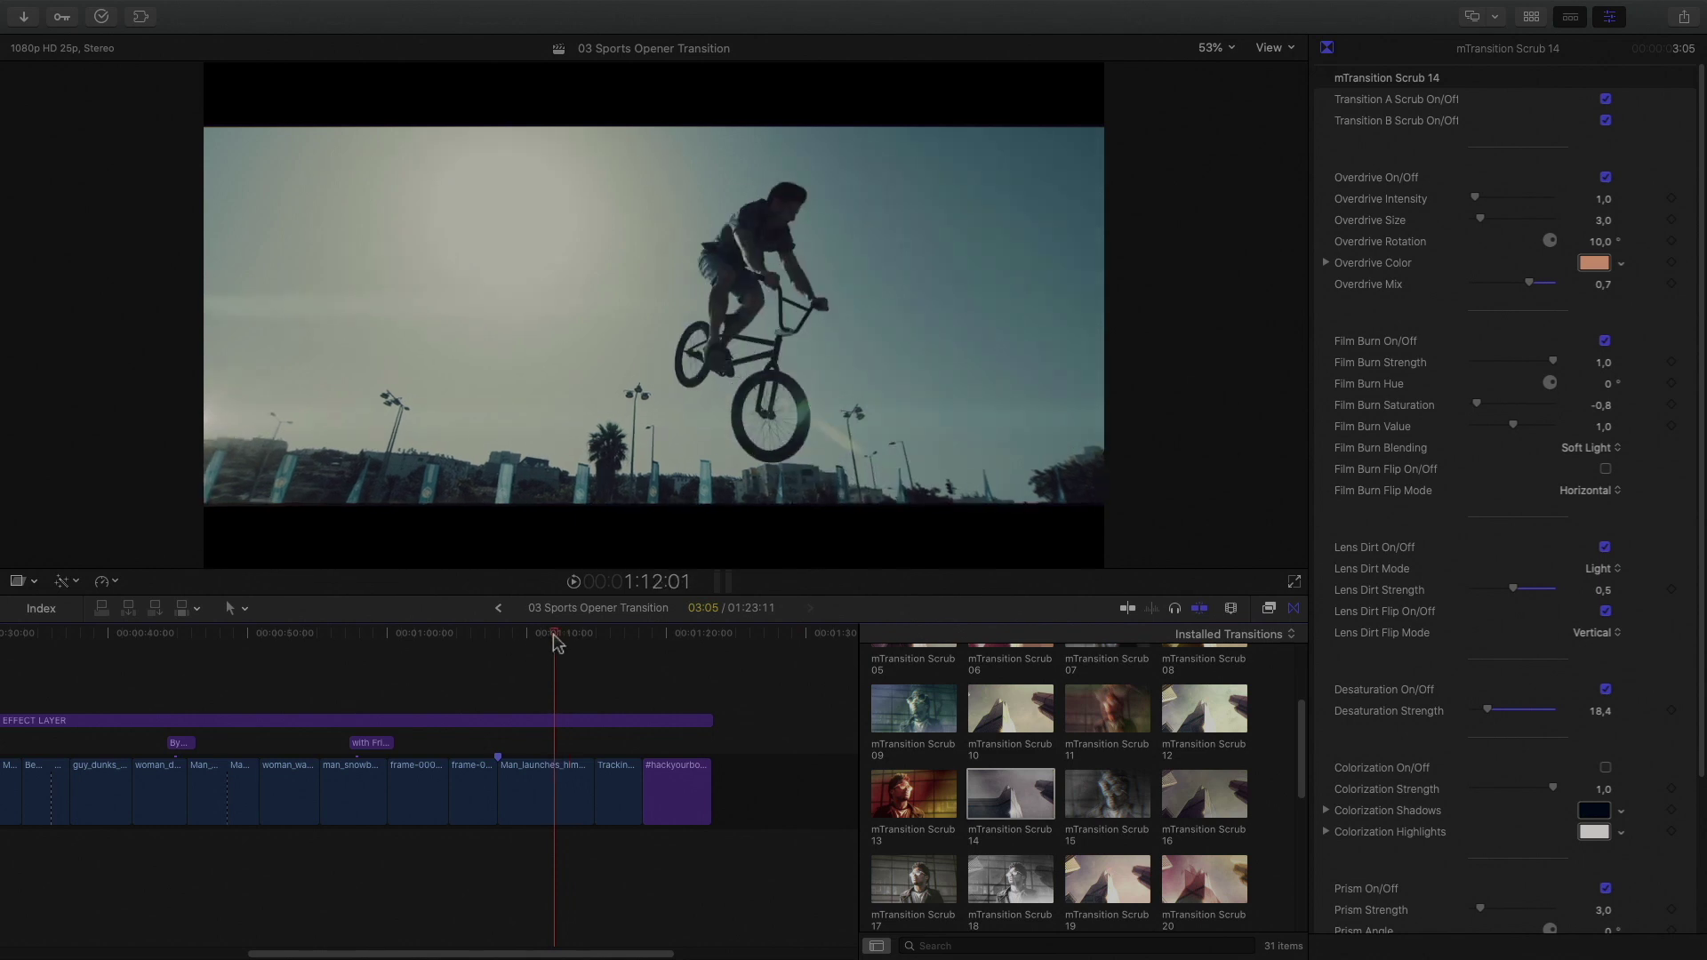
click(534, 789)
key(b)
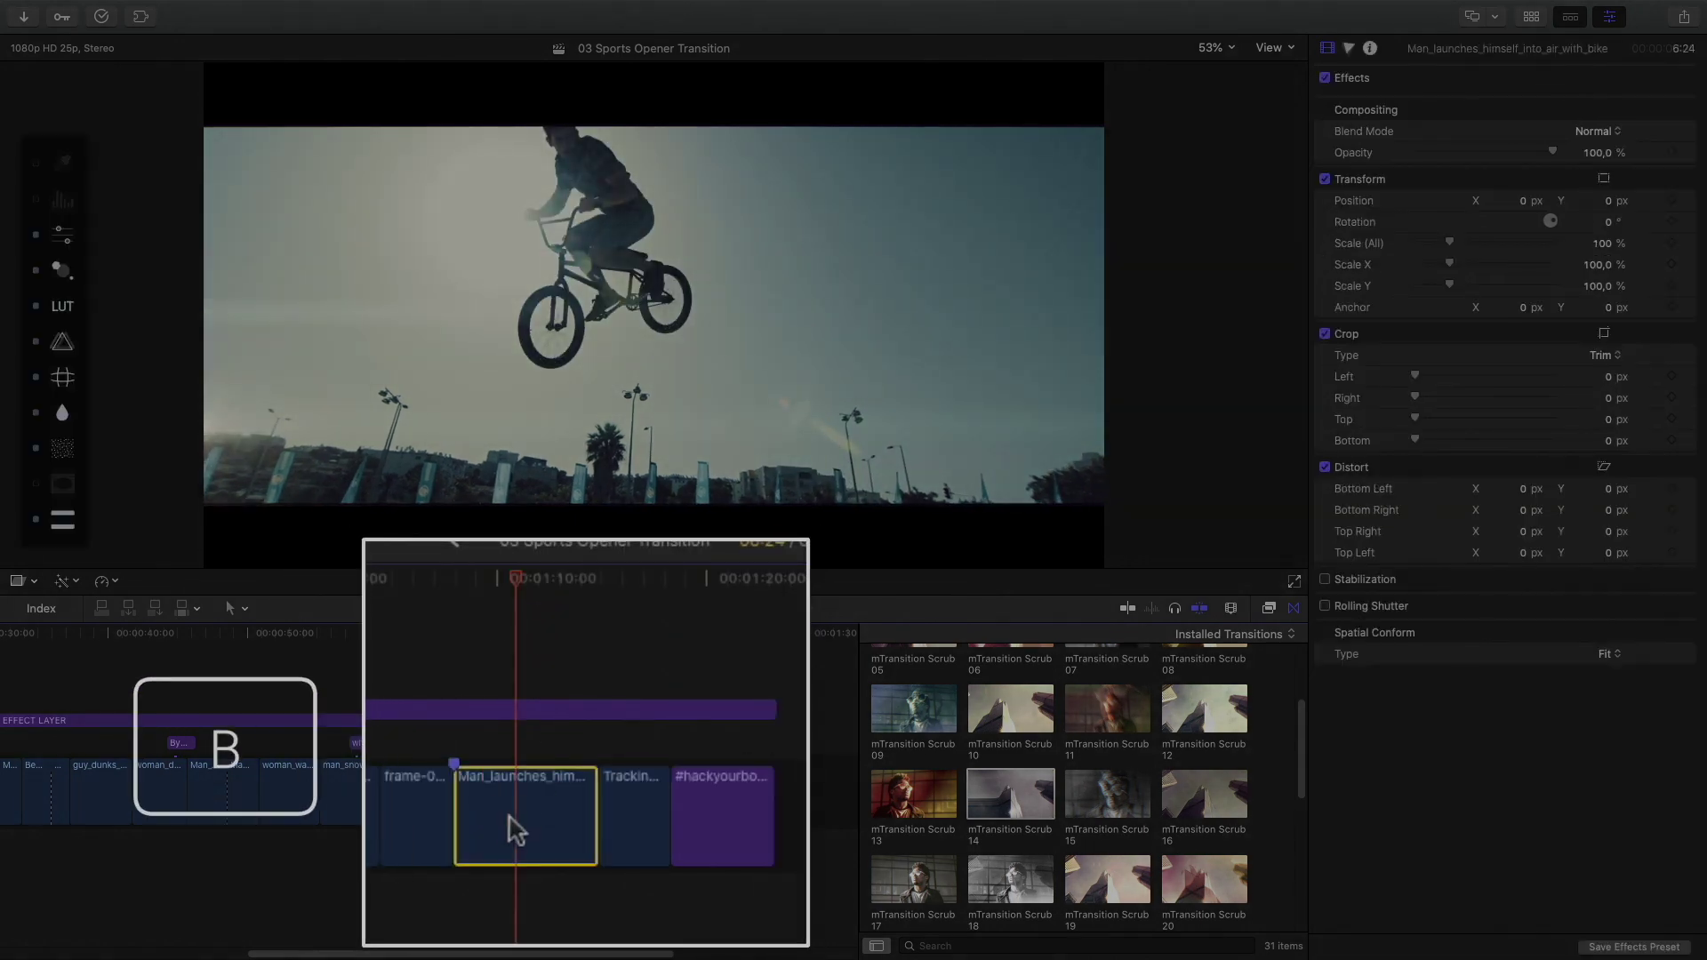
click(531, 816)
Apply the mTransition Scrub Custom transition to the new cut in the BMX jump clip
mouse_move(512, 572)
mouse_down()
mouse_move(485, 574)
mouse_move(515, 572)
mouse_up()
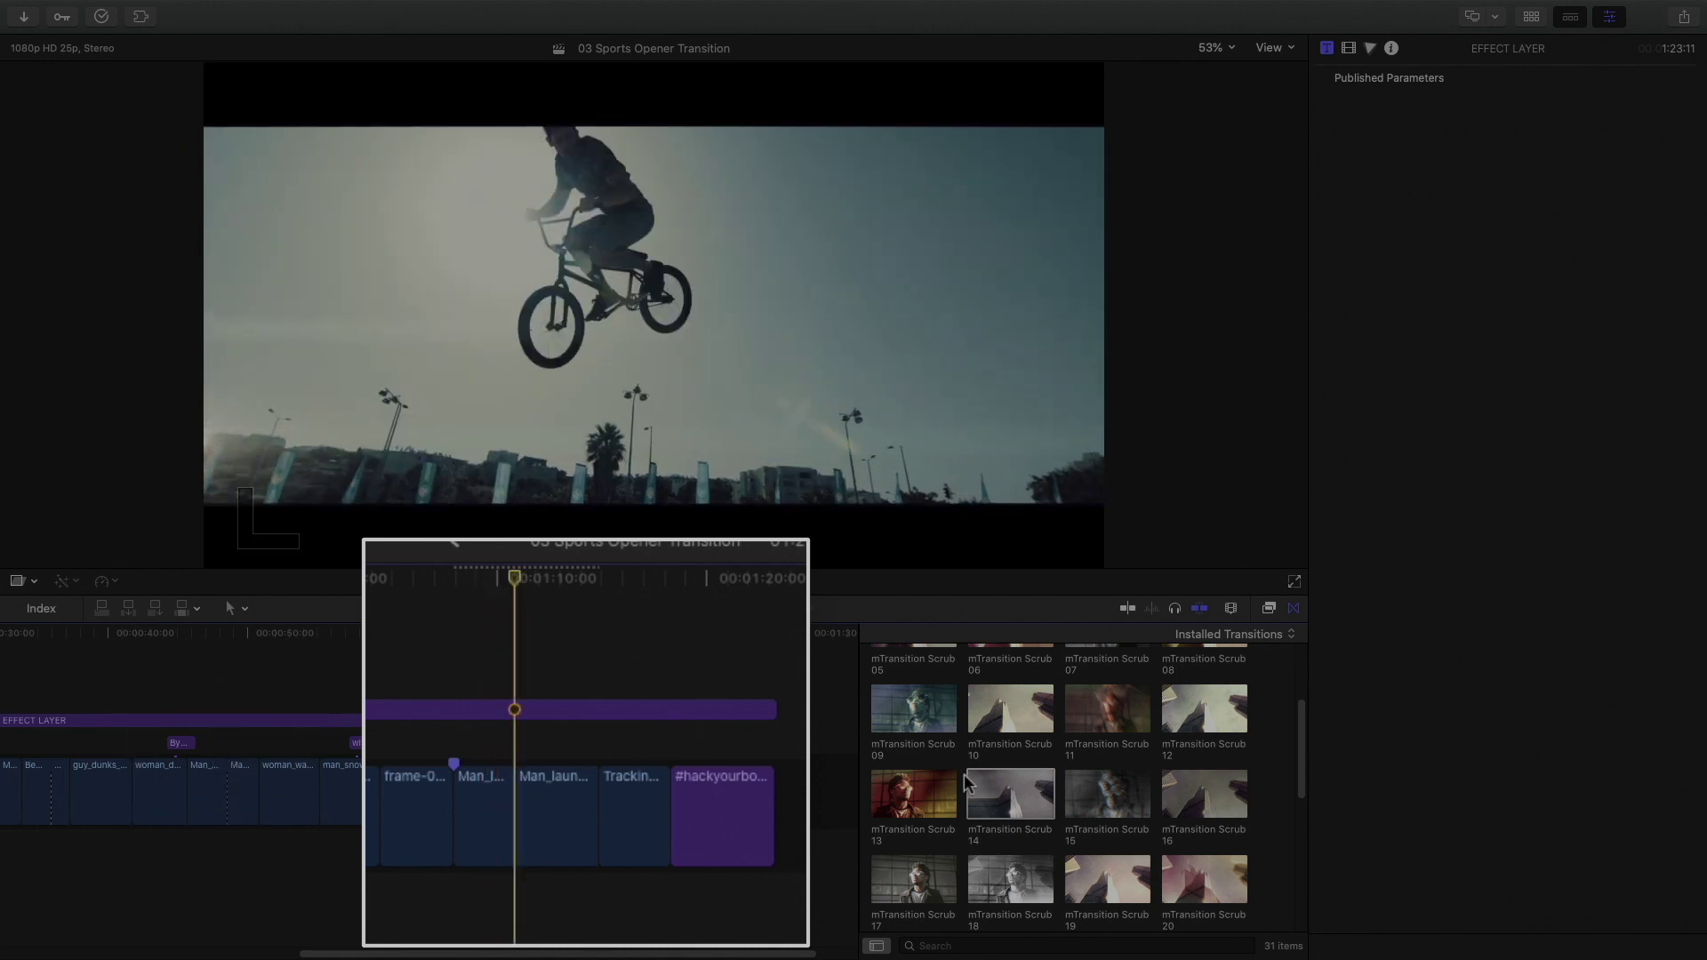
scroll(967, 782, down, 5)
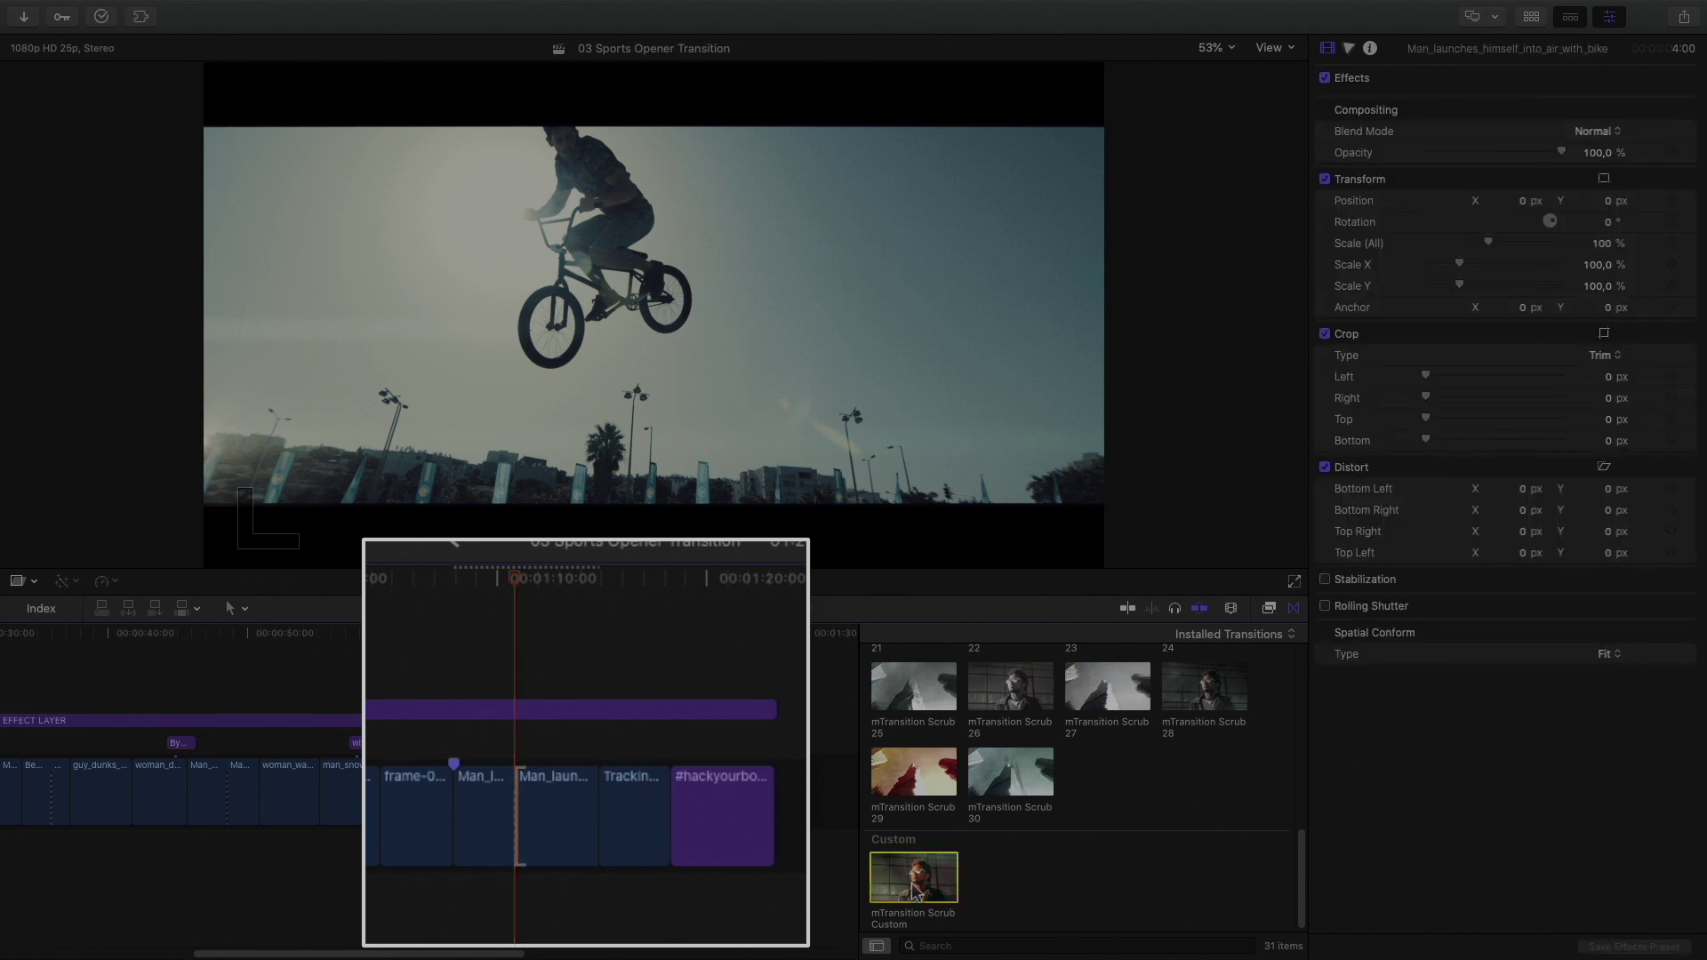
key(super+t)
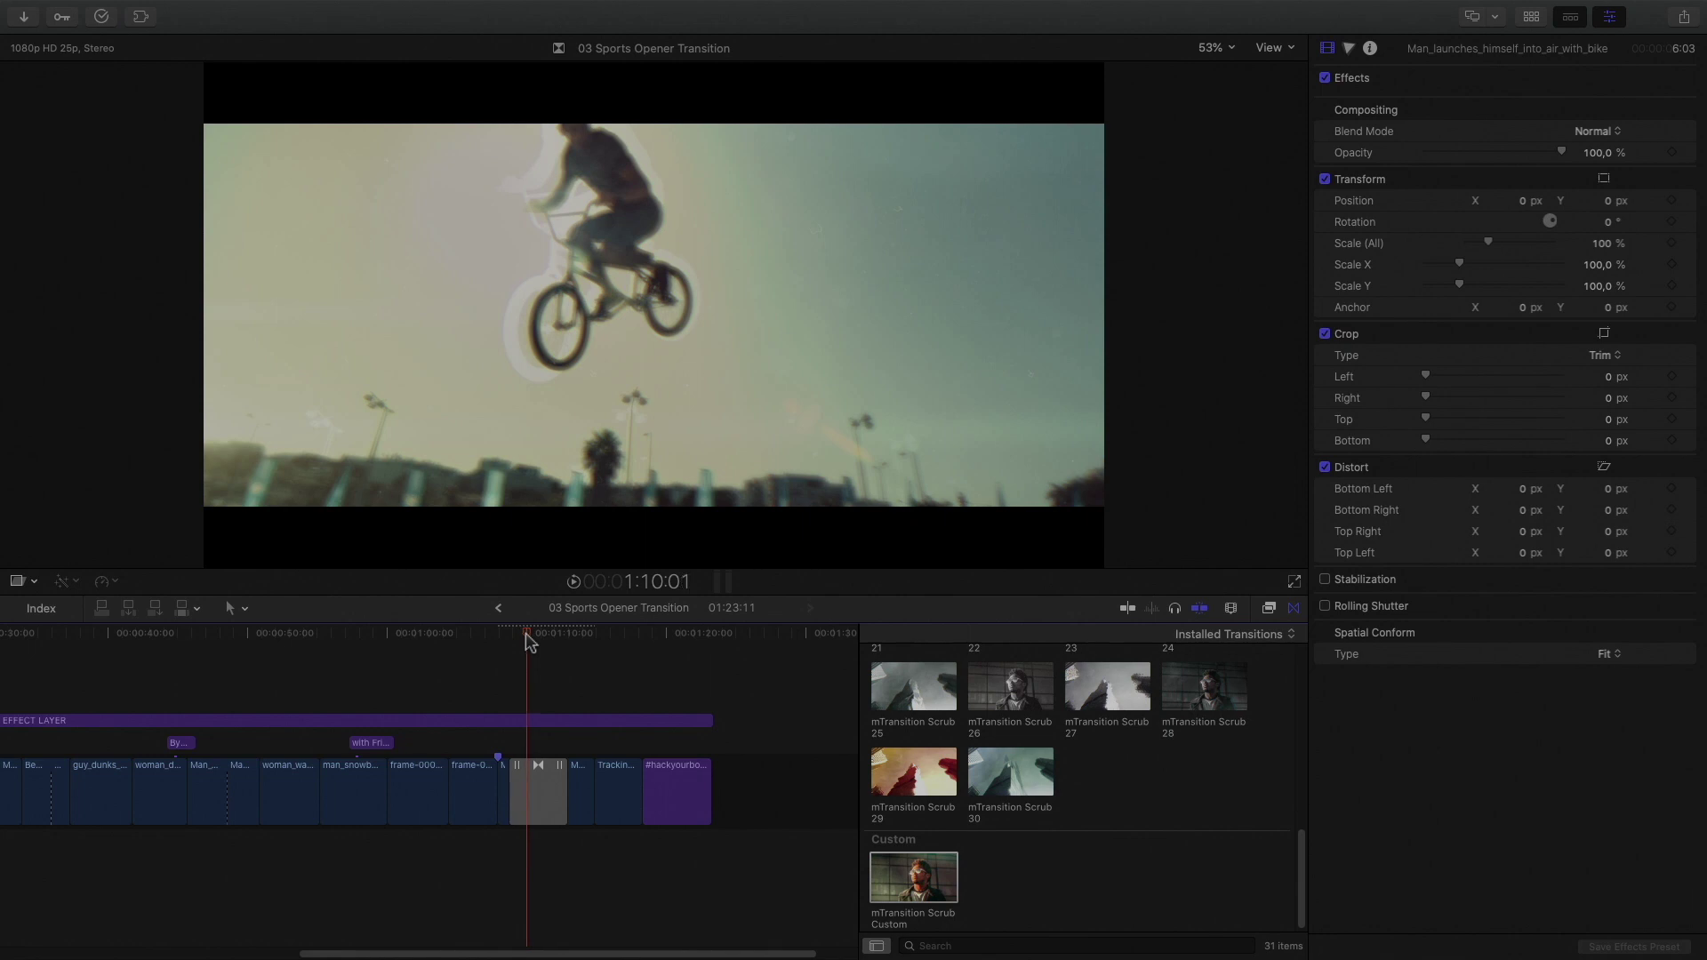
Set the custom transition's Overdrive Color to orange and its Overdrive Intensity to about 19
click(548, 791)
click(1596, 305)
drag(1257, 380, 1232, 383)
click(1364, 234)
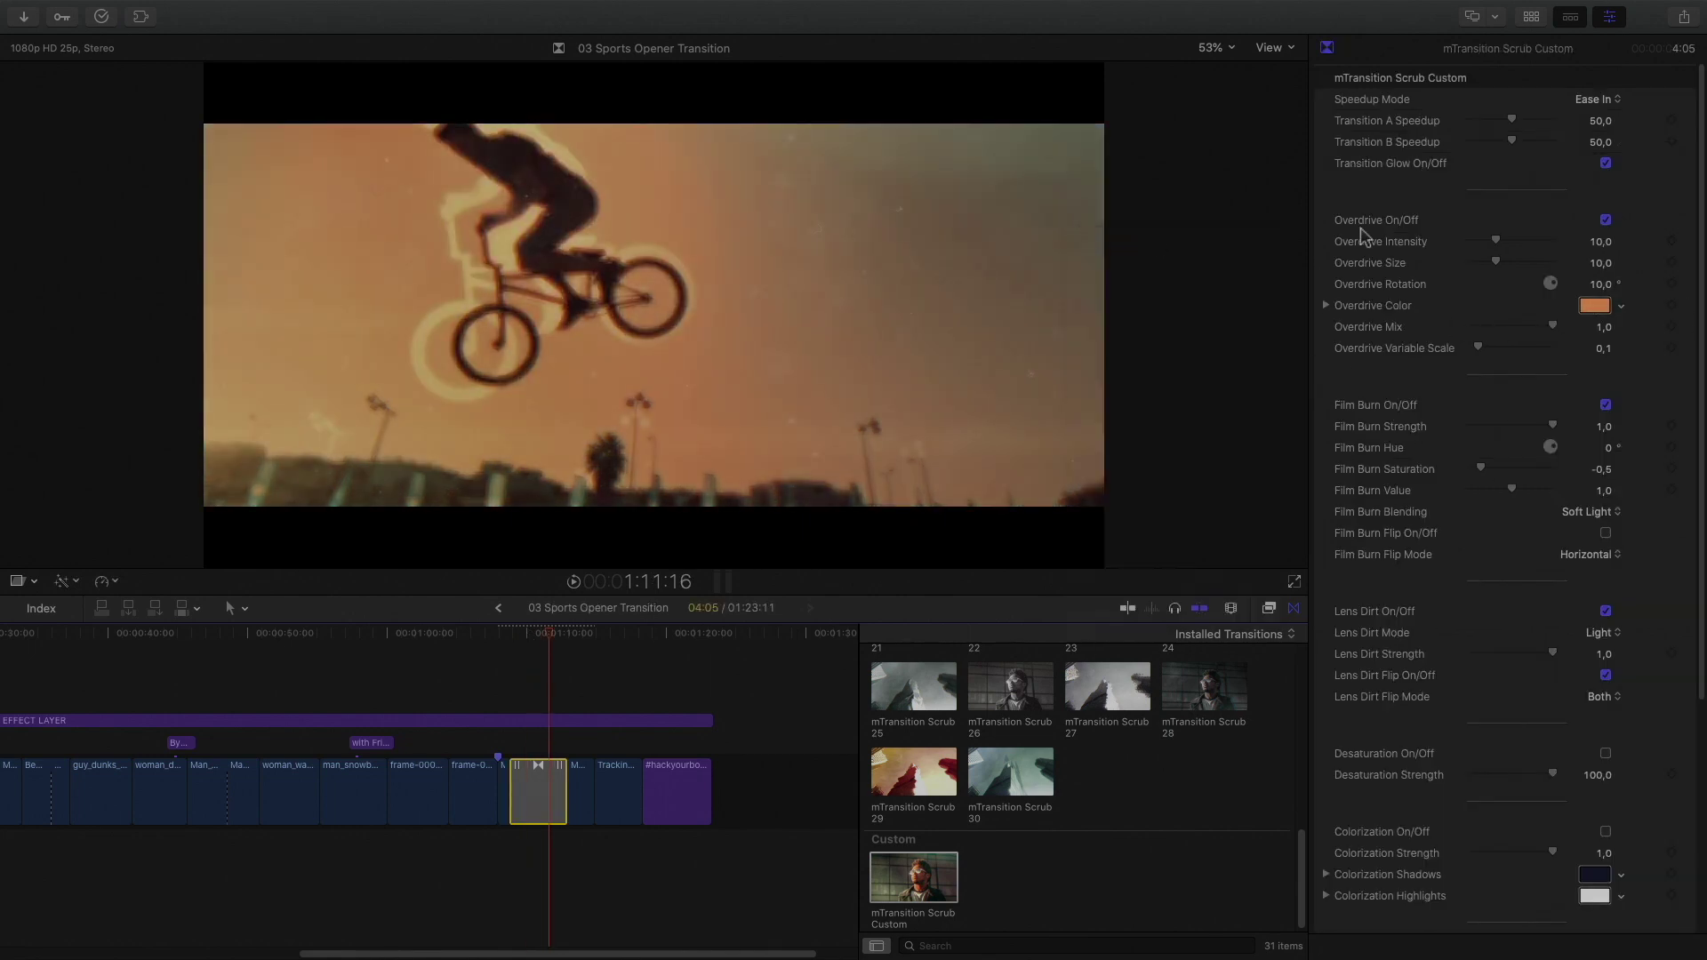
drag(1530, 245, 1533, 243)
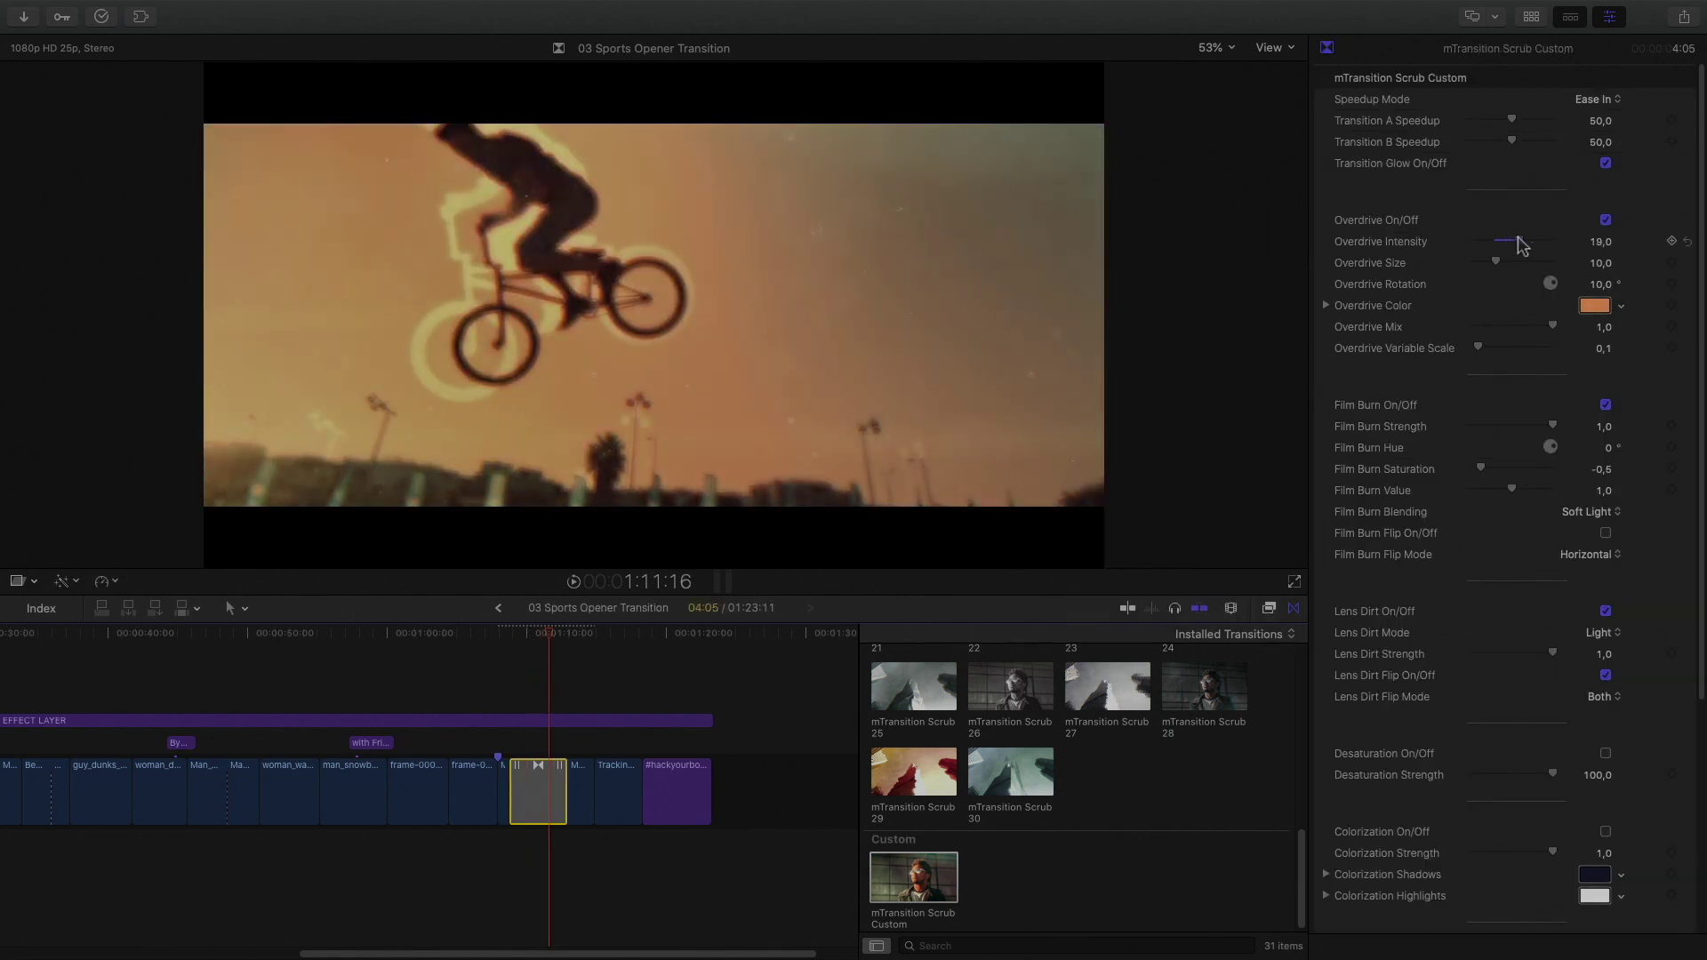
Set the custom transition's Lens Dirt Mode to Dark and its Prism Strength to 17
scroll(1455, 422, down, 5)
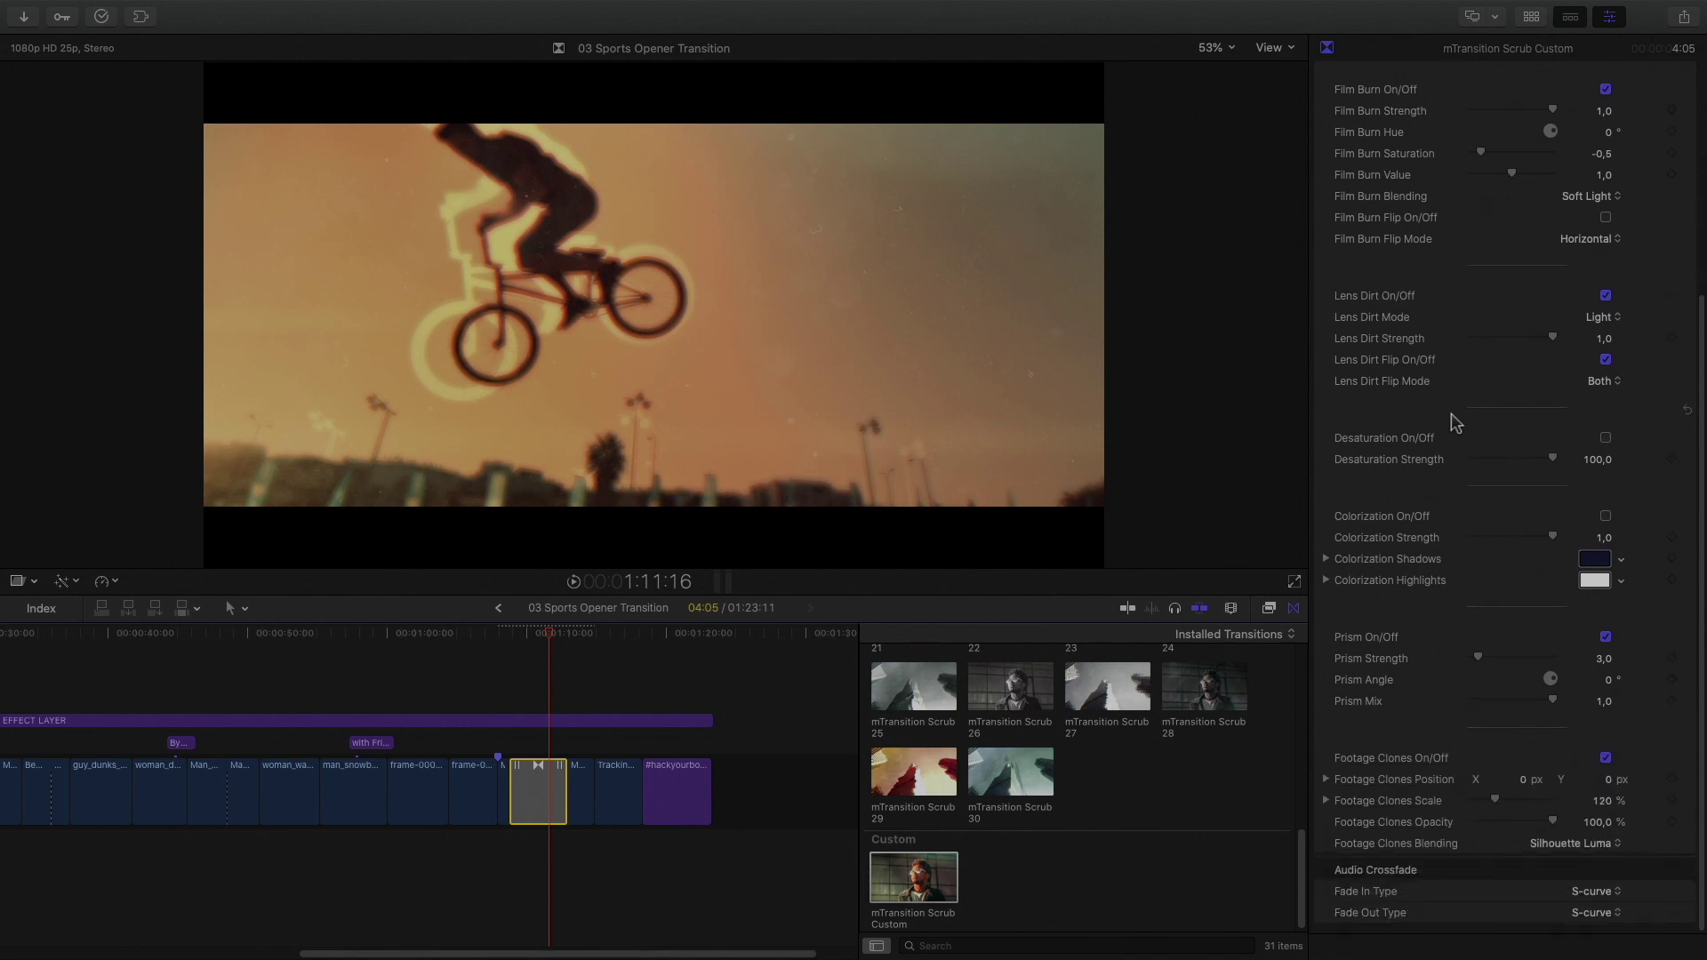
click(1601, 302)
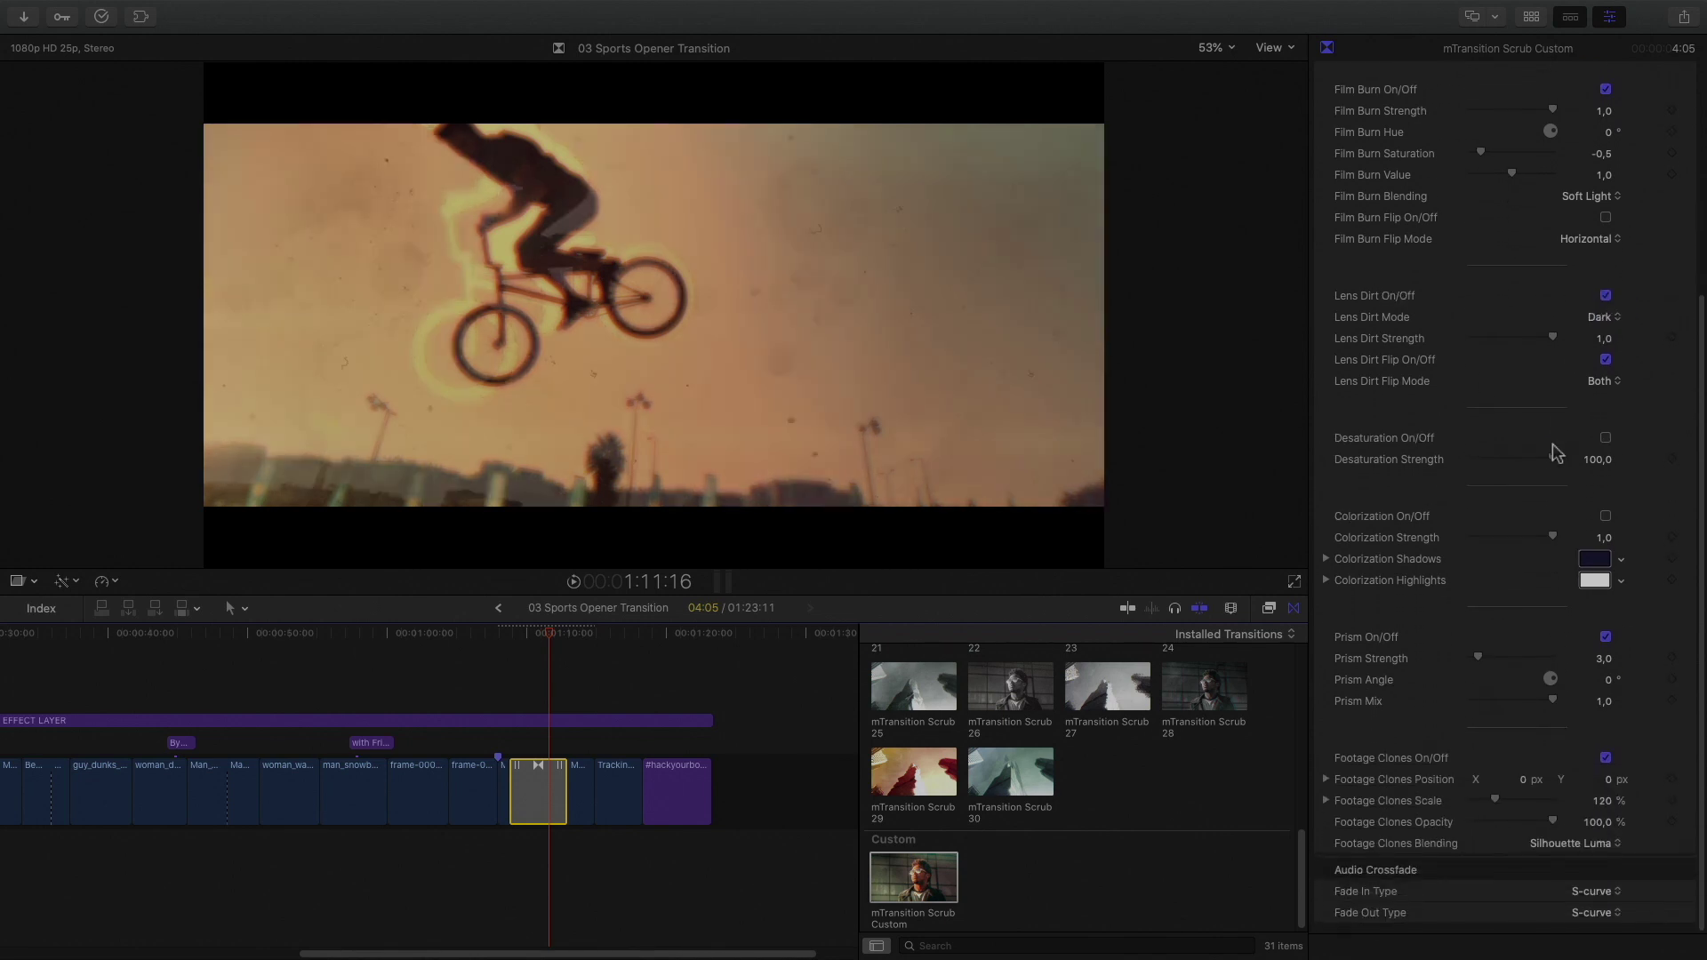
drag(1478, 656, 1513, 656)
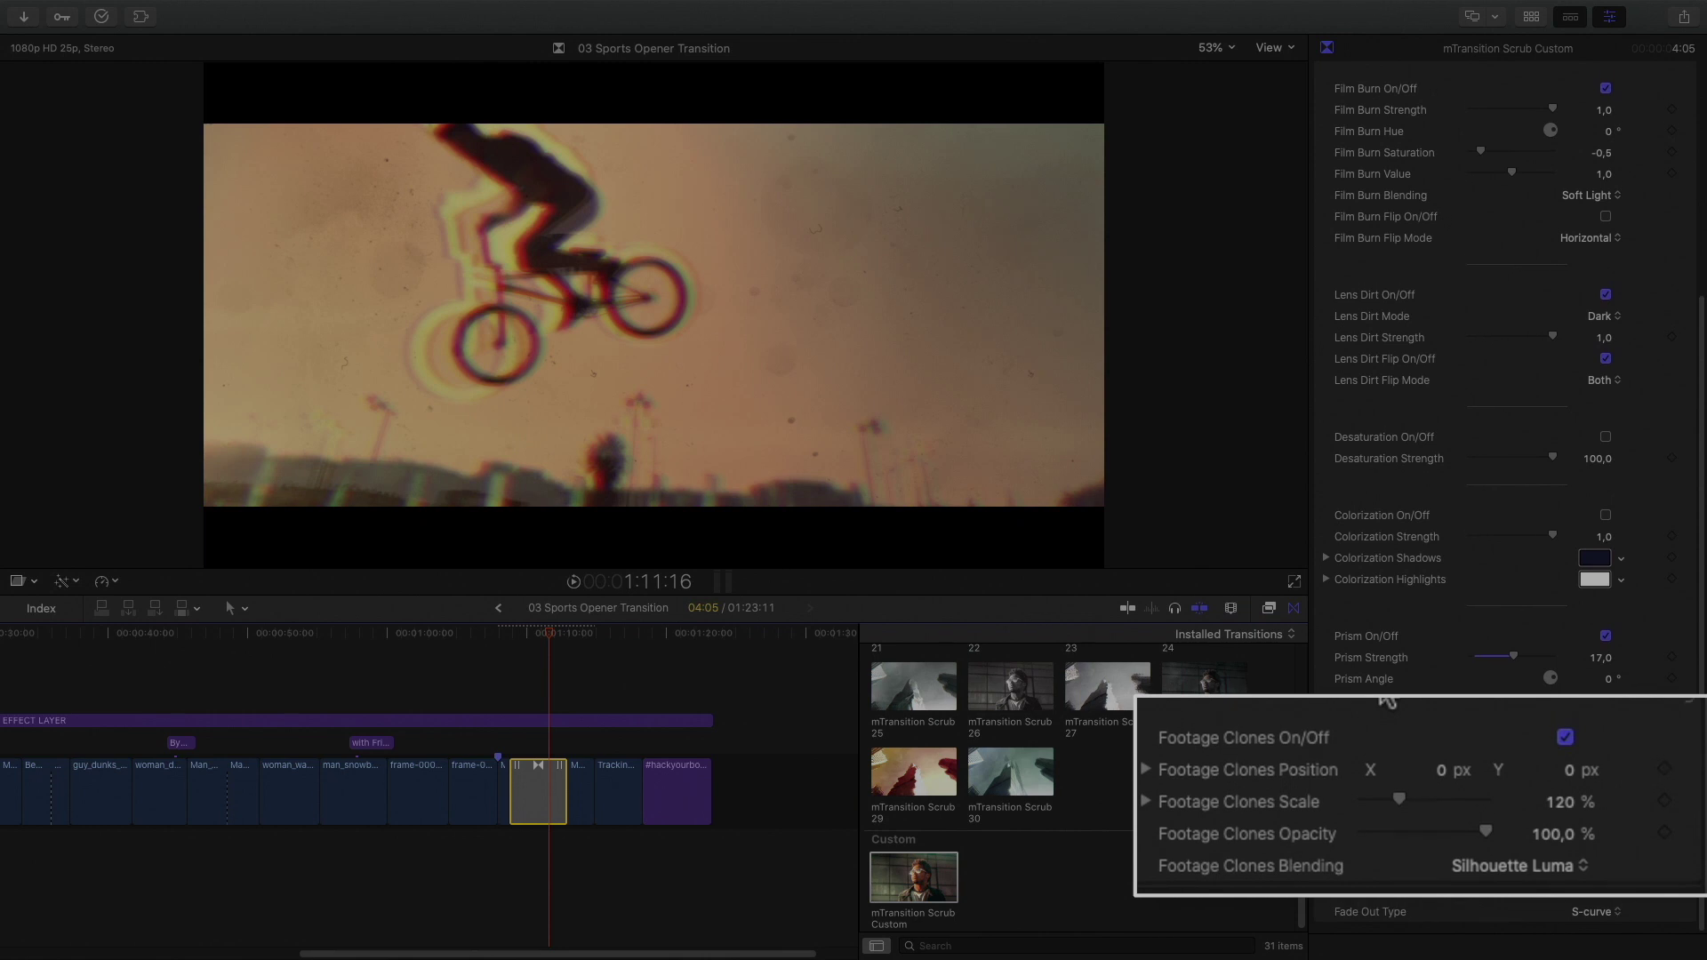
Set Footage Clones Position to X -5.2 px, Y -7.2 px and compare Overlay, Screen and Hard Light blending, keeping Overlay
drag(1440, 771, 1439, 770)
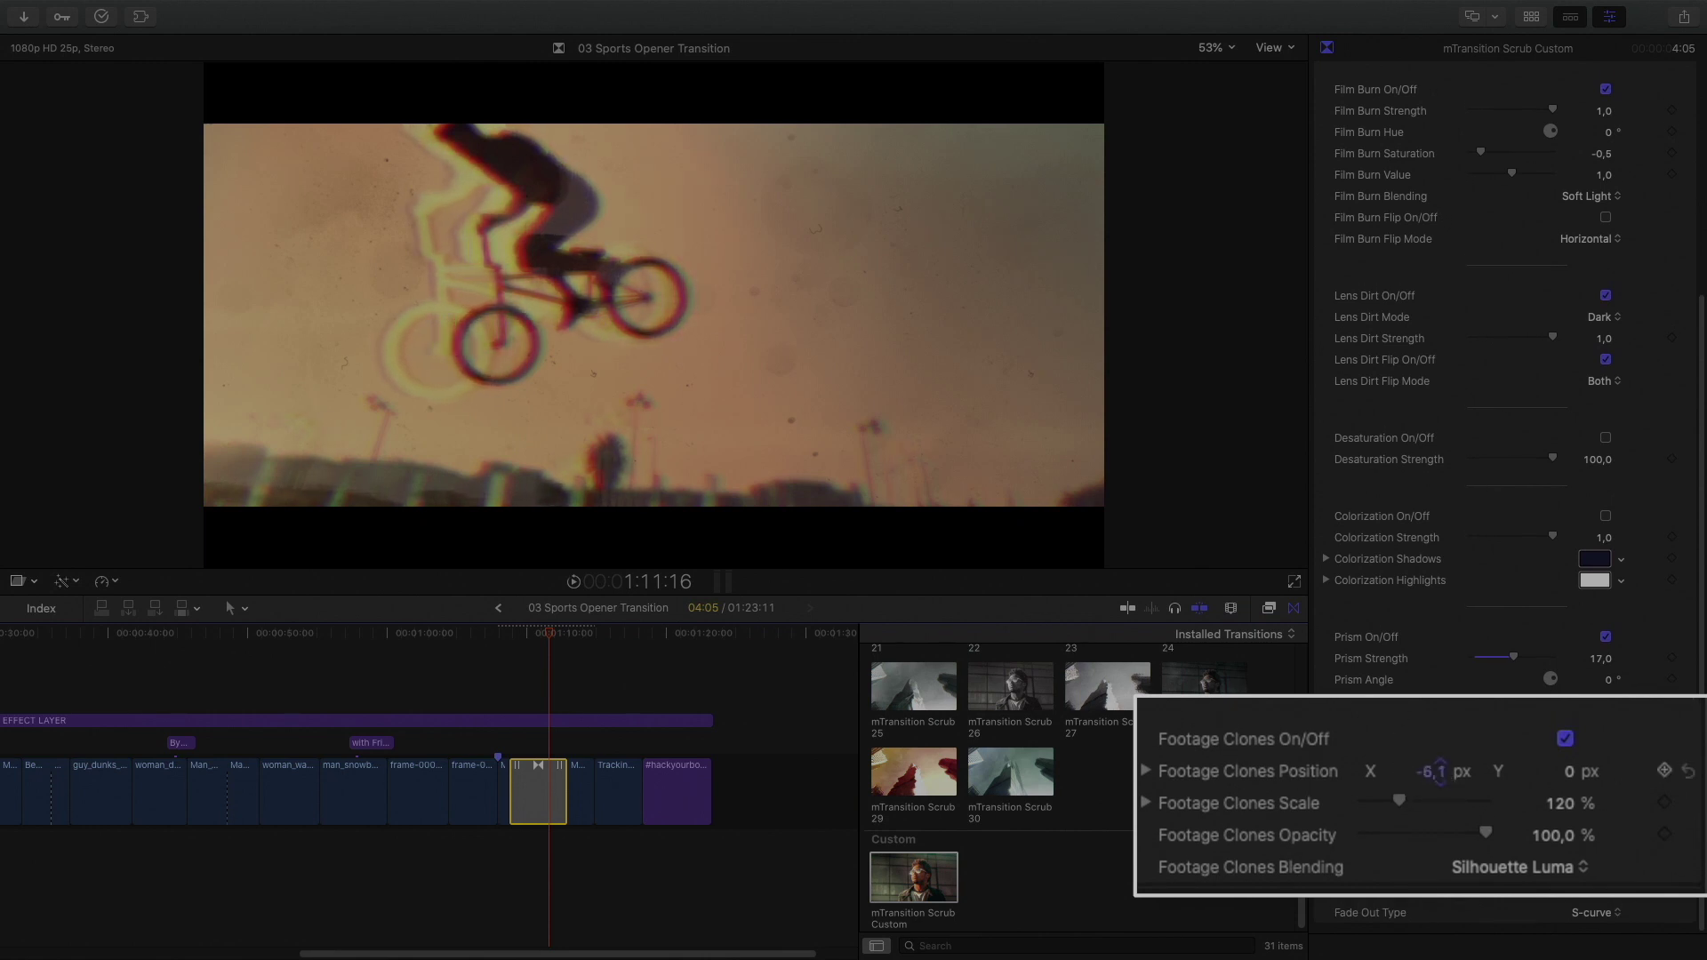
drag(1567, 769, 1567, 765)
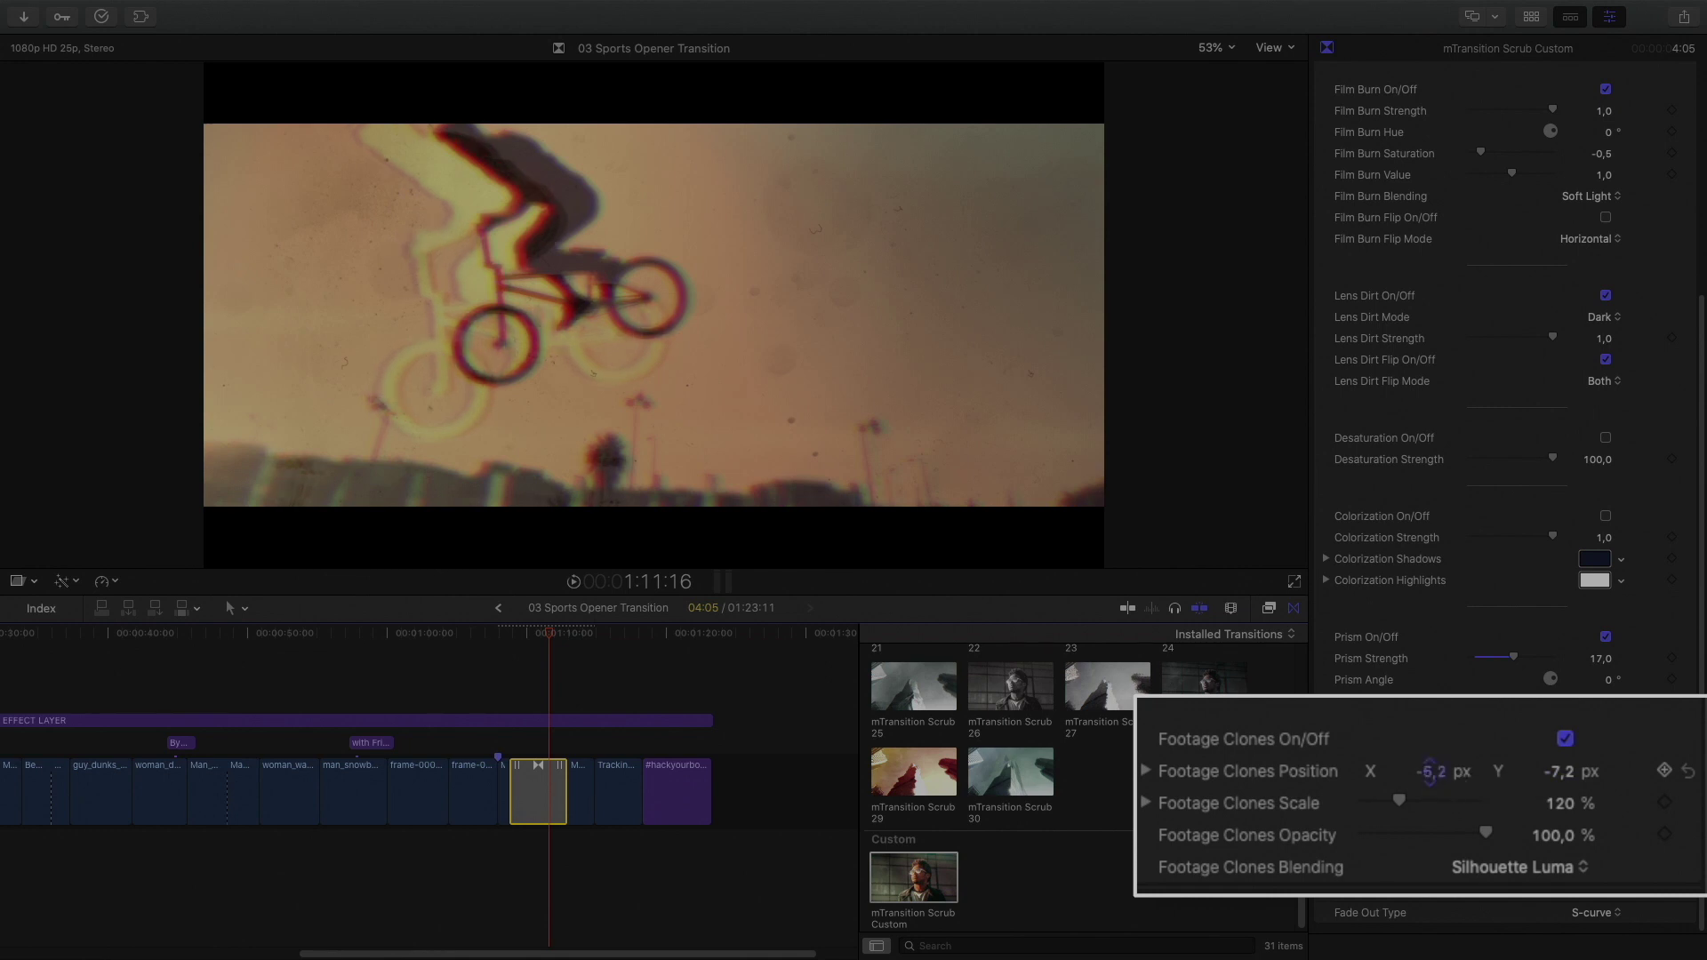
click(1557, 844)
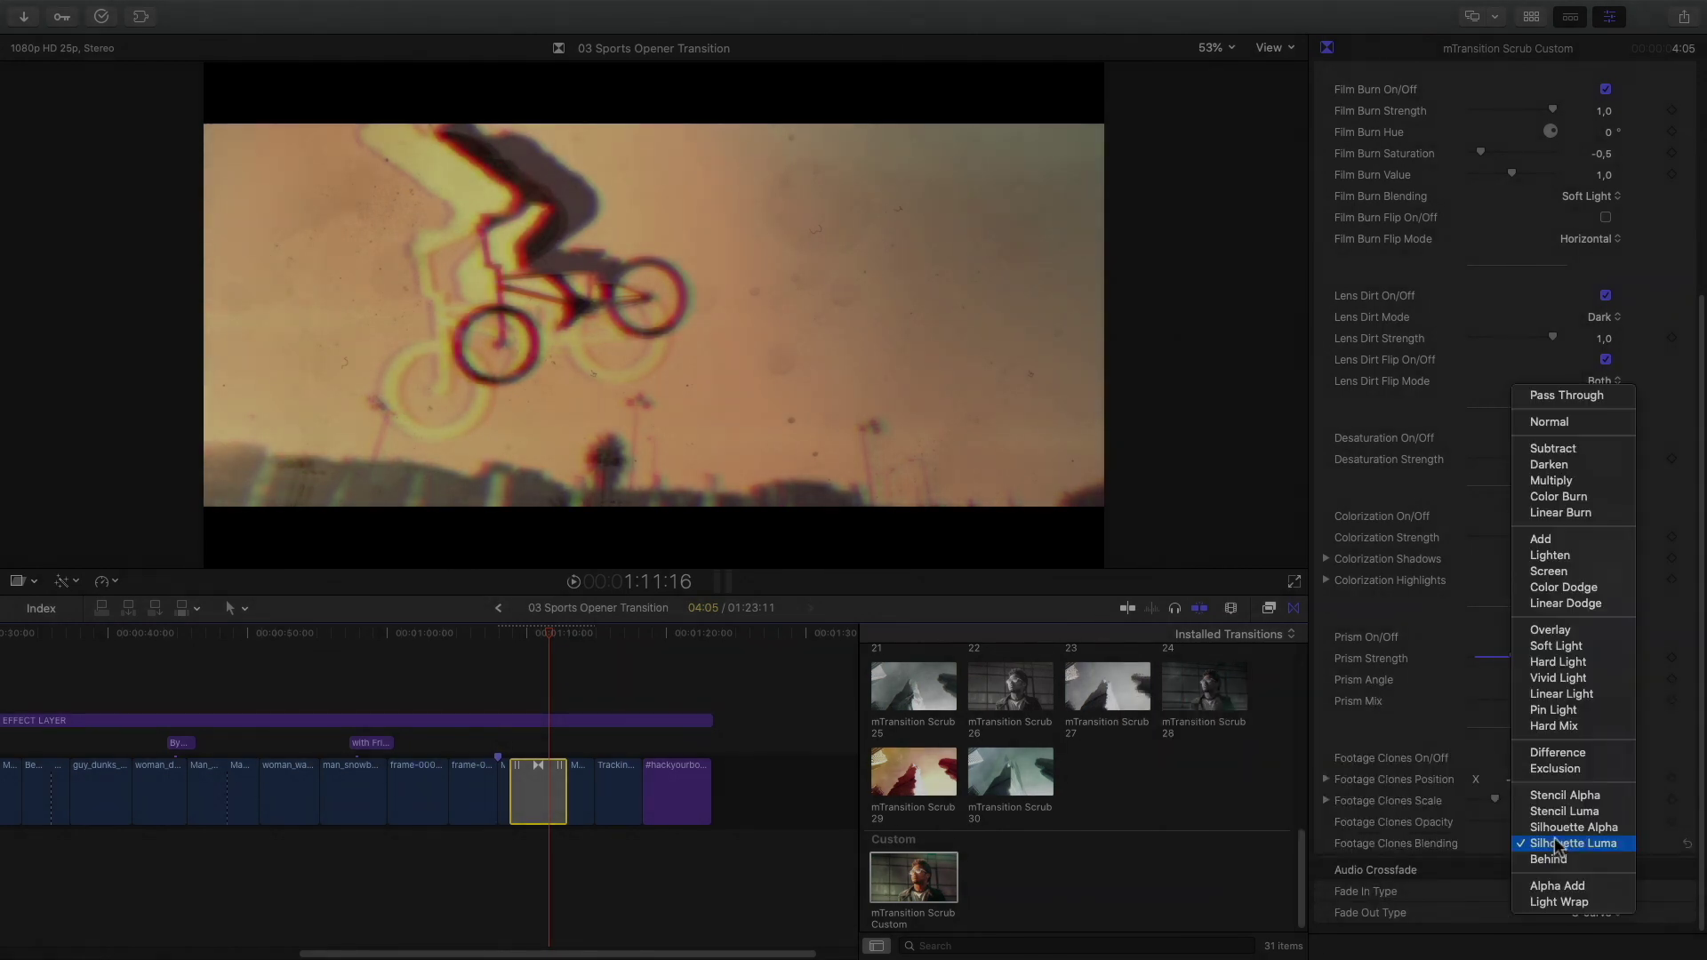
click(1550, 631)
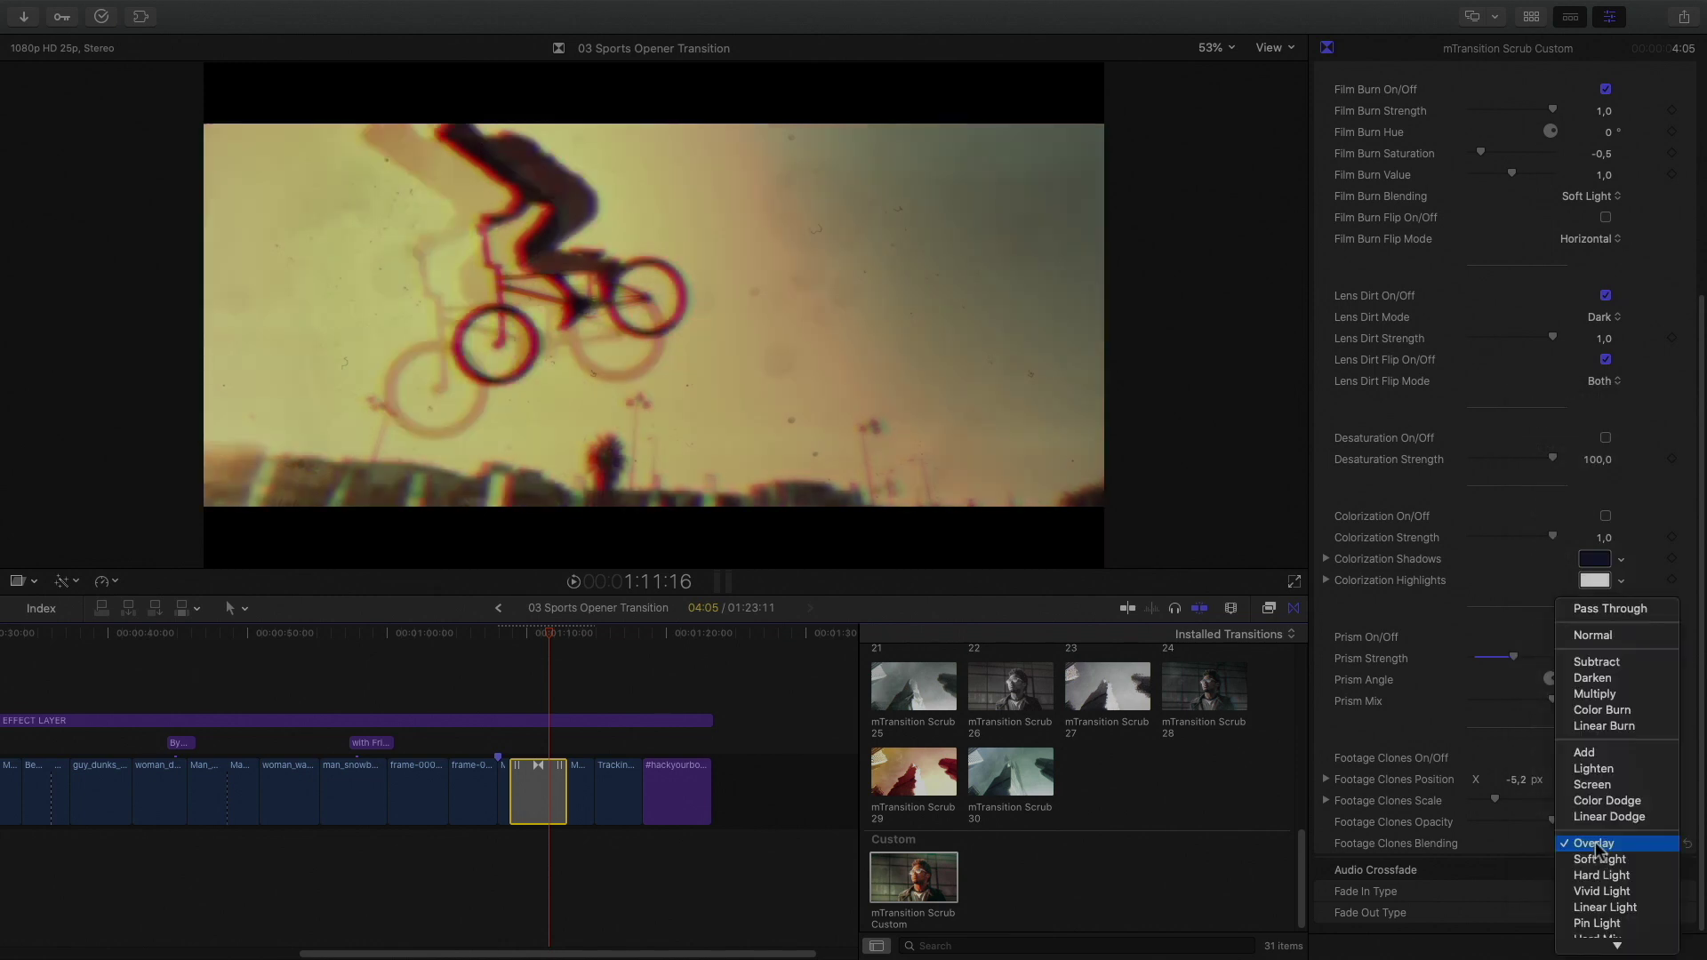
click(1591, 785)
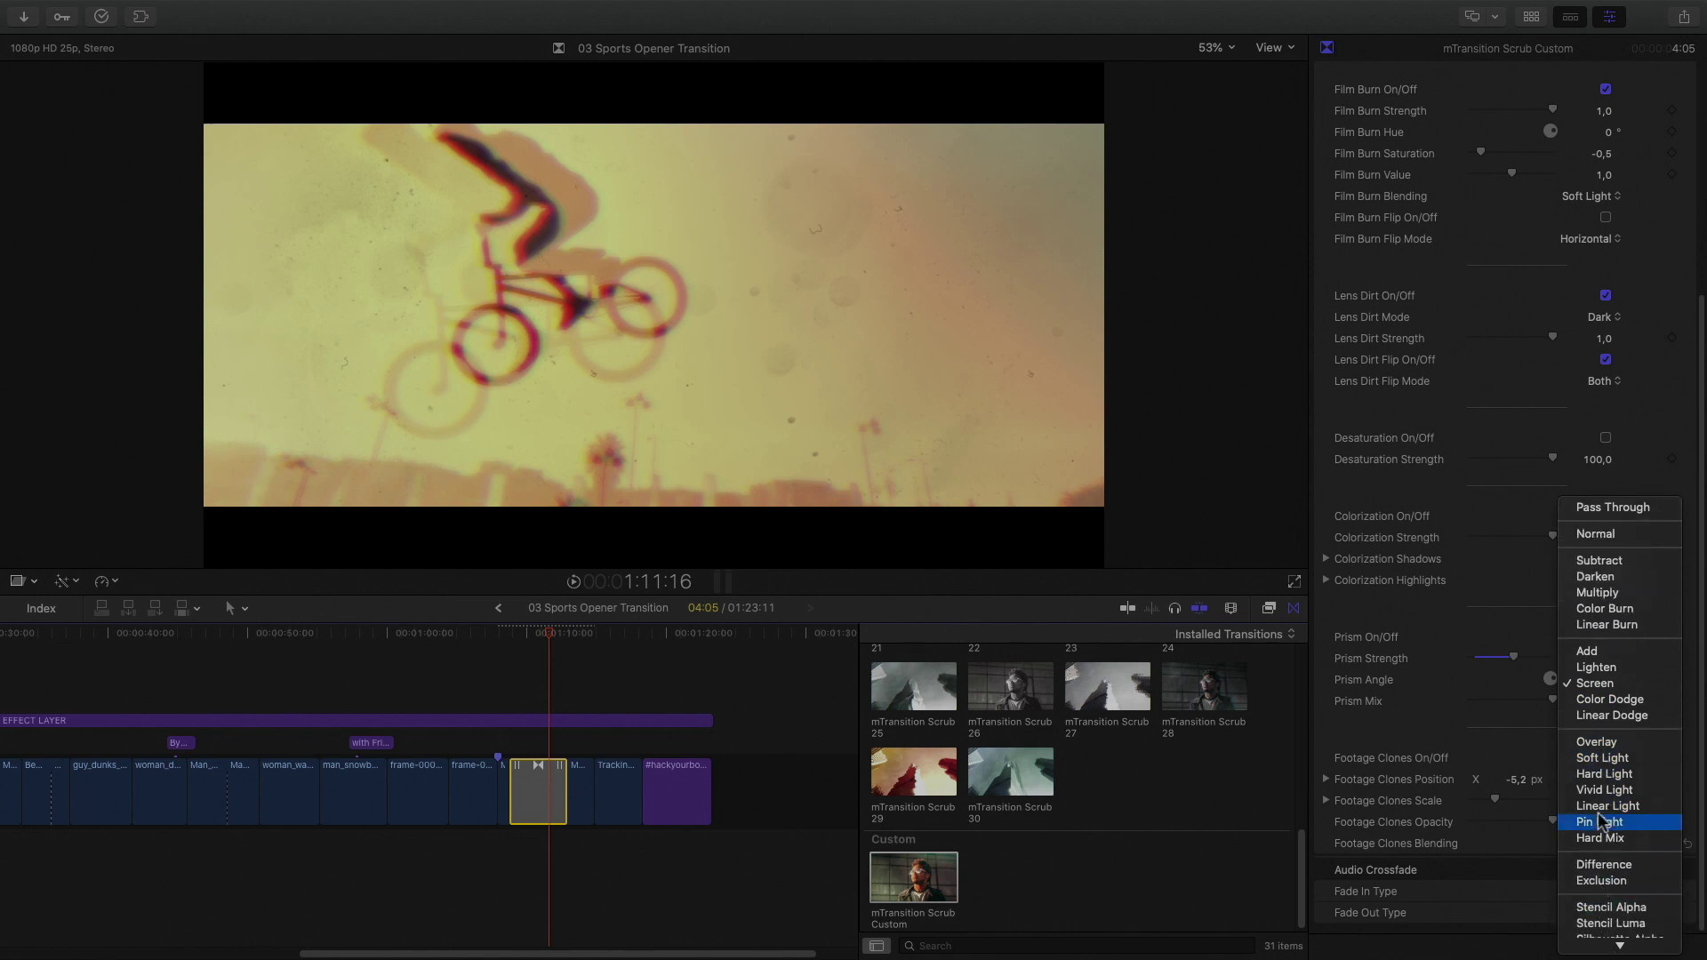
click(1602, 773)
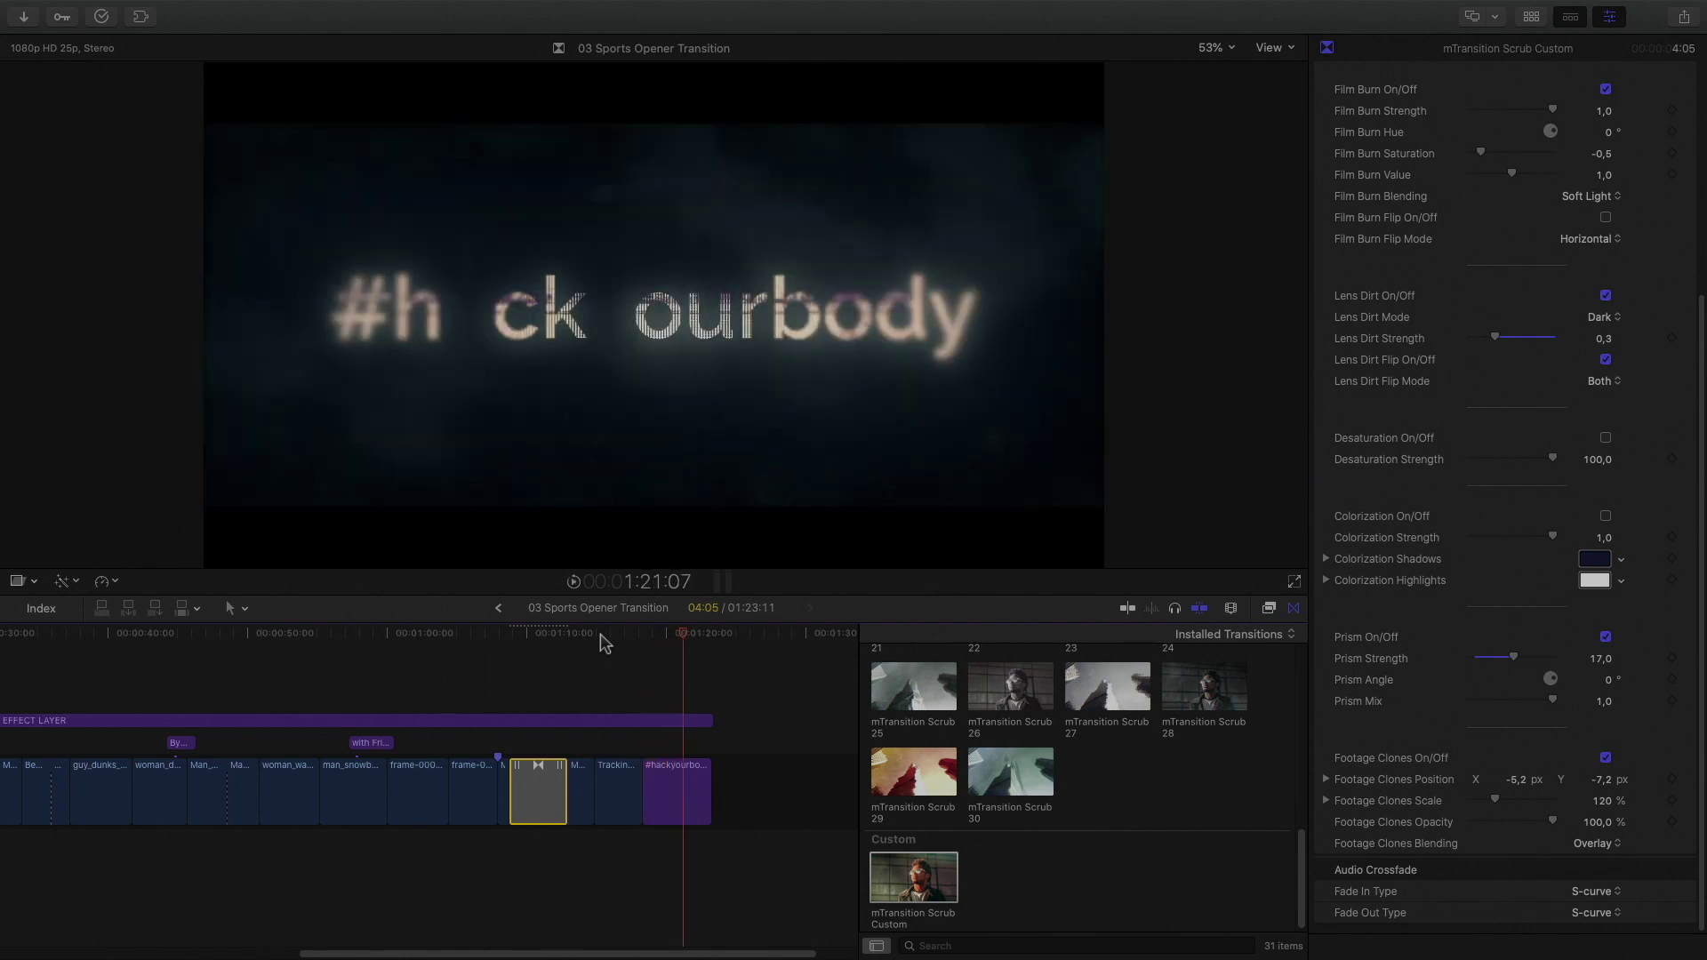
Apply the mTransition Scrub 29 transition to the cut between the tracking shot and the #hackyourbody title
drag(680, 633, 641, 633)
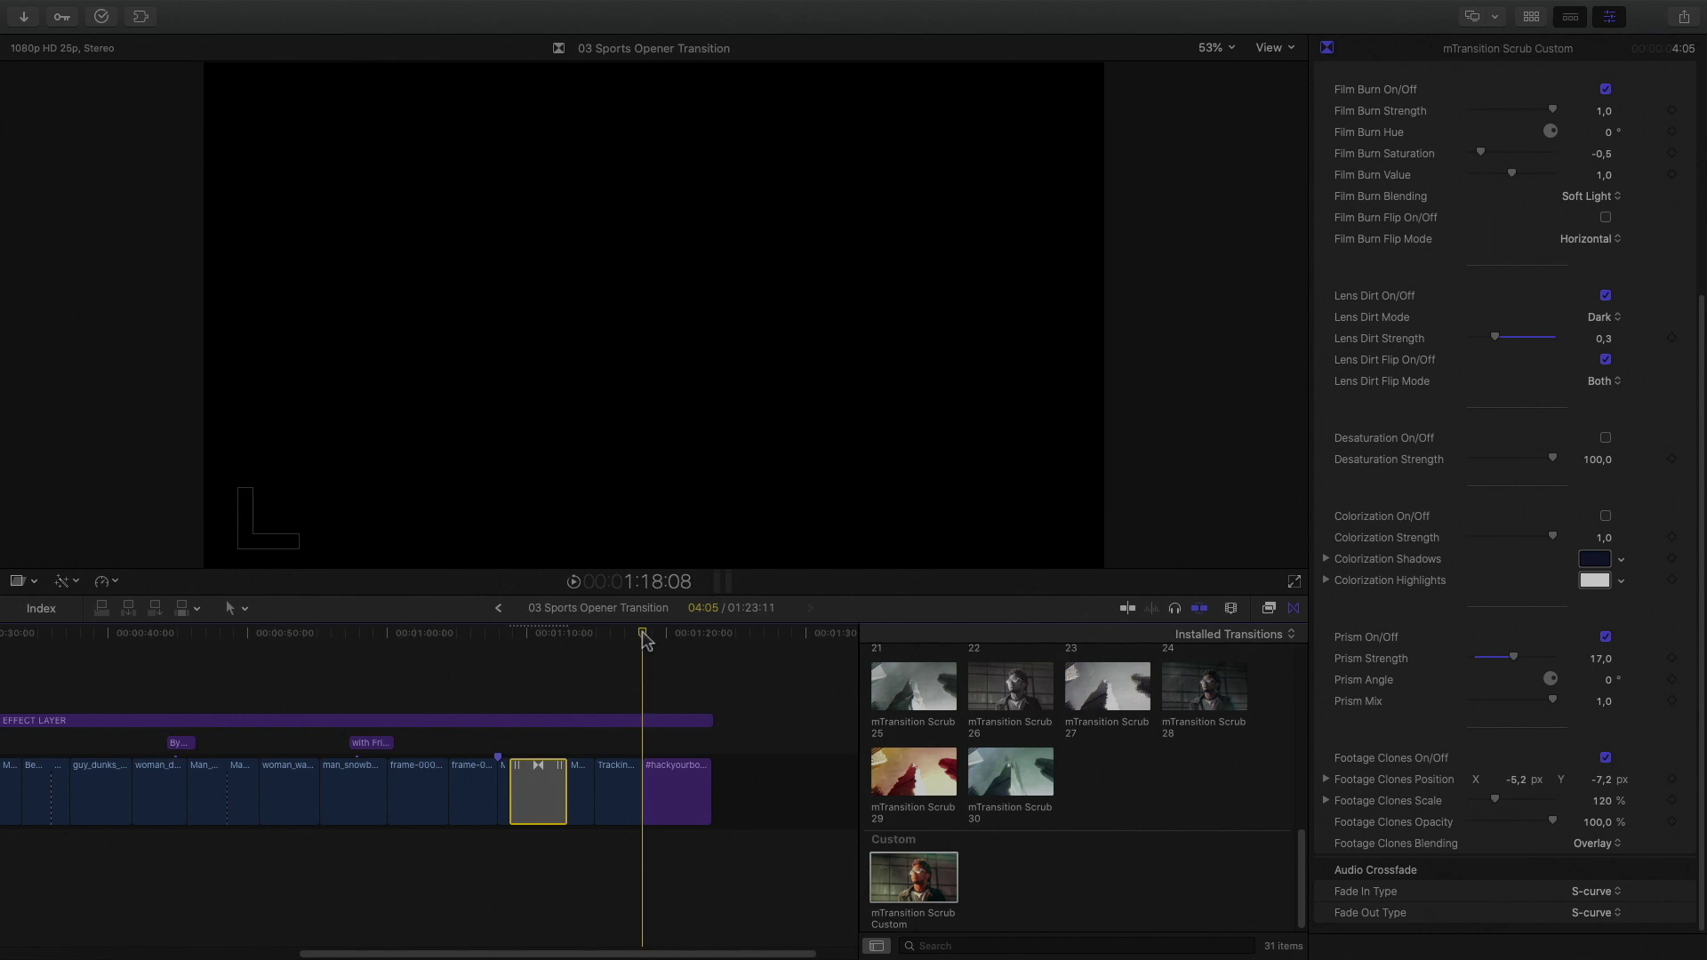
click(640, 790)
scroll(968, 820, up, 2)
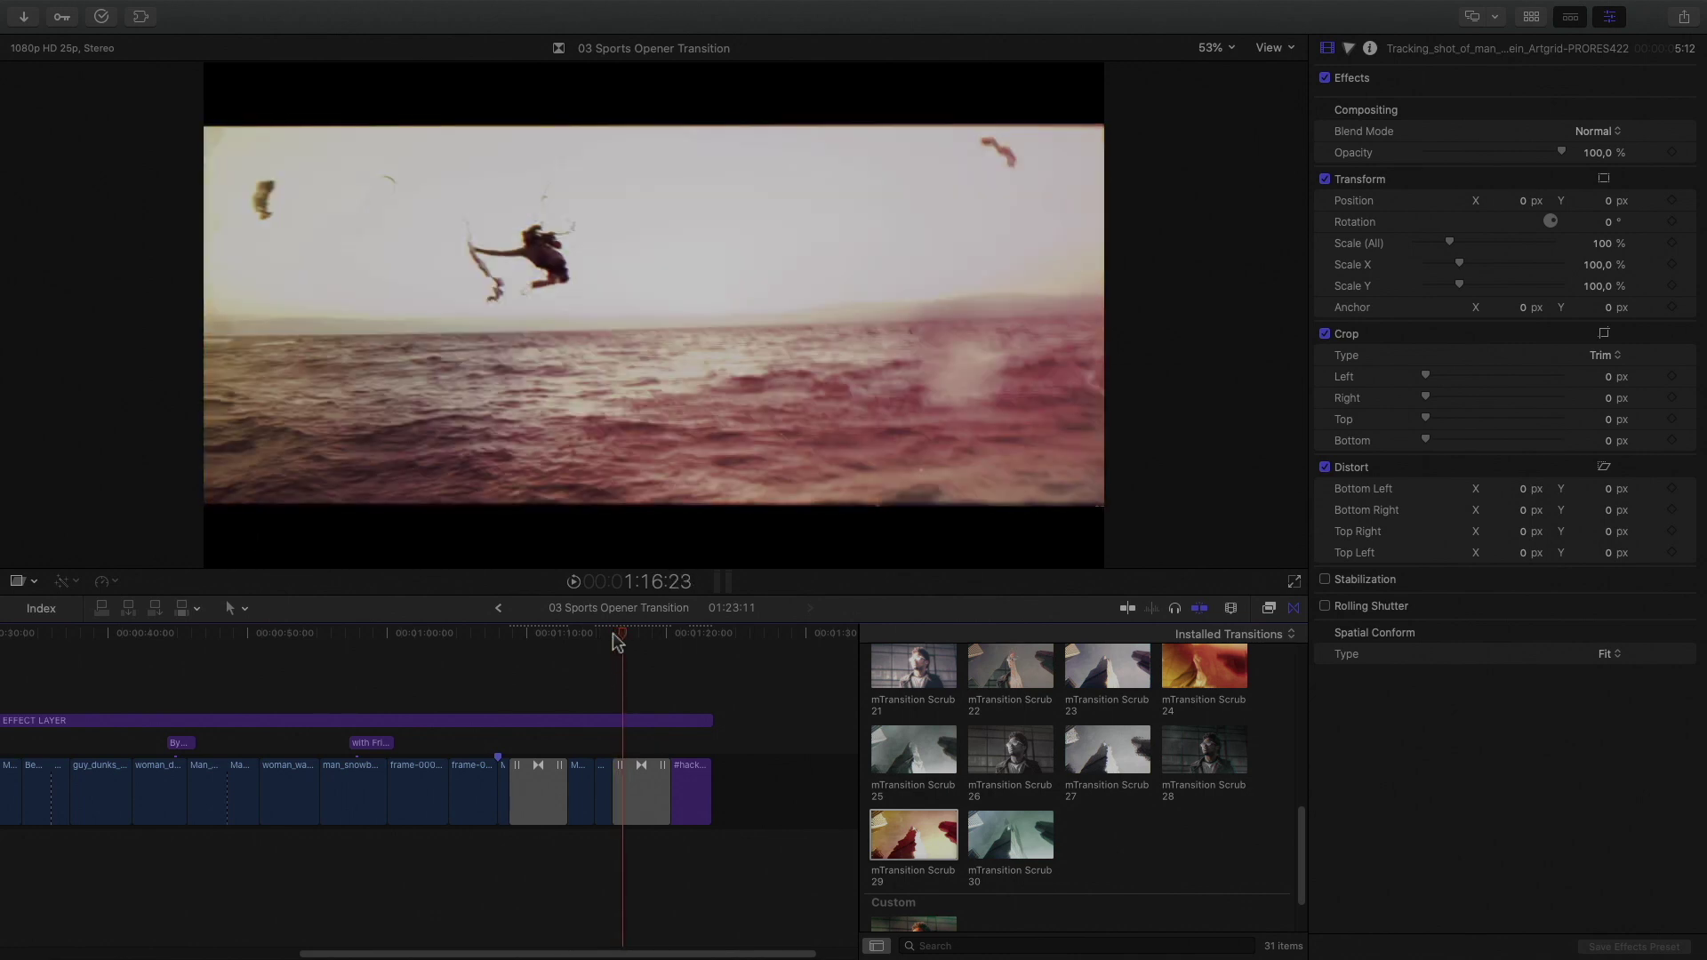
Set the Scrub 29 transition's Overdrive Color to a light orange and its Overdrive Intensity to 12
click(624, 791)
click(1593, 285)
drag(1218, 384, 1209, 387)
click(1086, 234)
drag(1446, 219, 1476, 219)
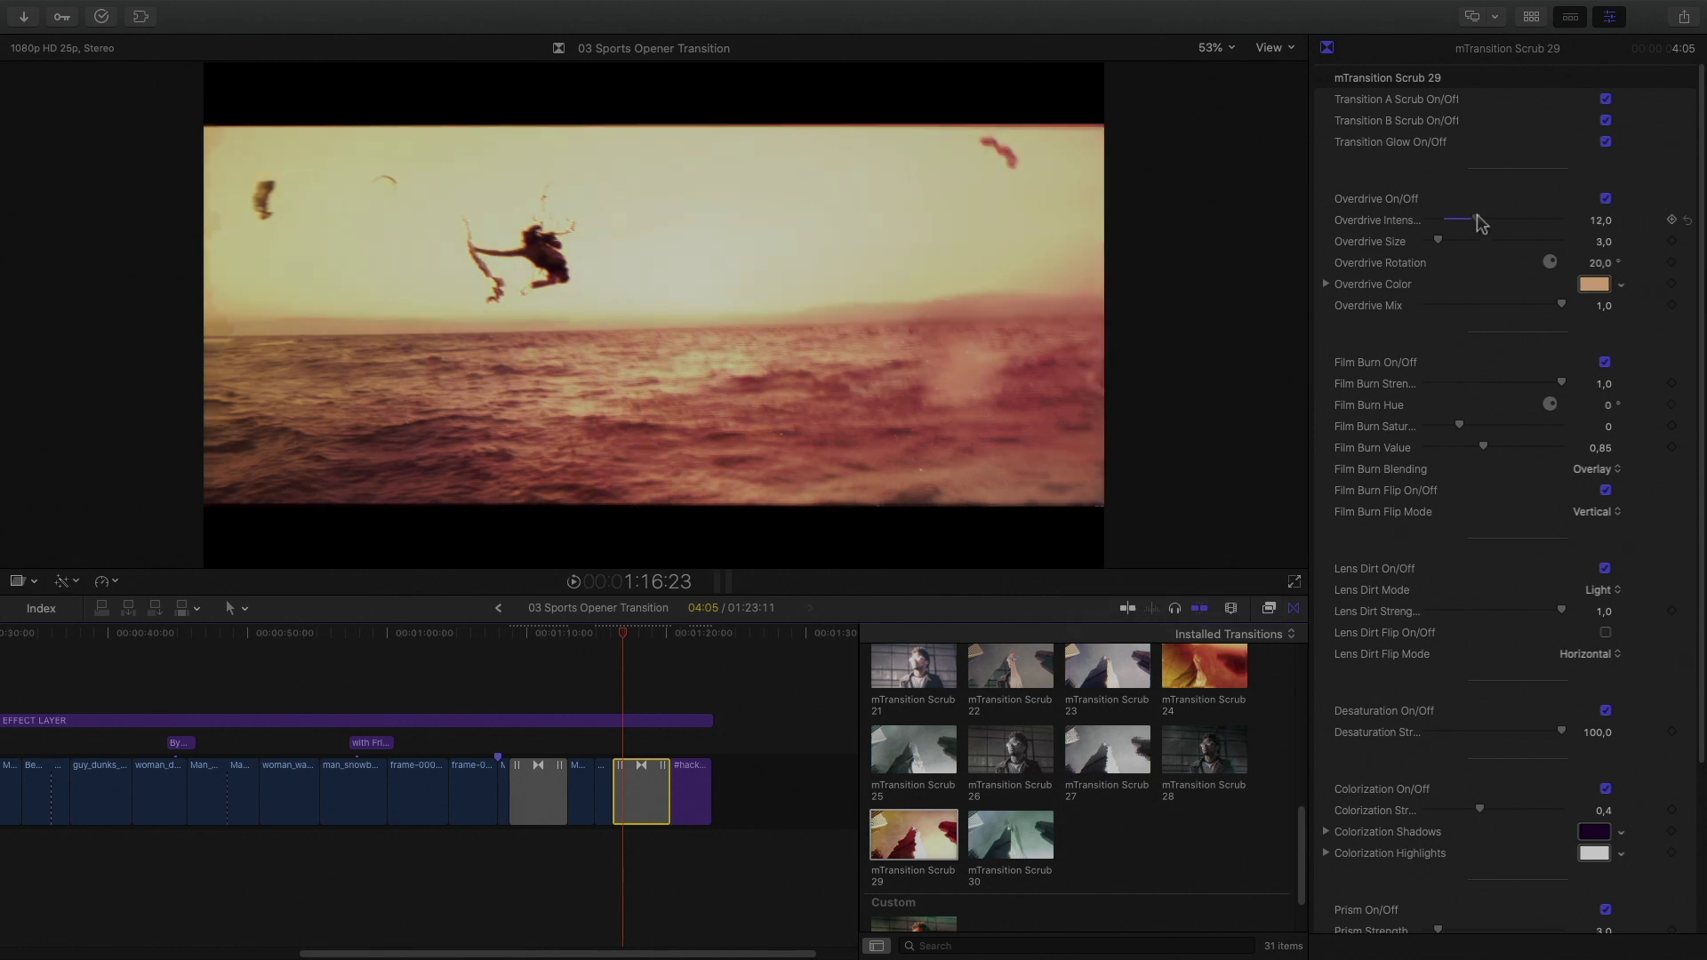
Raise the Scrub 29 transition's Distortion Strength to about 42 and play back the transition
scroll(1471, 534, down, 5)
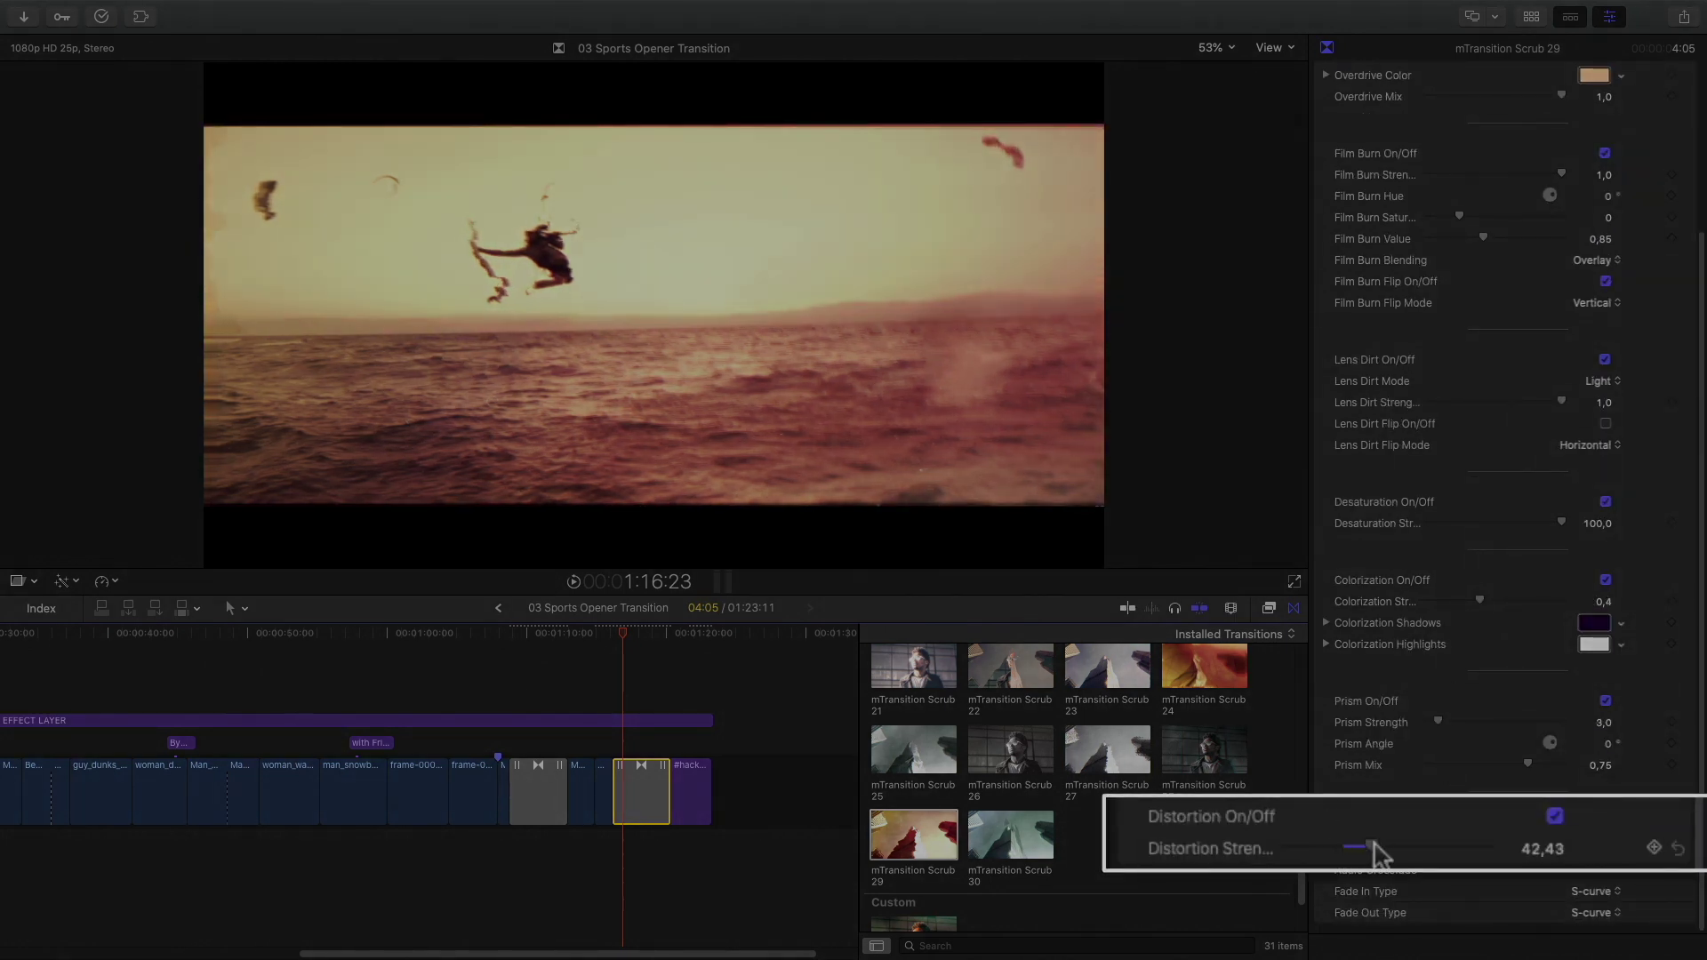
scroll(1502, 836, up, 2)
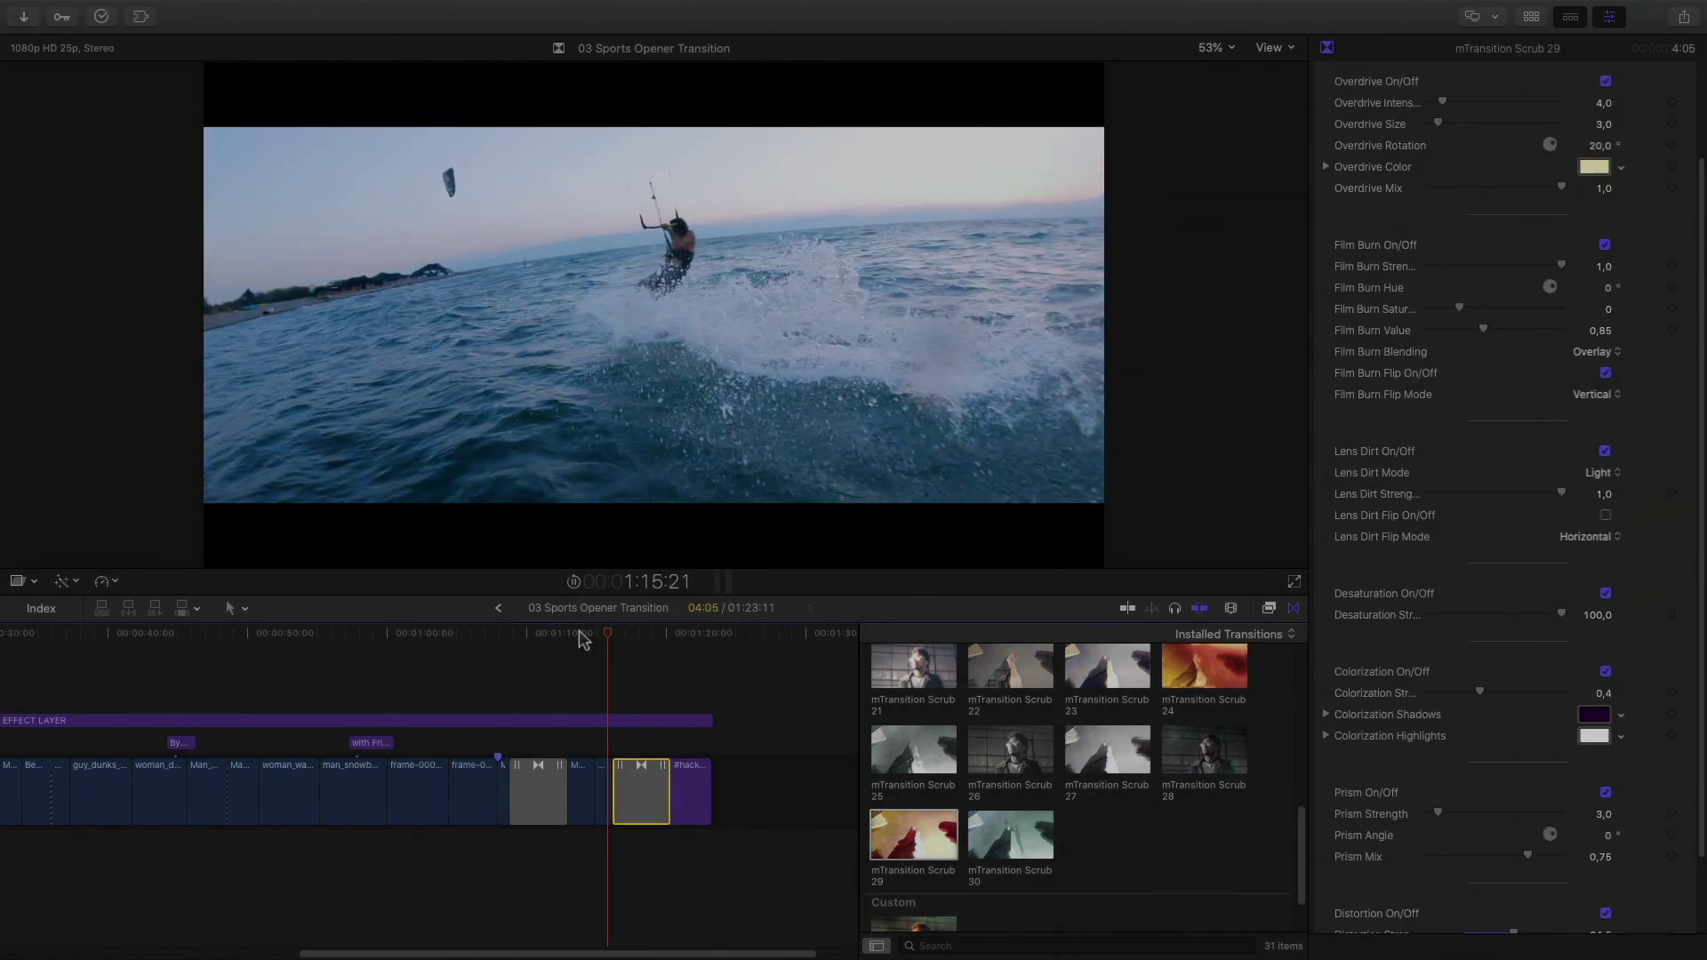